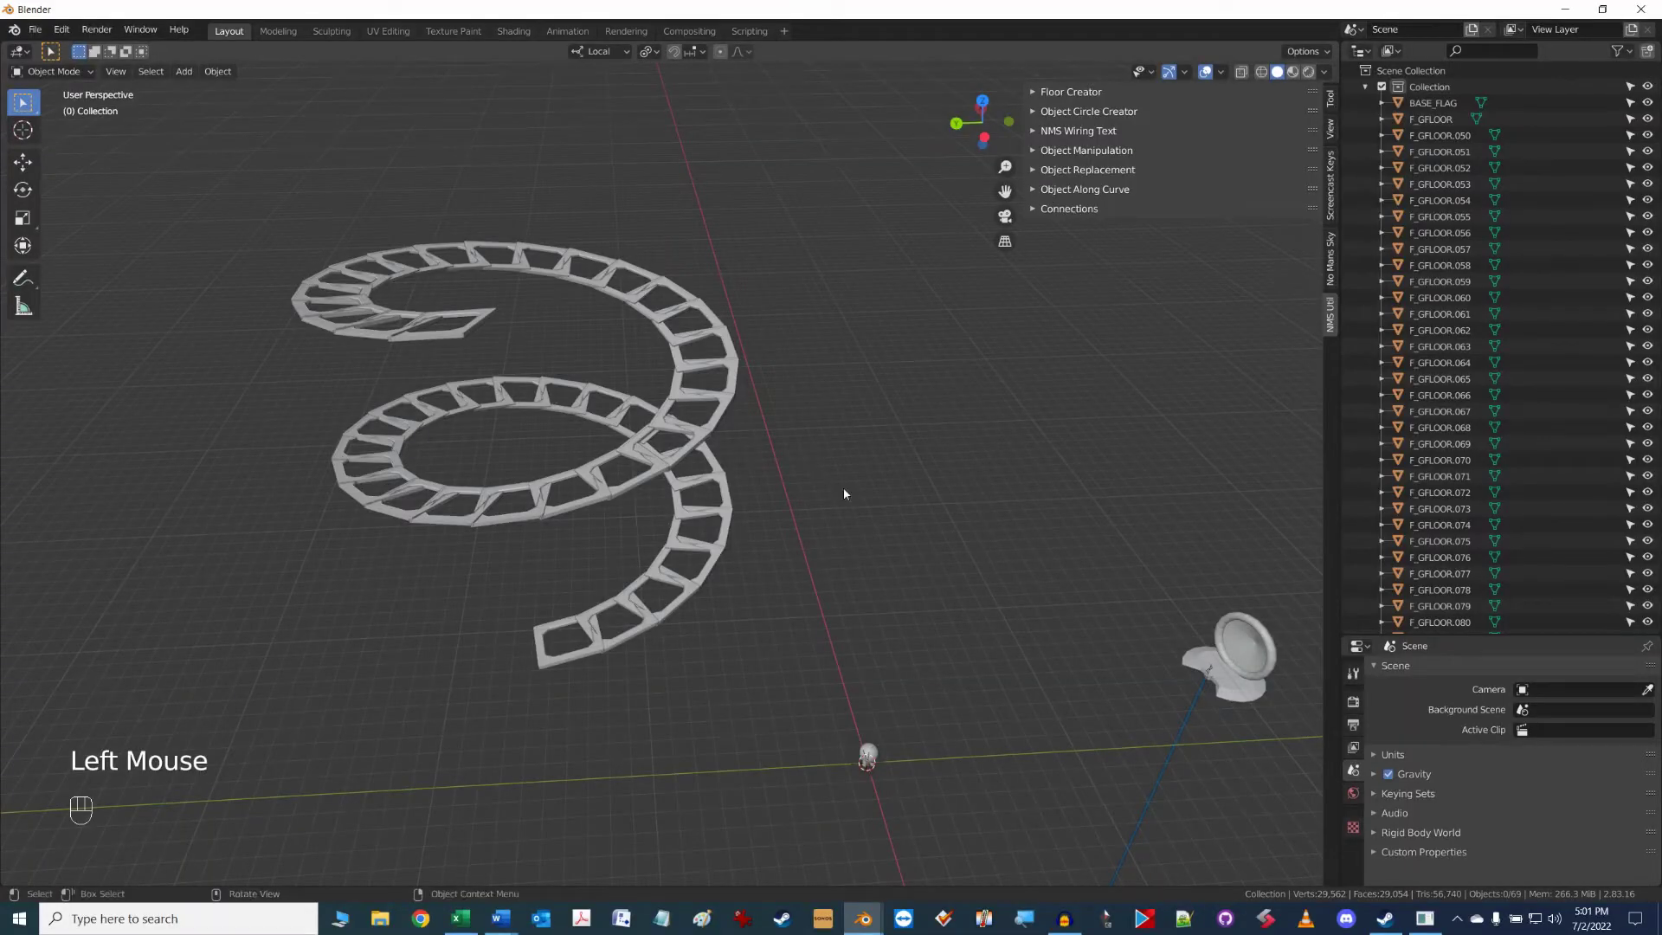
# - Orbit the view around the finished spiral walkway of floor panels
pyautogui.keyDown('alt'); pyautogui.moveTo(787, 613); pyautogui.dragTo(973, 563, button='middle'); pyautogui.keyUp('alt')
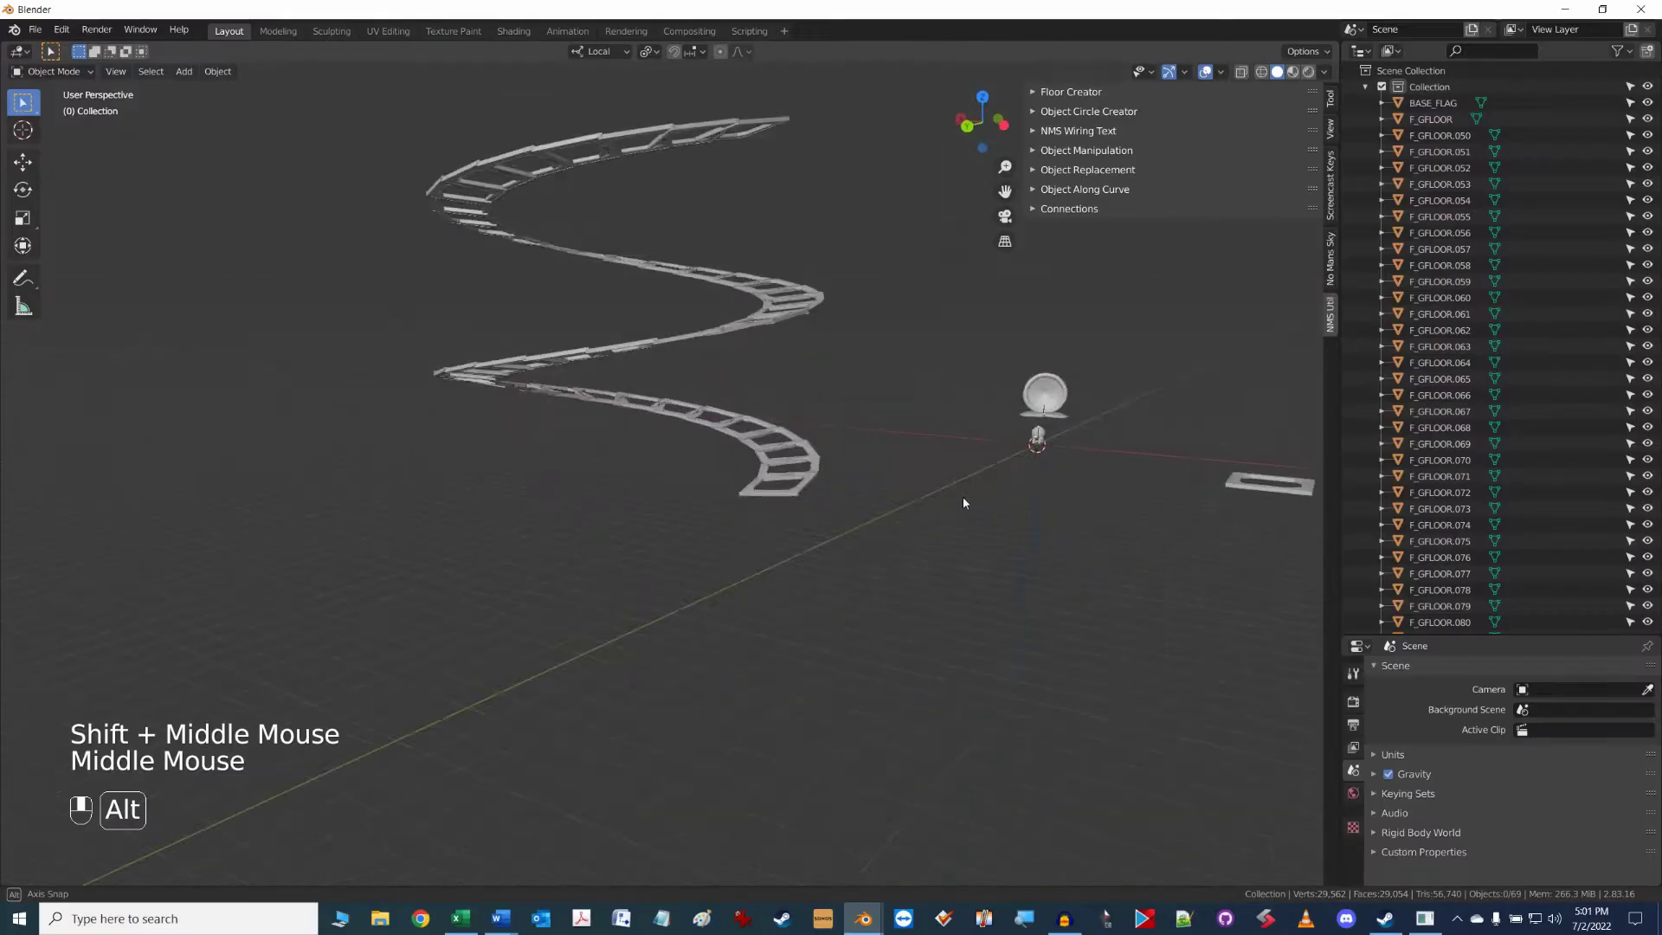
# - Orbit the spiral walkway to a top-down view
pyautogui.keyDown('alt'); pyautogui.moveTo(964, 493); pyautogui.dragTo(1009, 483, button='middle'); pyautogui.keyUp('alt')
pyautogui.press('alt')
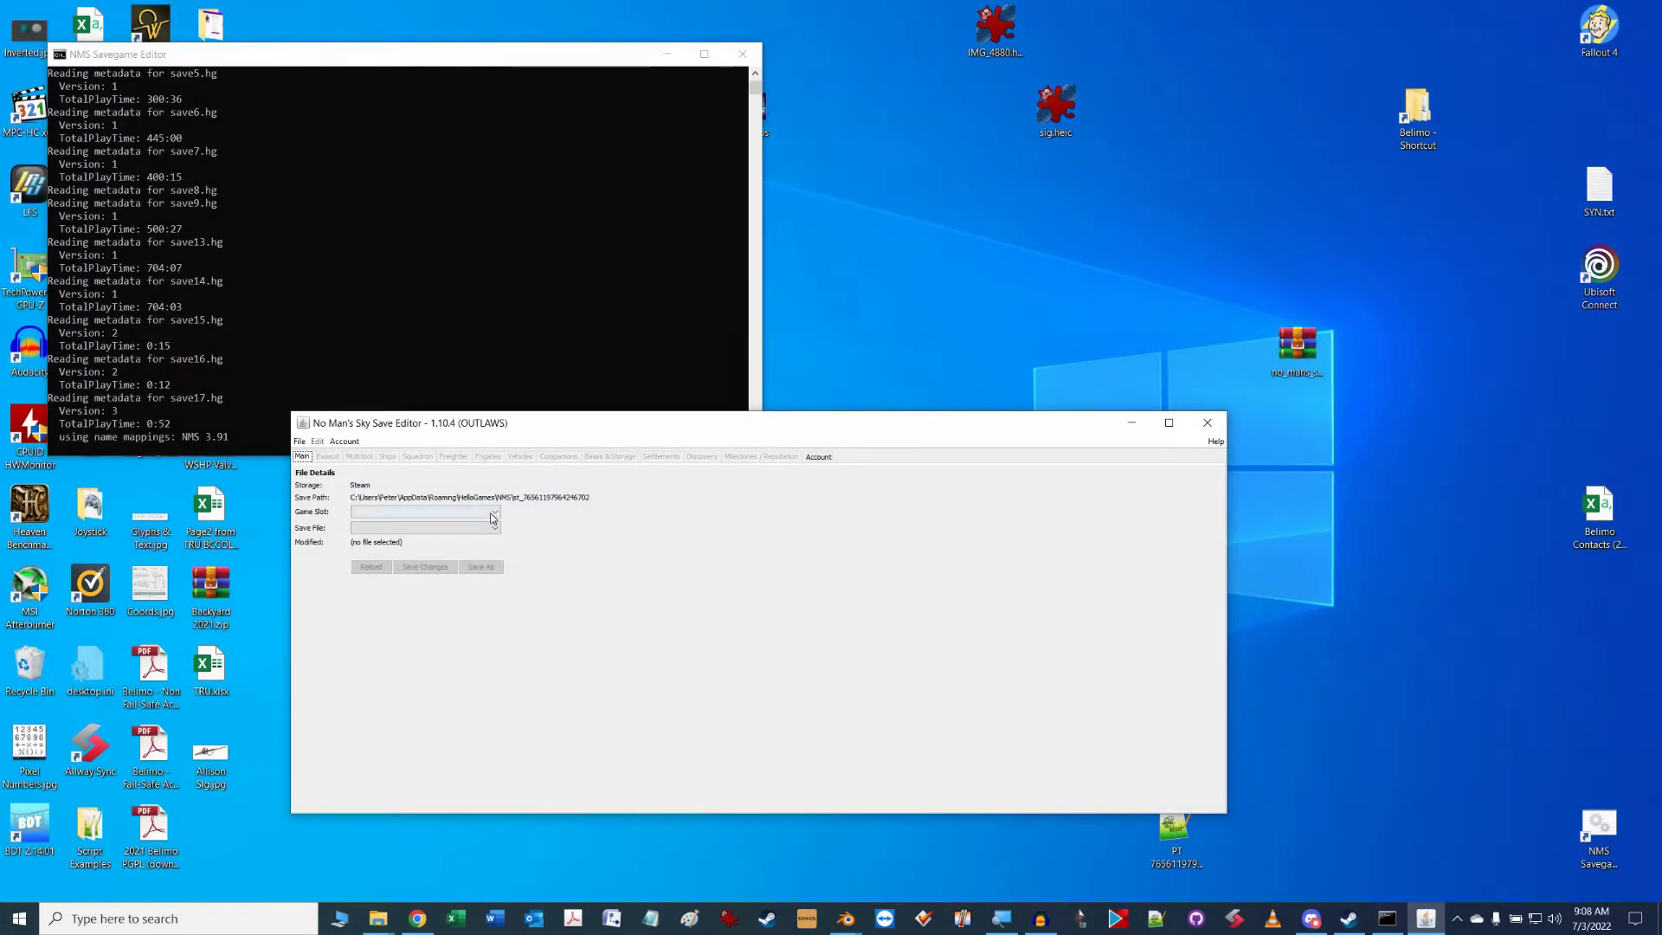
# - Load the Slot 7 save and open it in the raw JSON editor
pyautogui.click(494, 512)
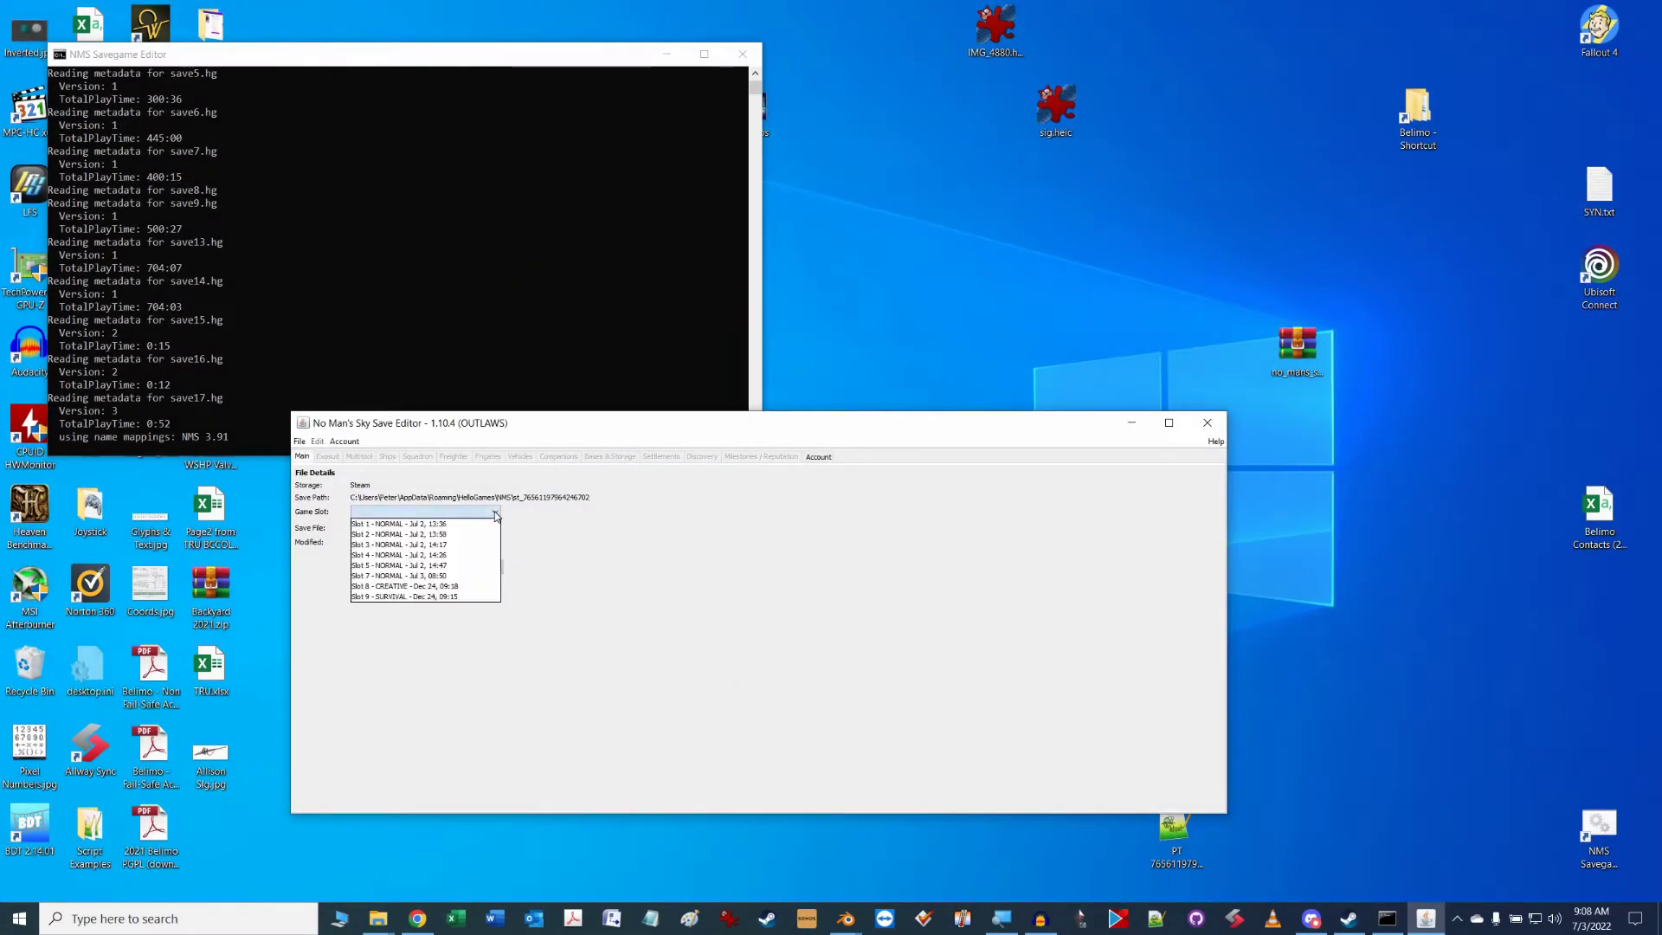
pyautogui.click(455, 576)
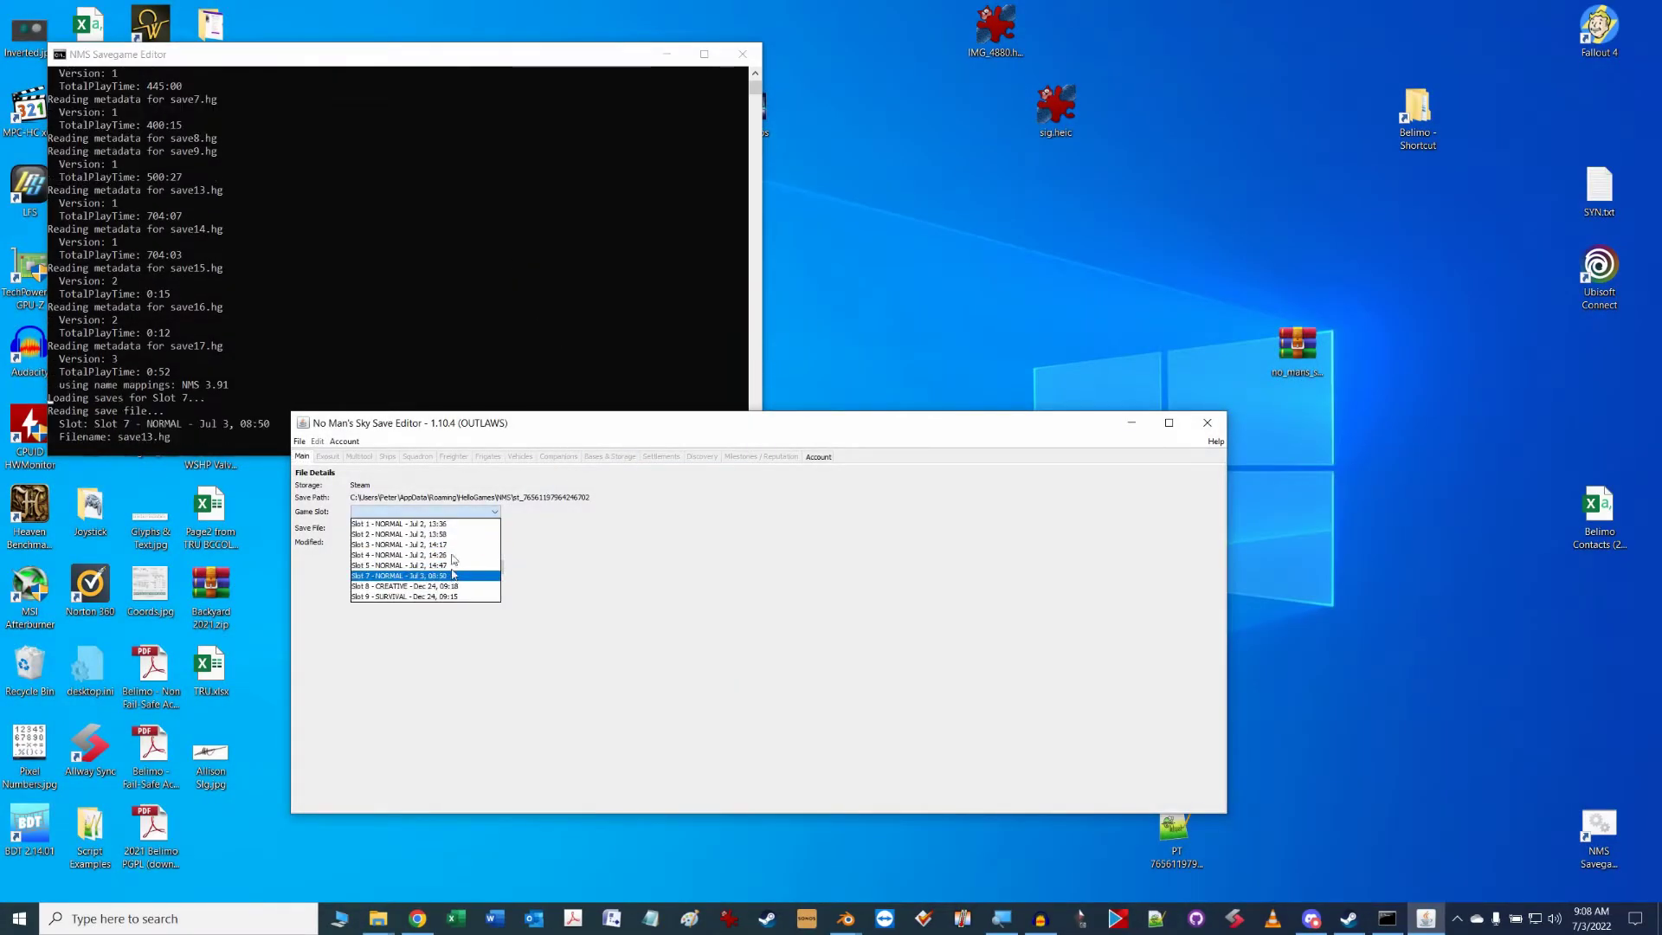
pyautogui.doubleClick(318, 442)
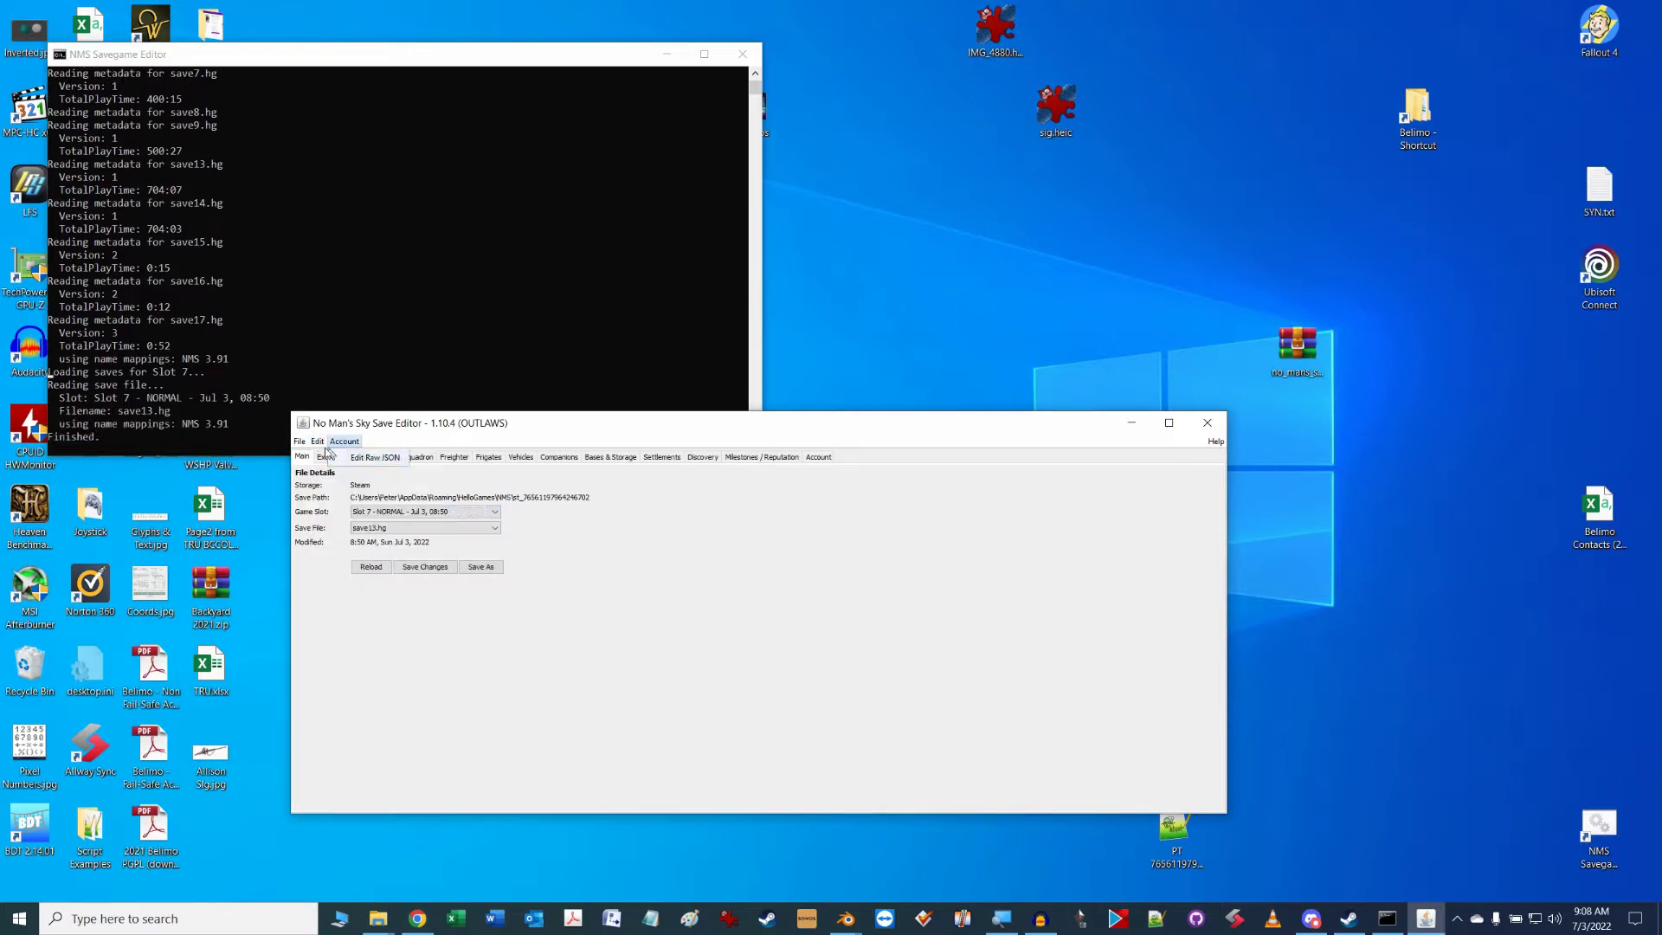
pyautogui.click(318, 442)
pyautogui.click(358, 458)
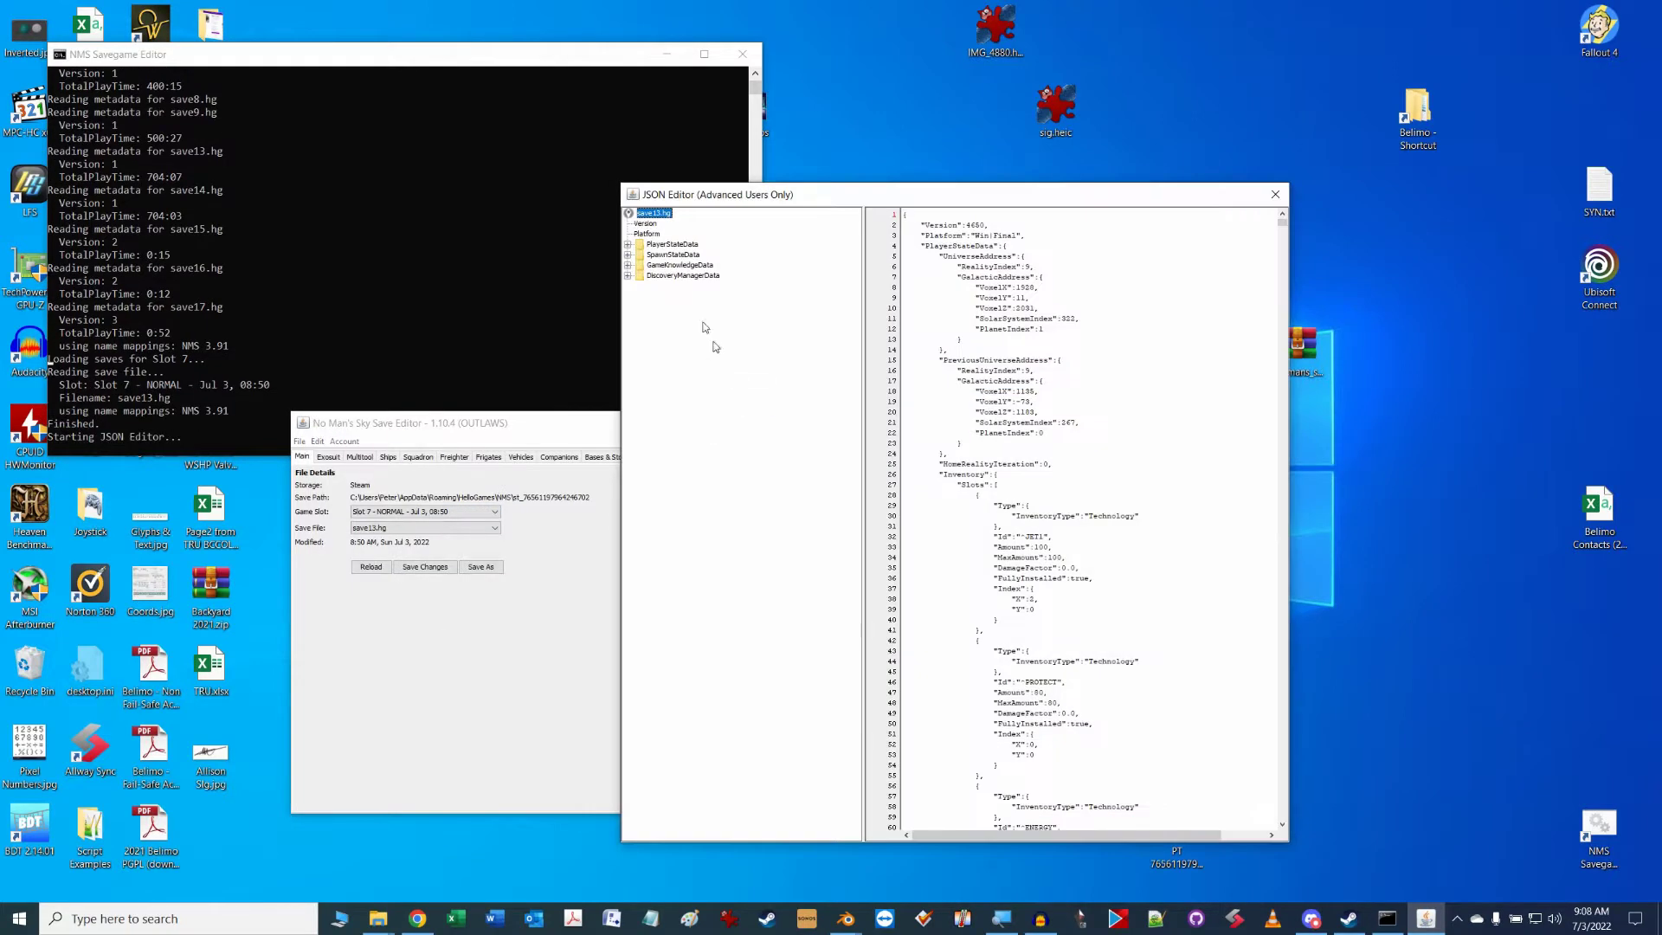
# - Select all of base [8]'s JSON under PersistentPlayerBases, then close the editor
pyautogui.click(628, 245)
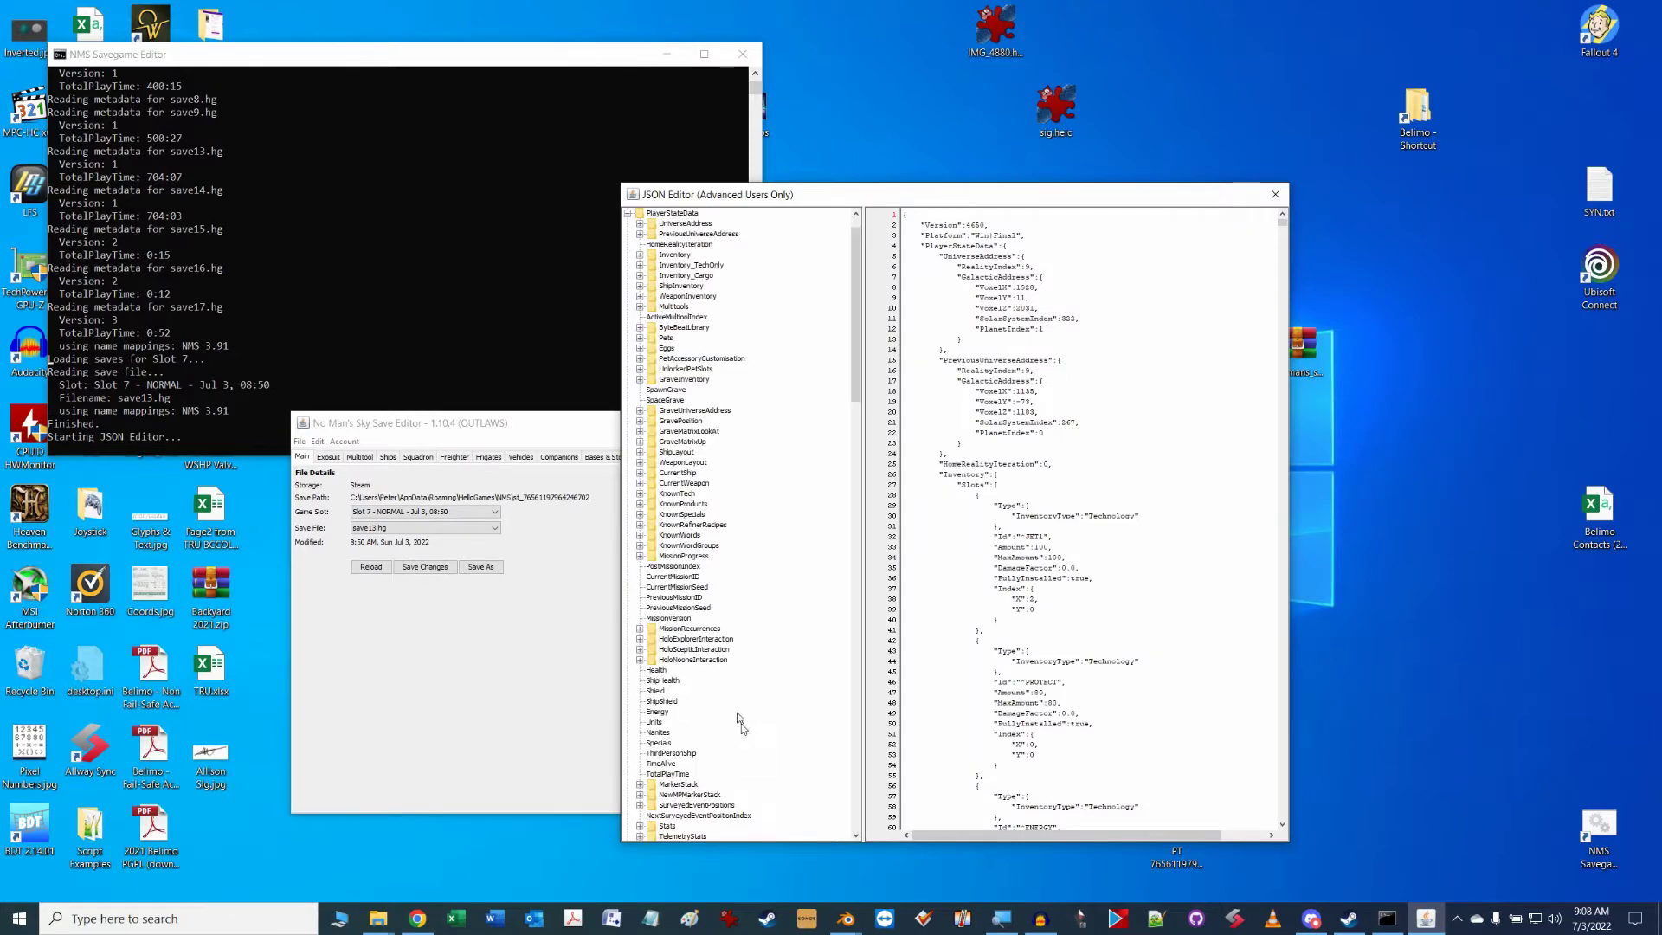
pyautogui.scroll(-15, 740, 723)
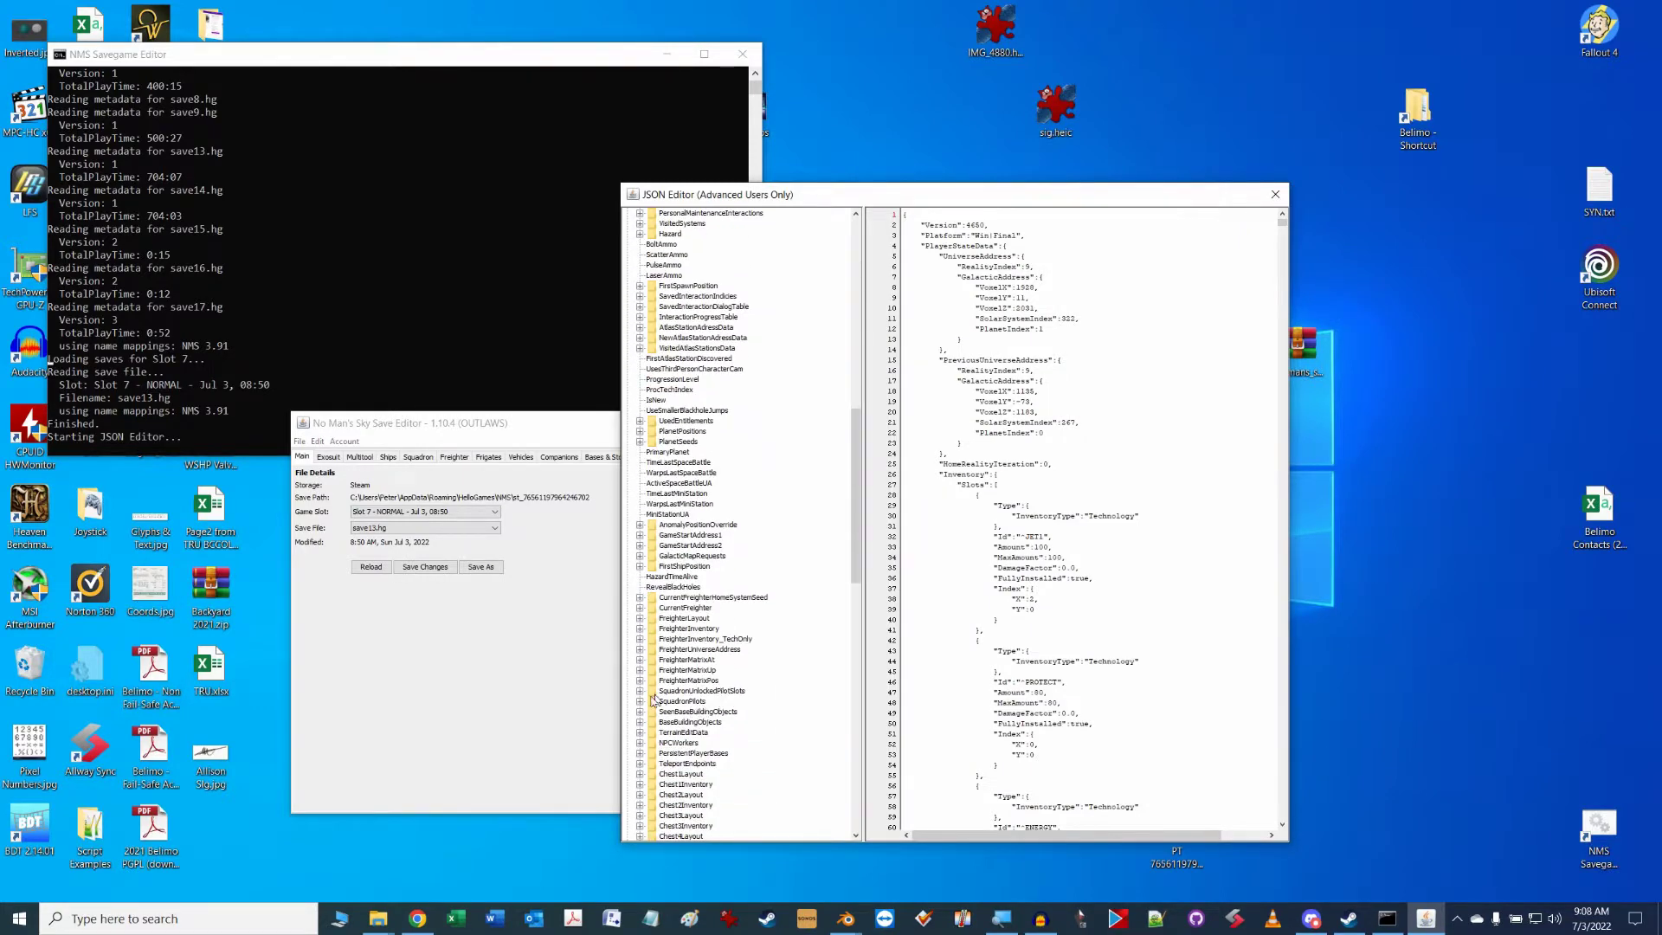
pyautogui.click(641, 756)
pyautogui.scroll(-8, 701, 645)
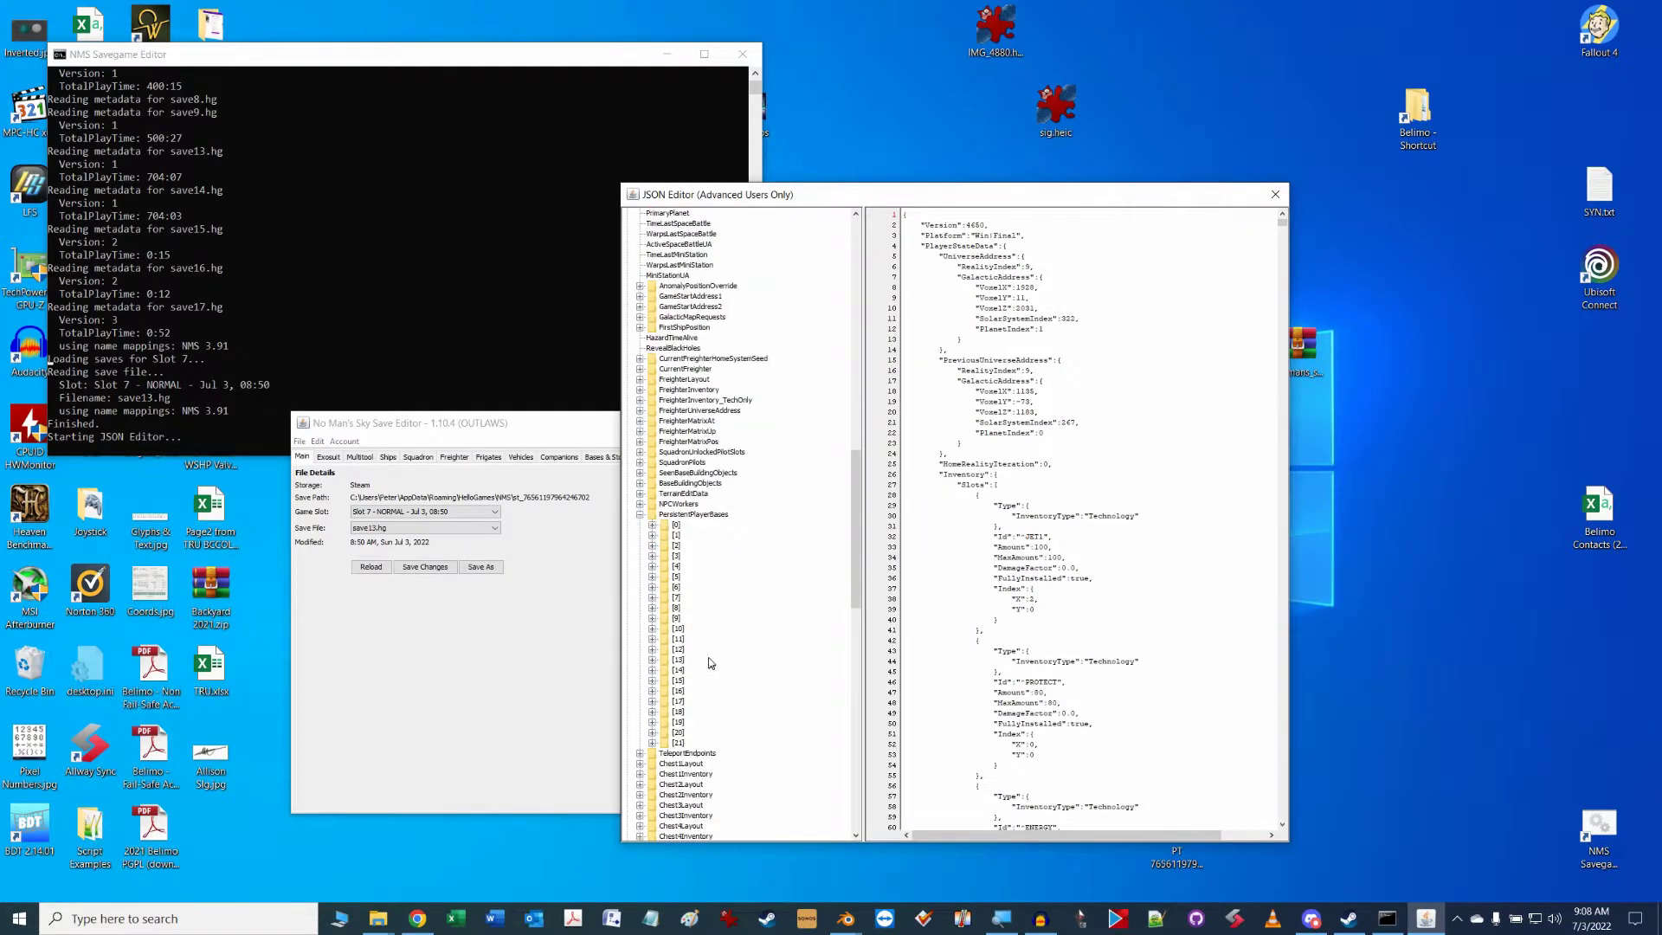
pyautogui.click(677, 609)
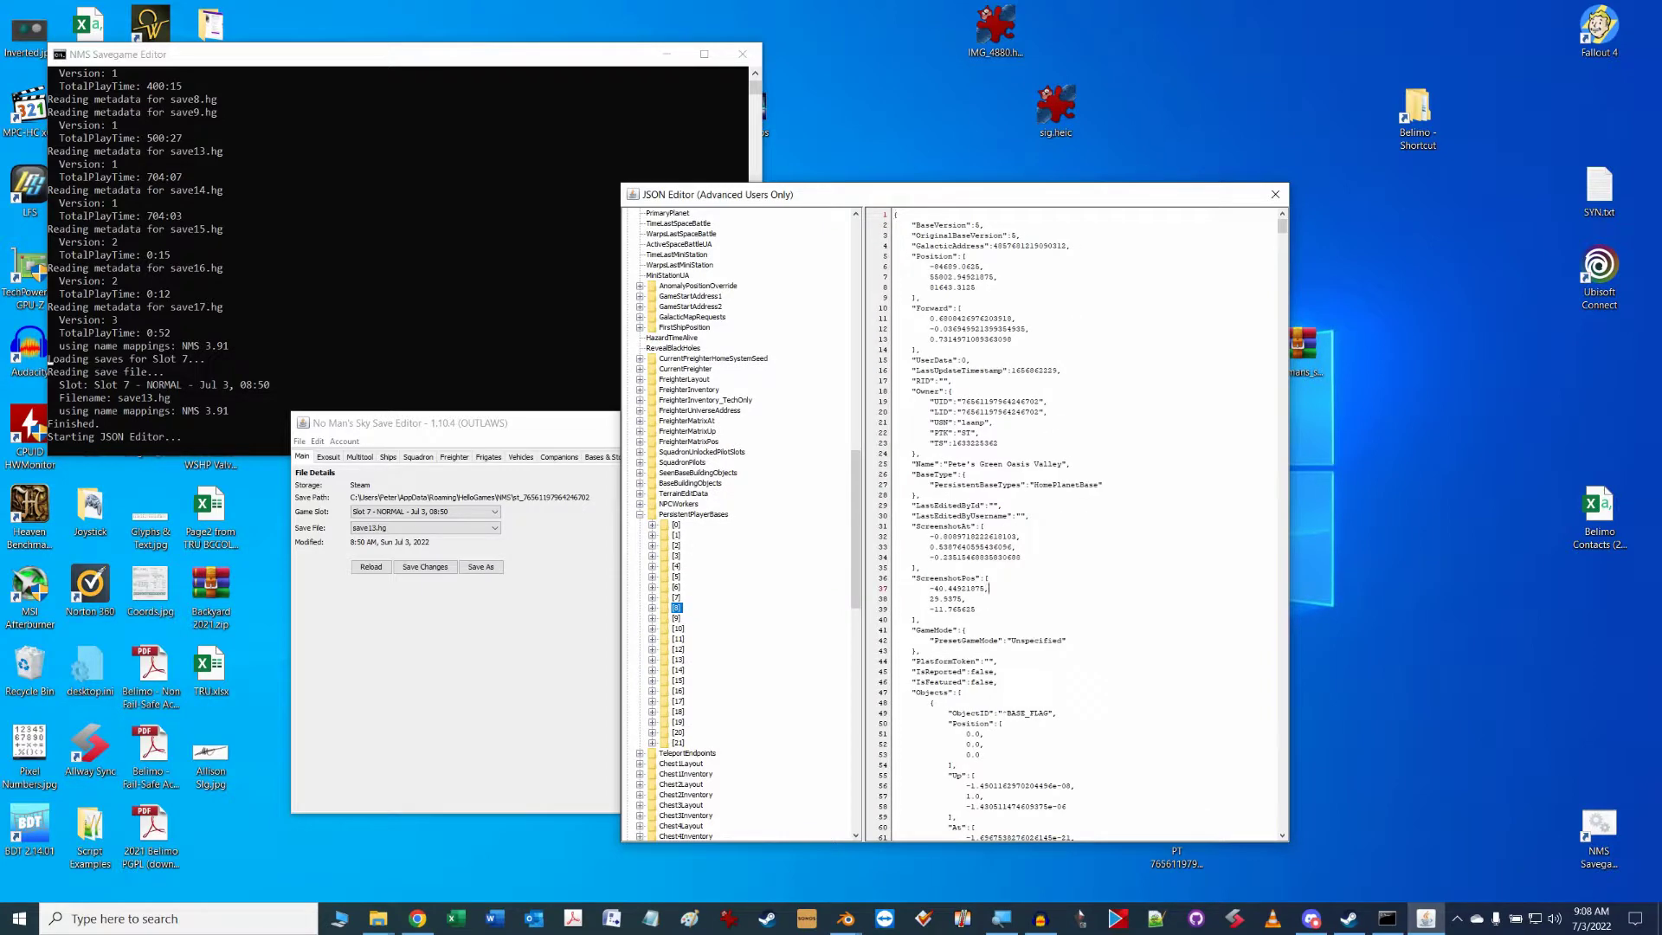
pyautogui.hotkey('ctrl', 'a')
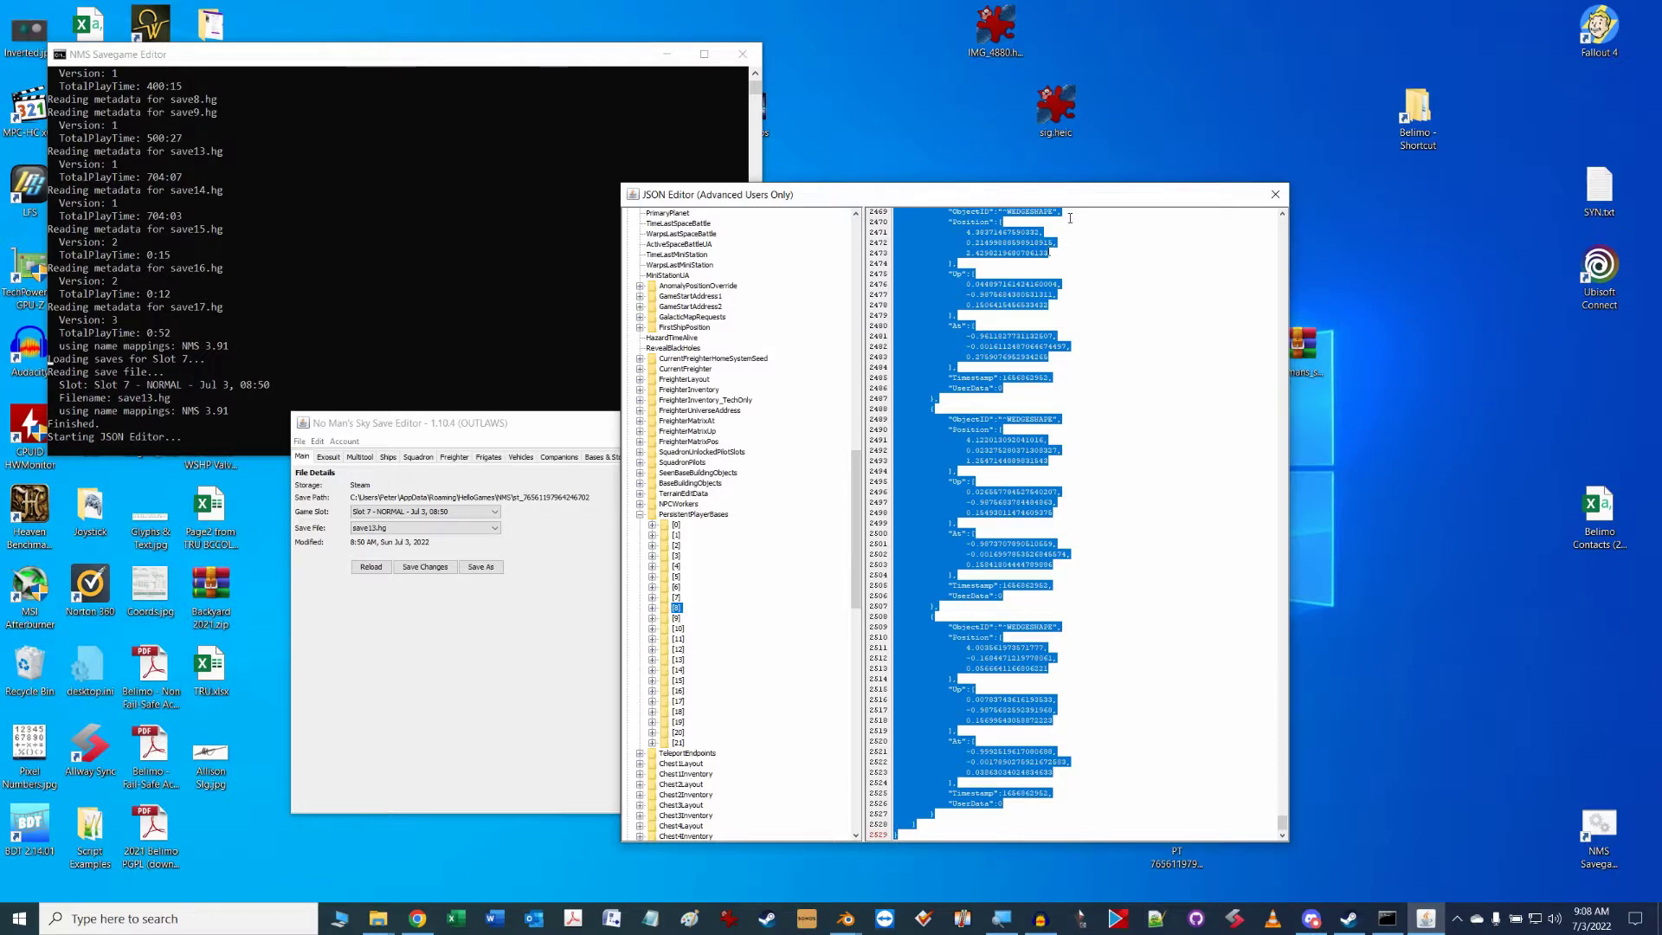
pyautogui.click(1274, 197)
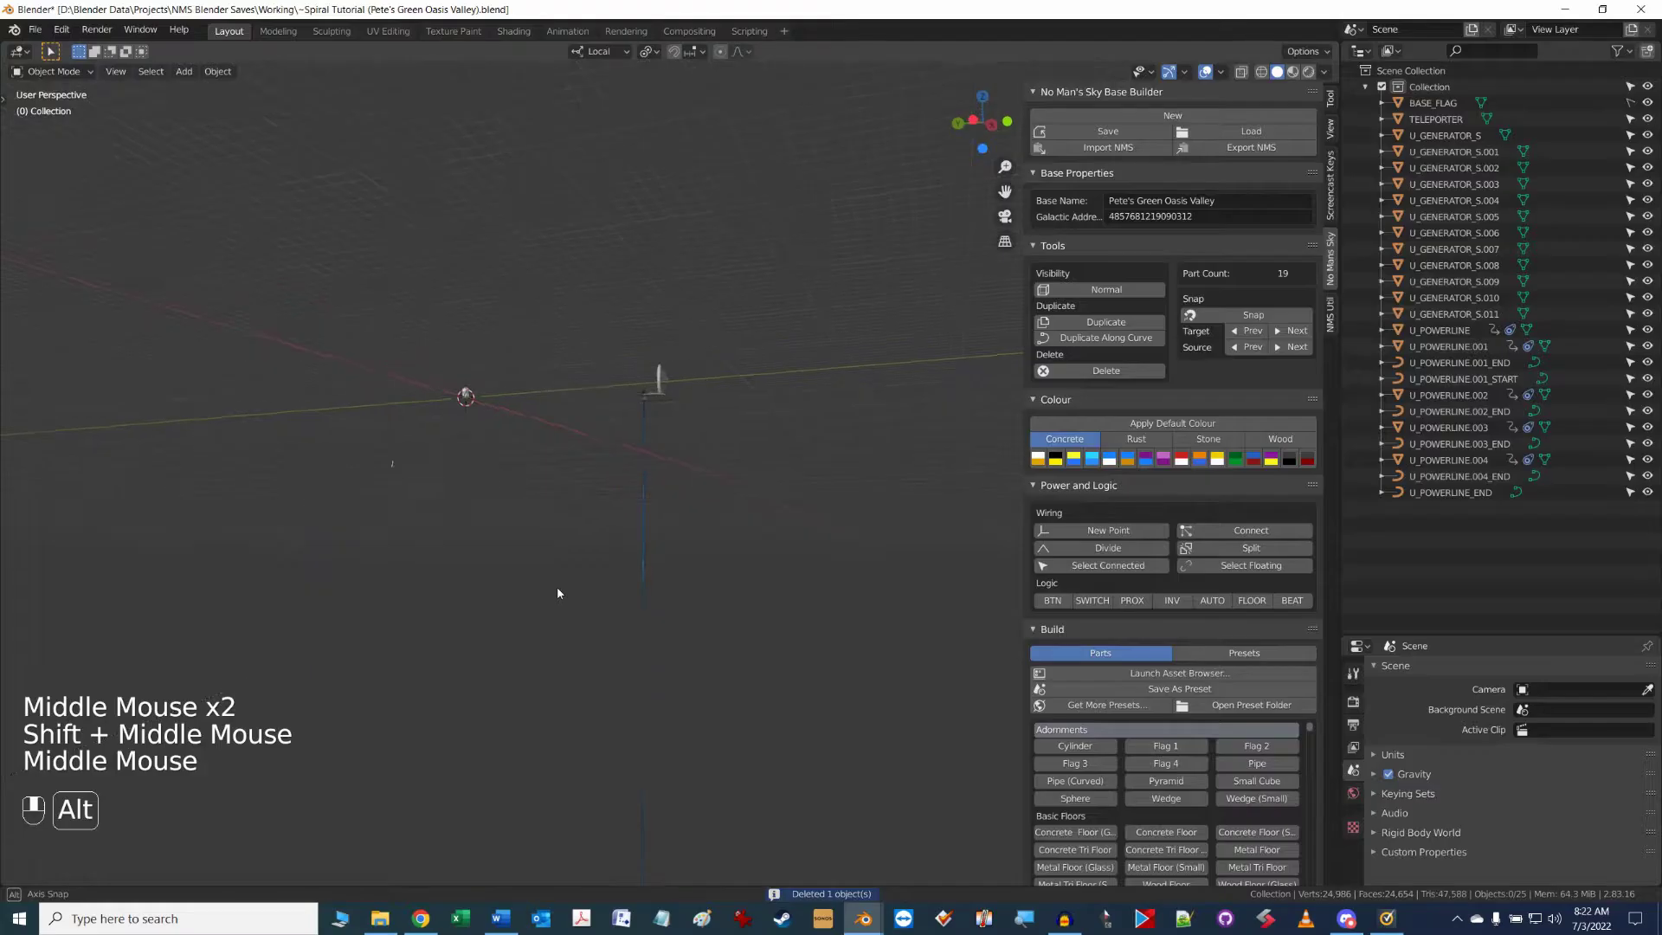
# - Add an Alloy-Framed Glass floor panel, F_GFLOOR, from the asset browser's Alloy Structures parts
pyautogui.keyDown('alt'); pyautogui.moveTo(558, 586); pyautogui.dragTo(600, 631, button='middle'); pyautogui.keyUp('alt')
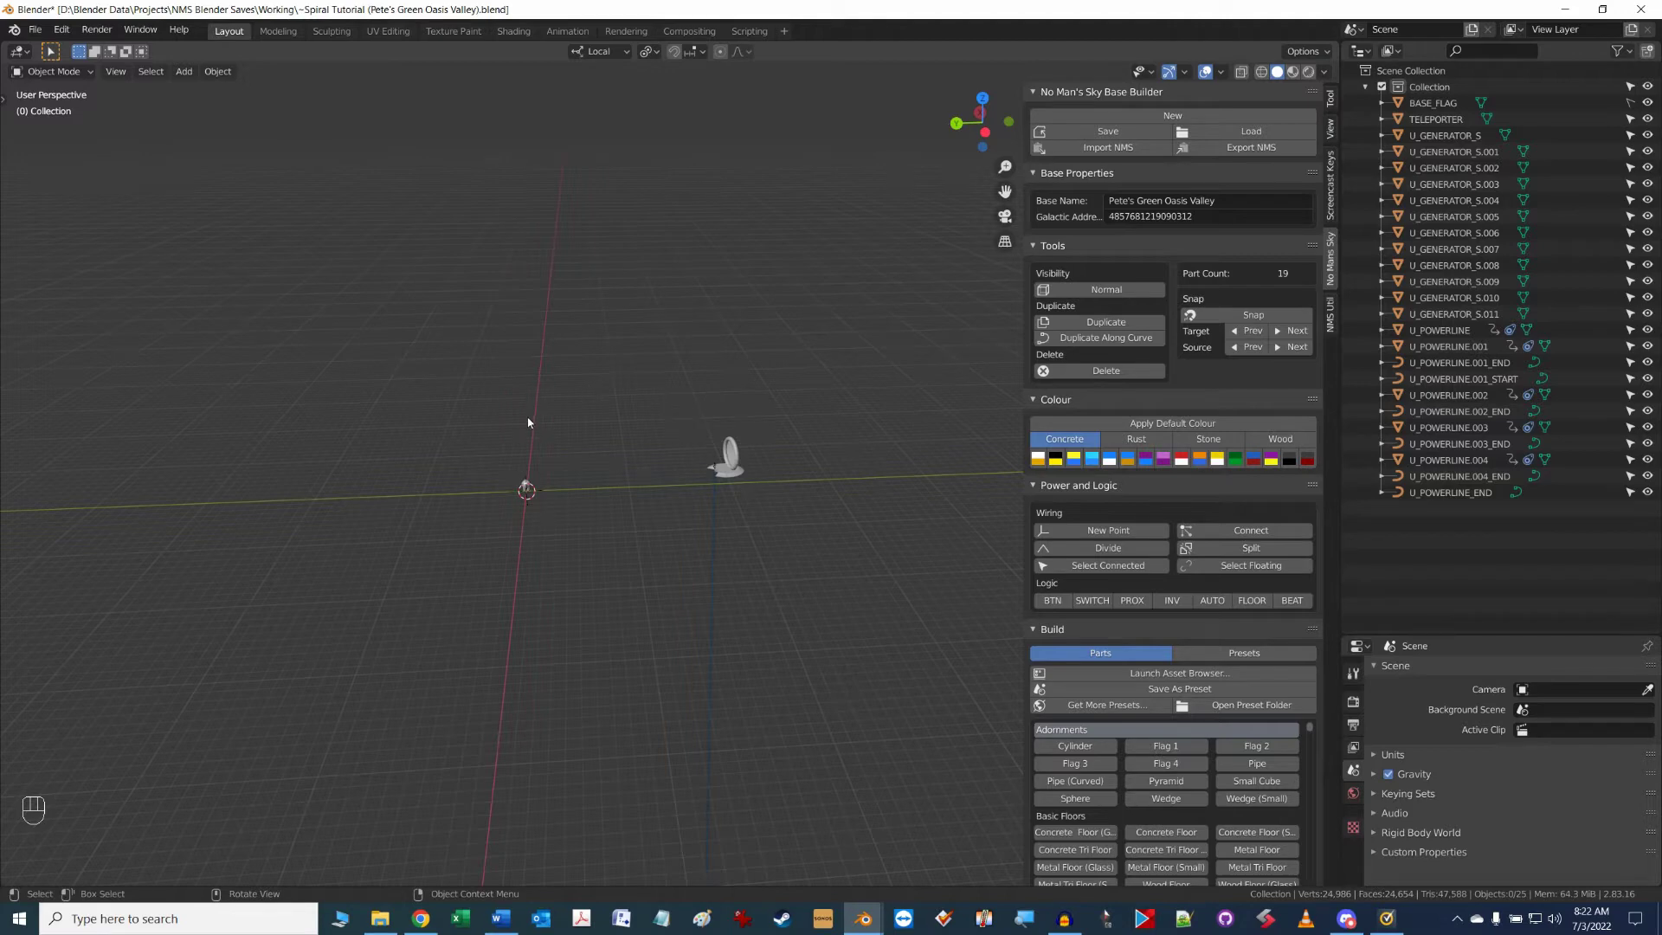
pyautogui.click(1332, 260)
pyautogui.scroll(-1, 1188, 657)
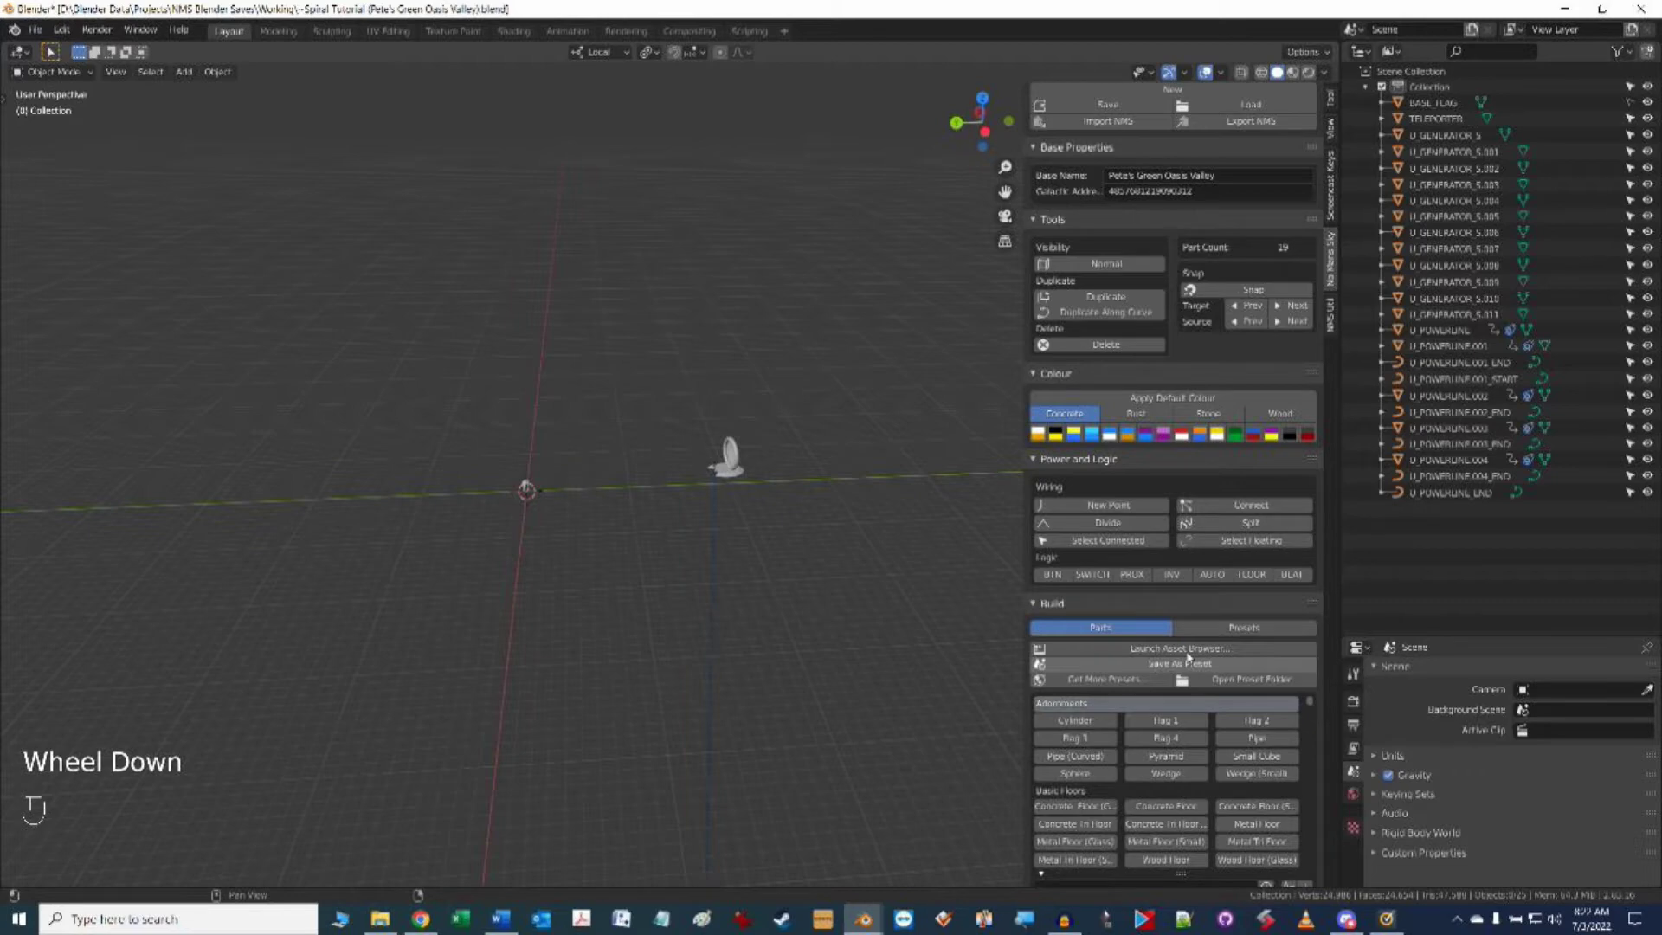
pyautogui.click(1186, 651)
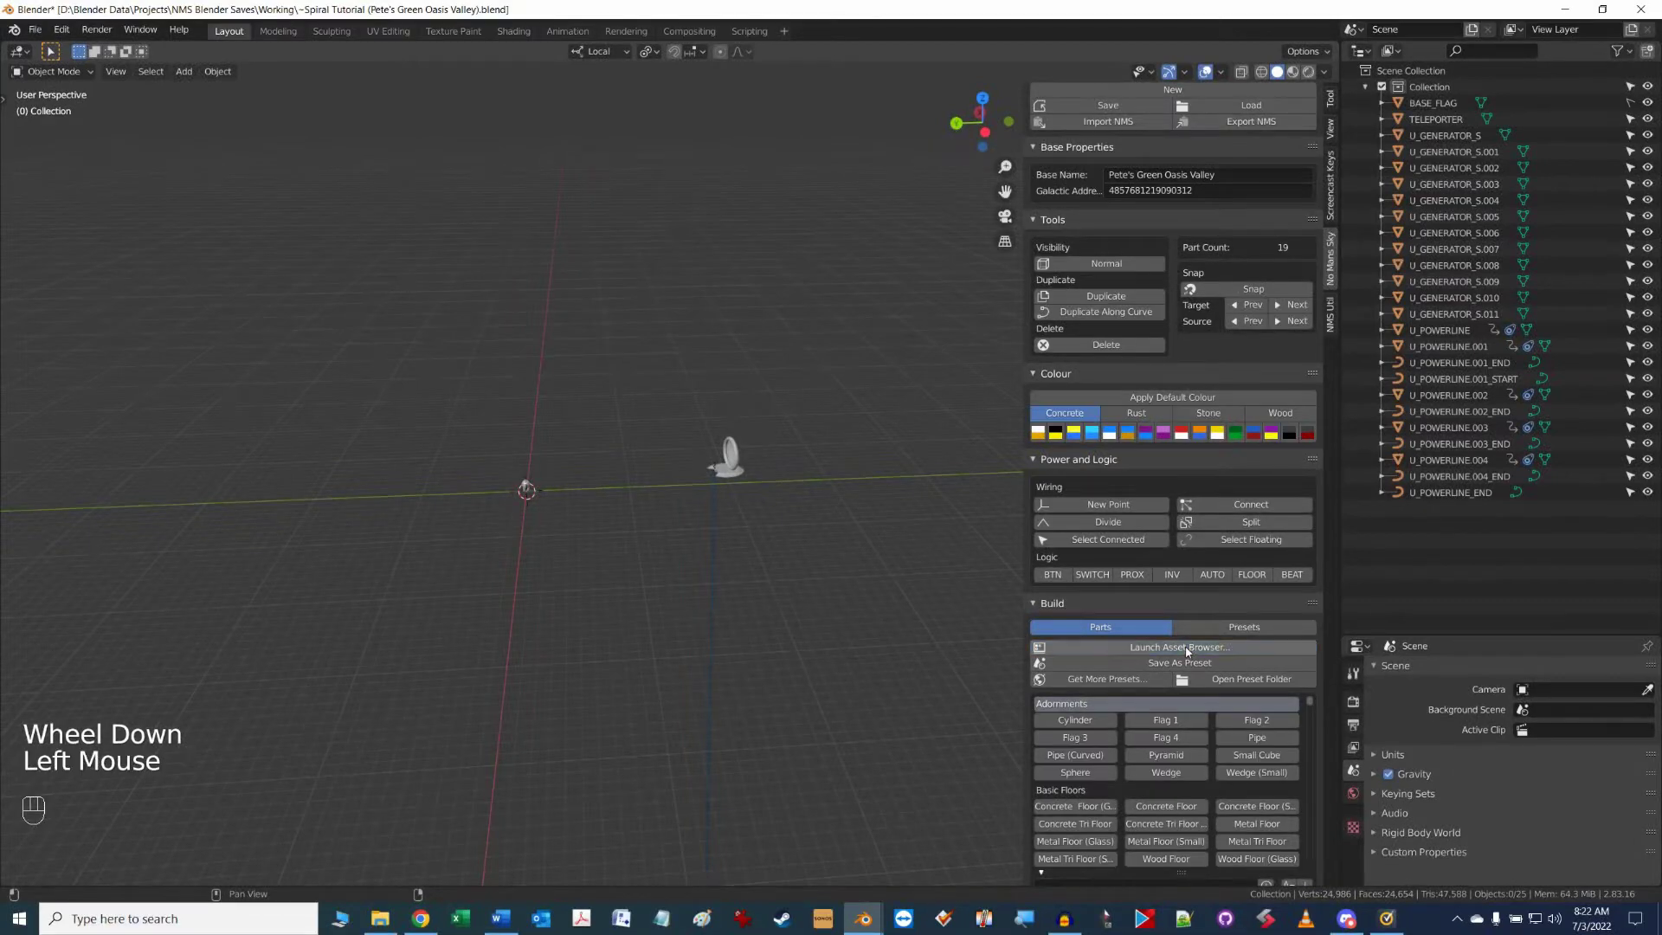
pyautogui.click(1165, 648)
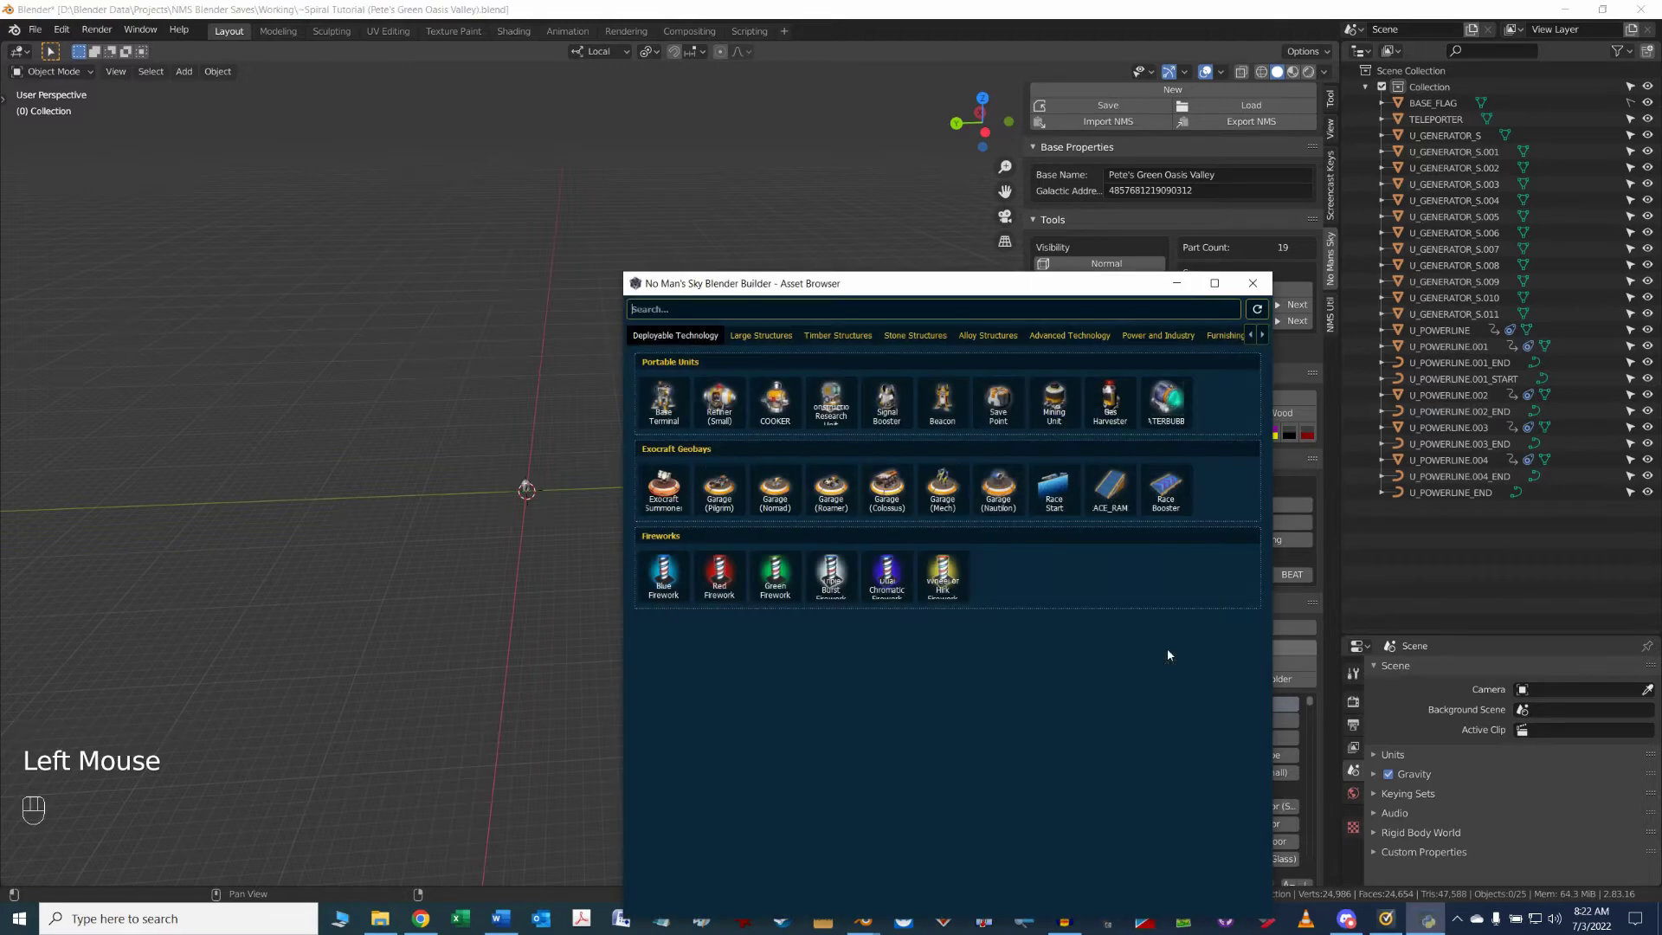
pyautogui.moveTo(1075, 281); pyautogui.dragTo(1178, 226)
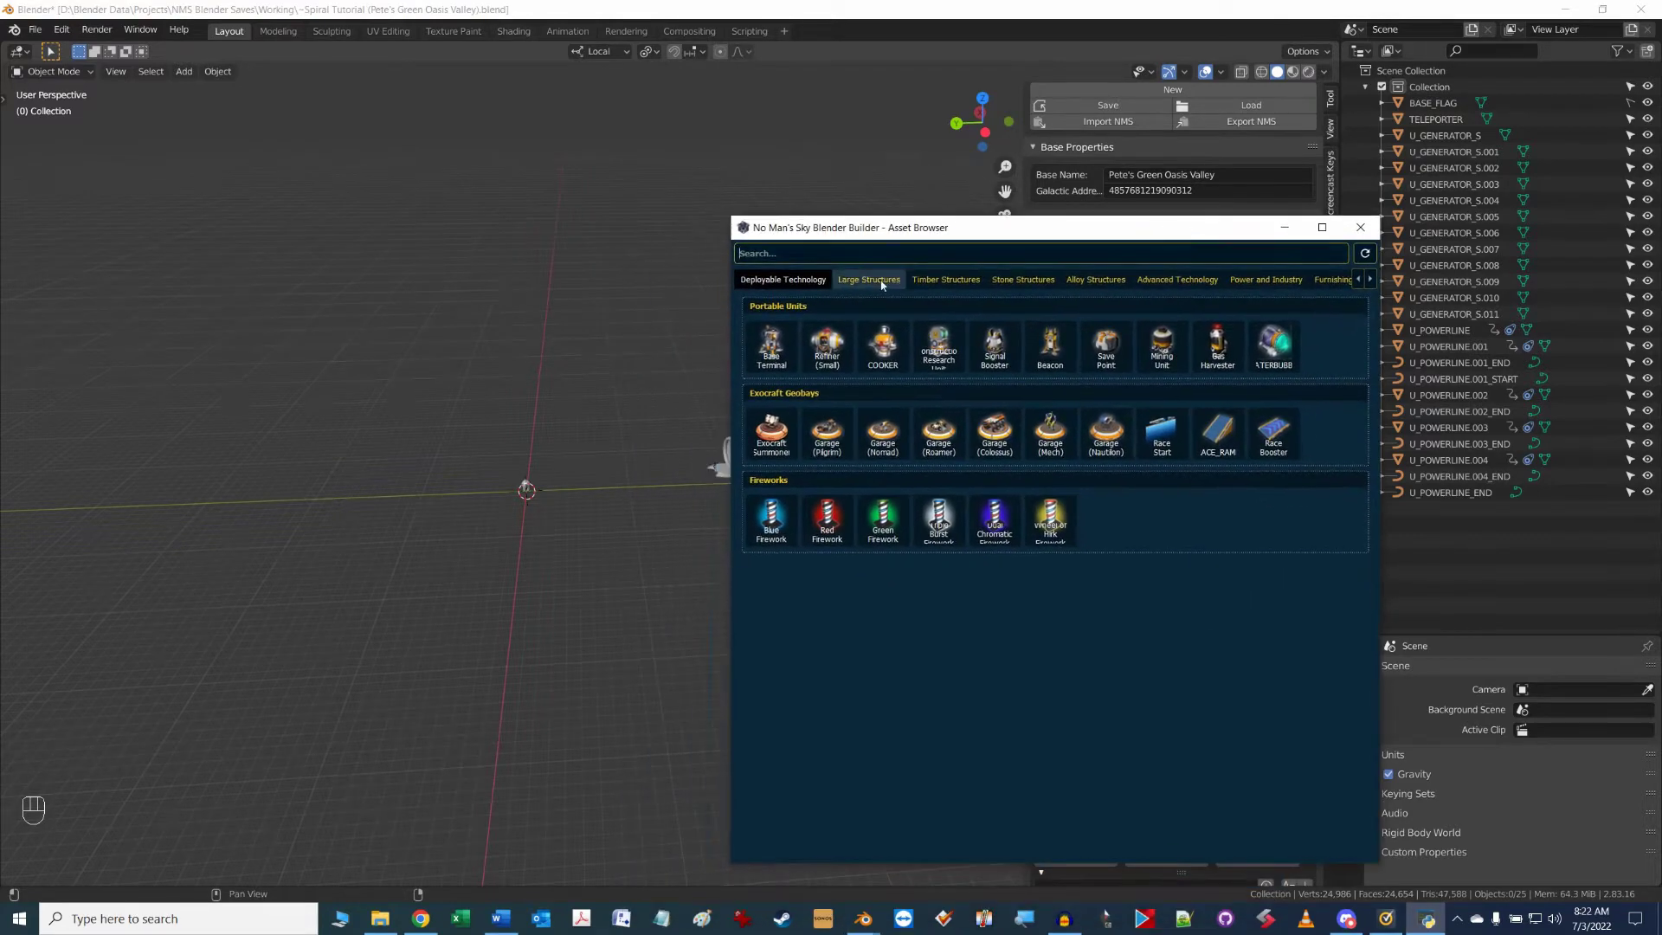
pyautogui.click(1047, 281)
pyautogui.click(1089, 280)
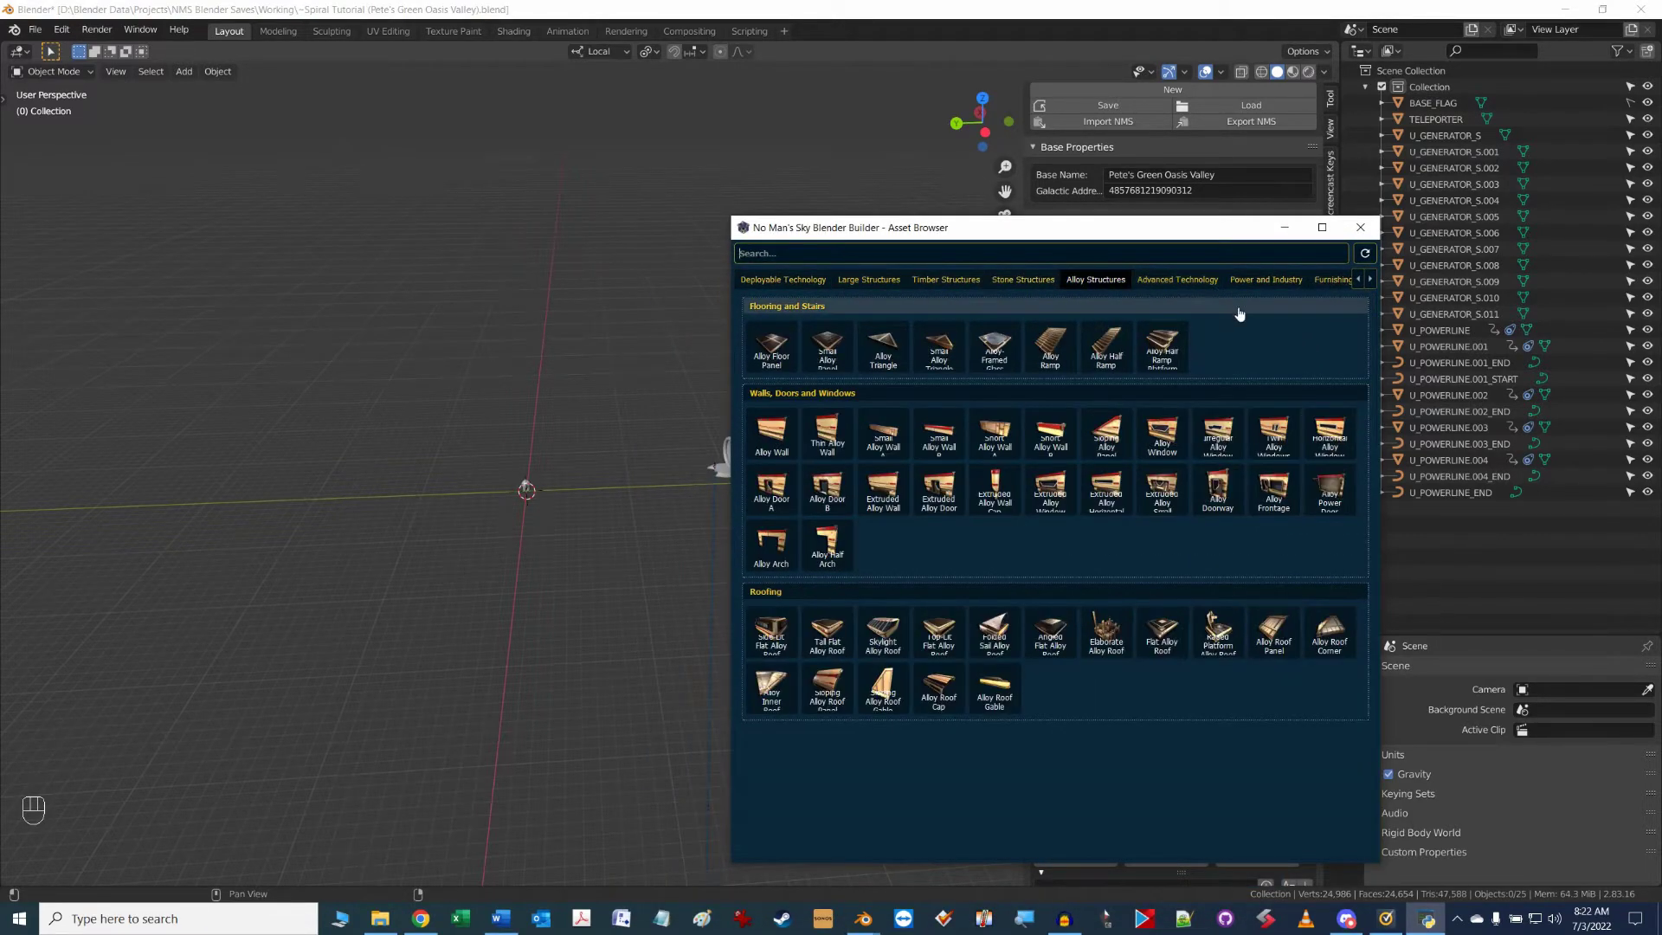
pyautogui.click(994, 351)
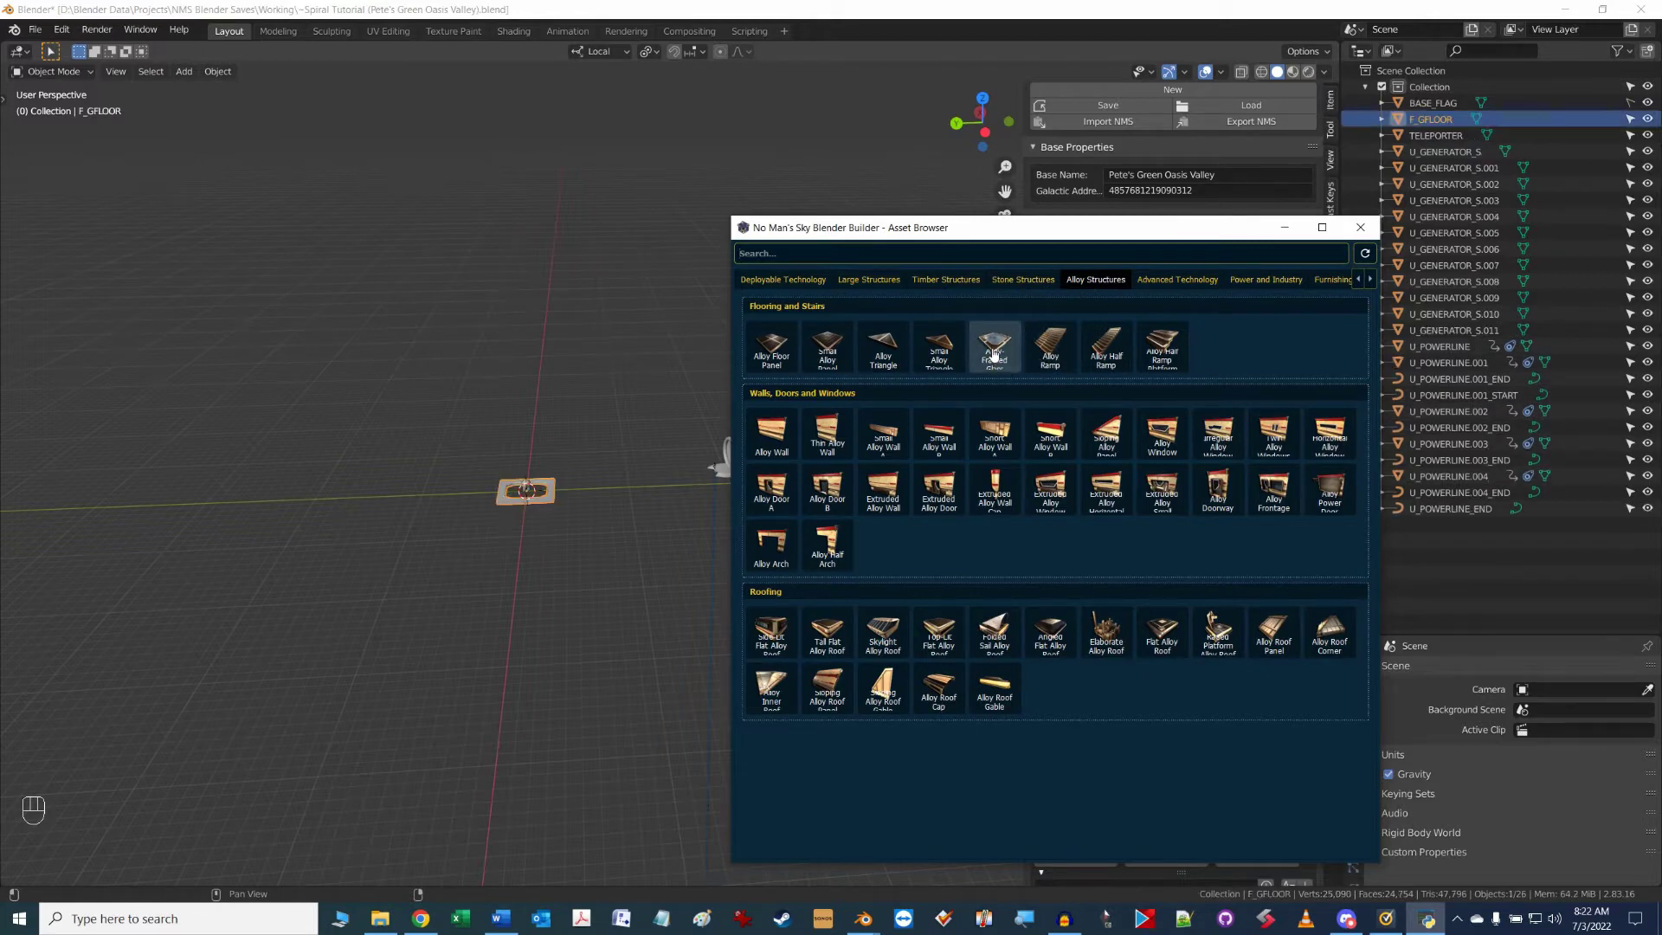
# - Show the NMS Util sidebar with the Object Along Curve tools expanded
pyautogui.click(1362, 228)
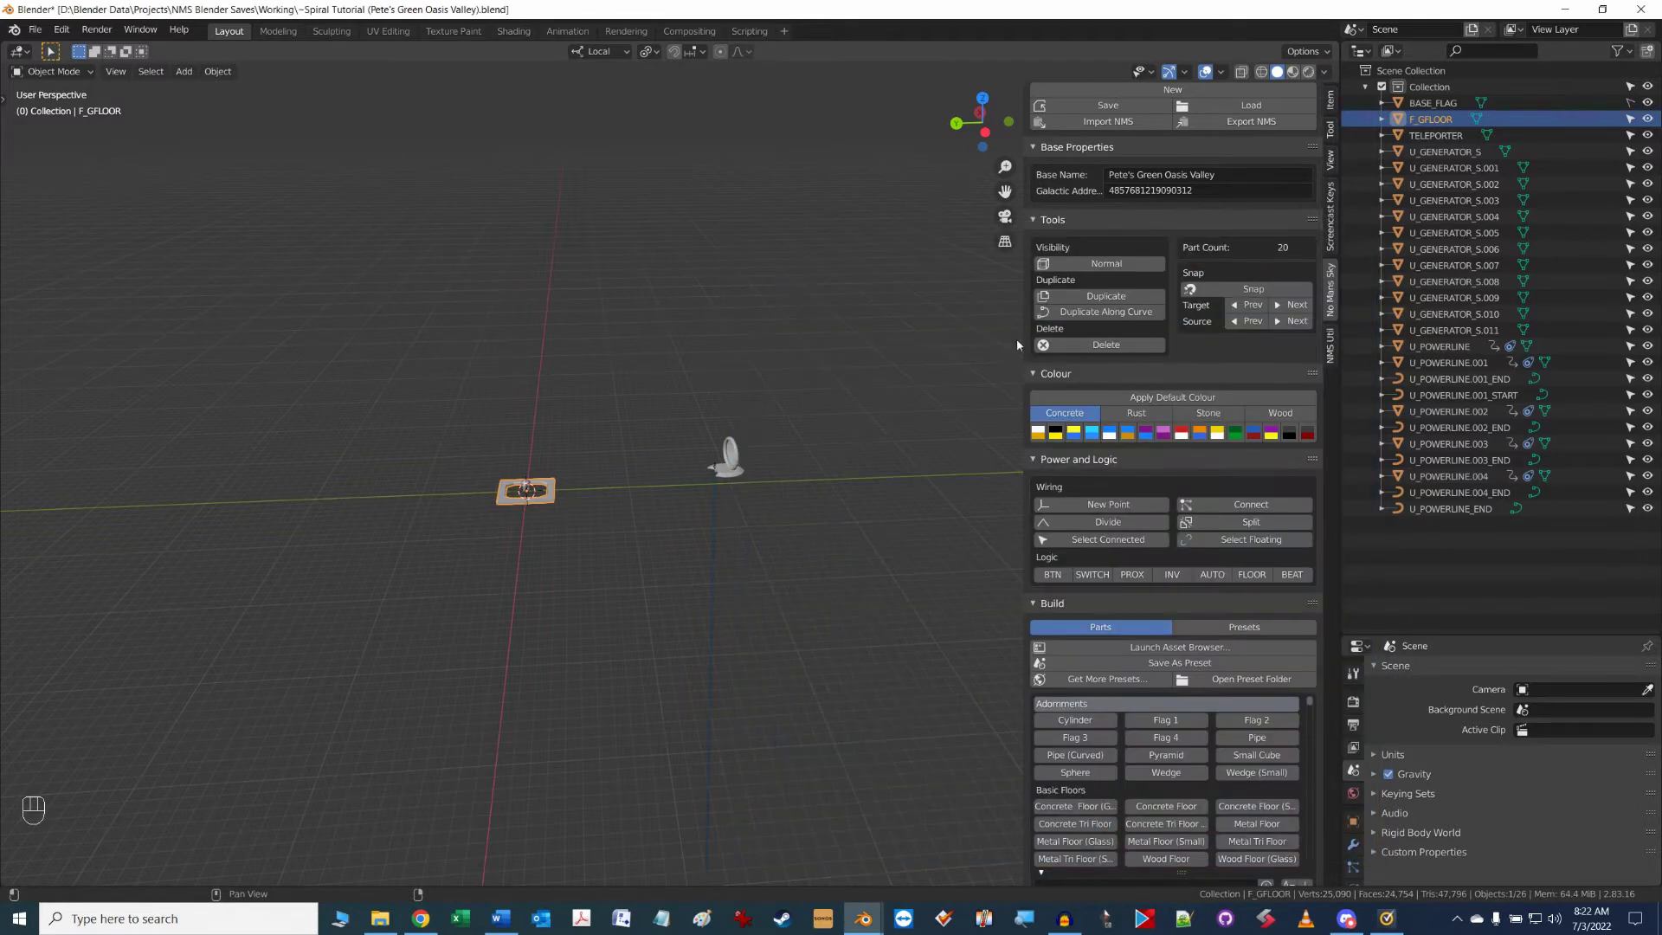
pyautogui.keyDown('alt'); pyautogui.moveTo(704, 523); pyautogui.dragTo(806, 394, button='middle'); pyautogui.keyUp('alt')
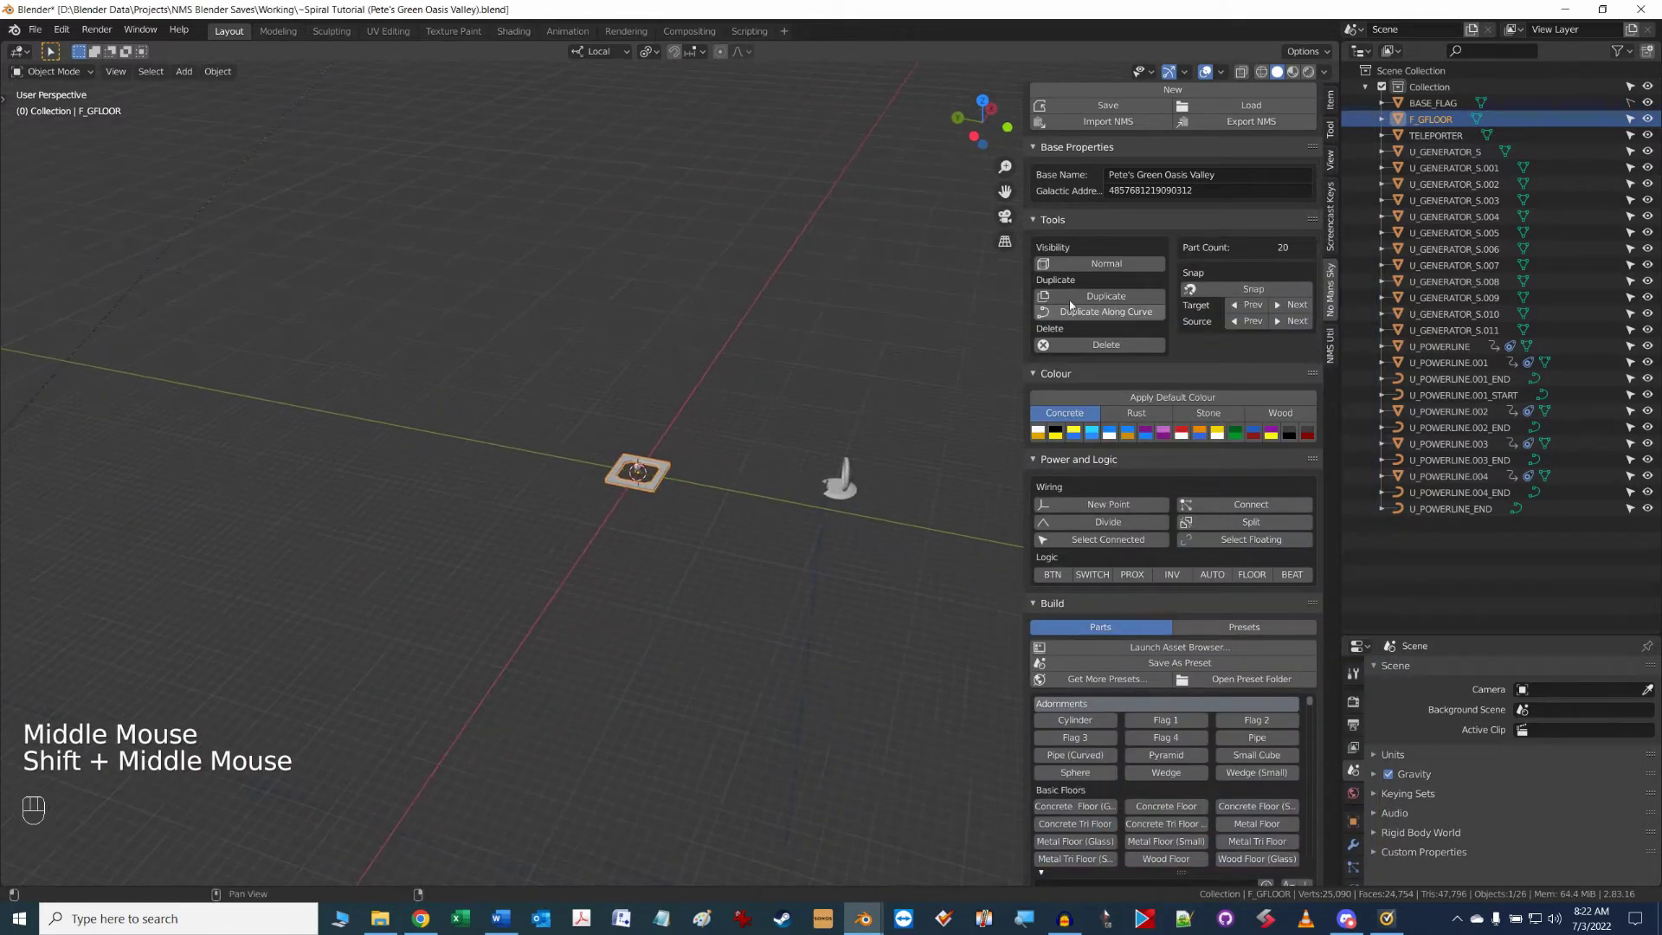
pyautogui.click(1332, 344)
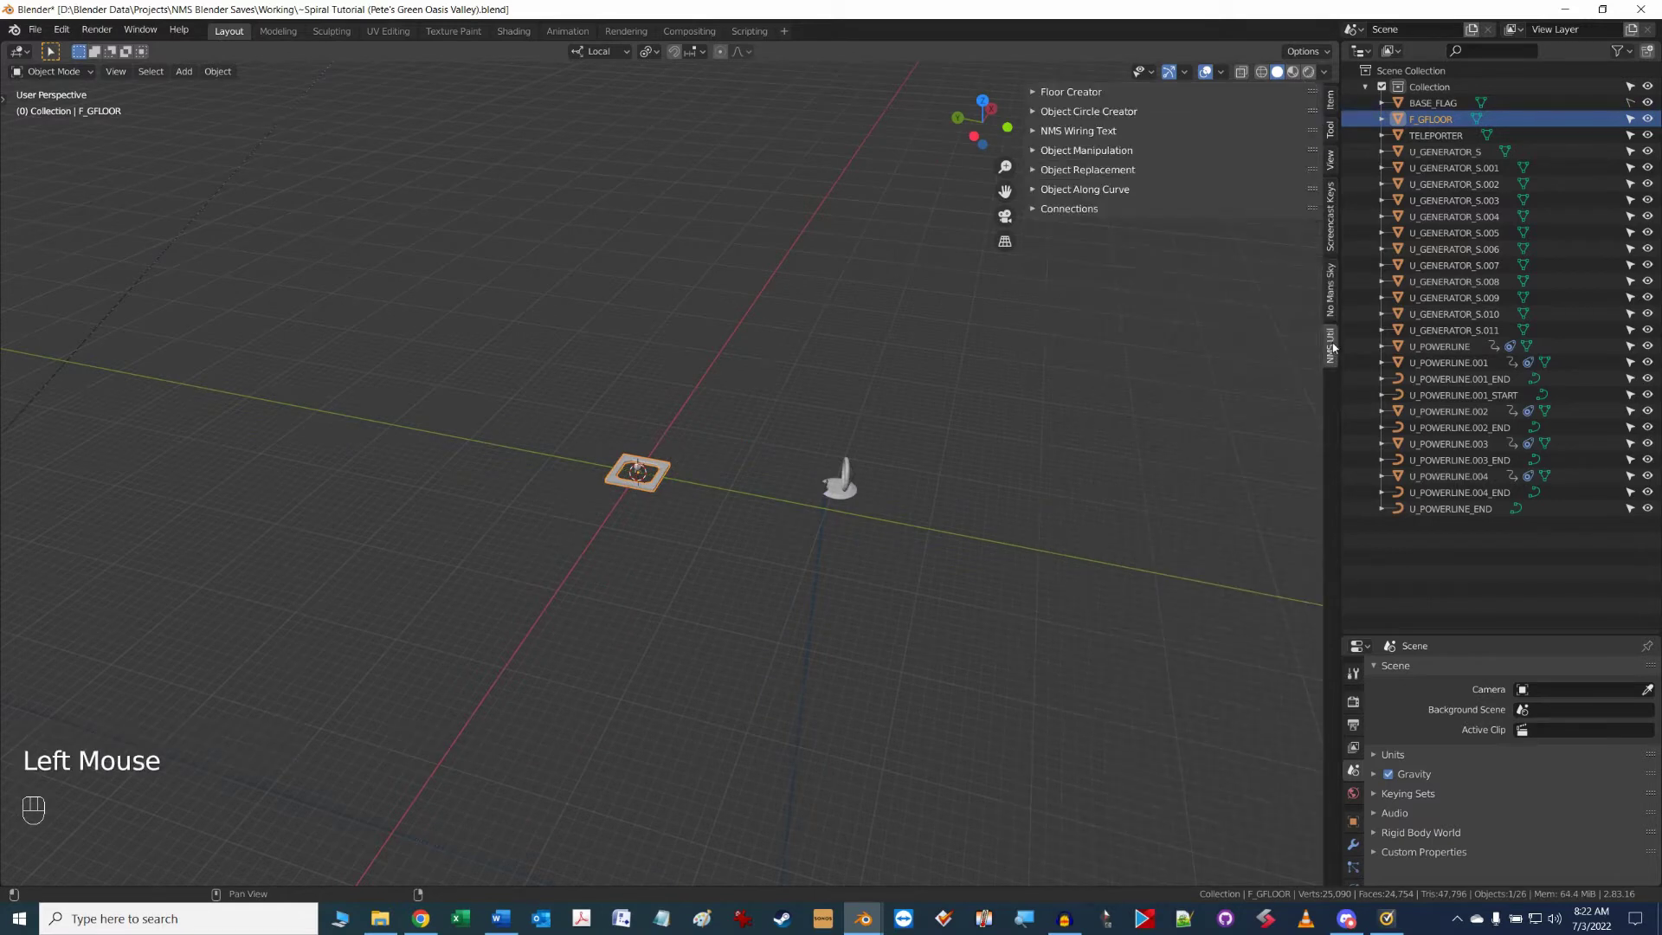
pyautogui.keyDown('alt'); pyautogui.moveTo(1166, 381); pyautogui.dragTo(1140, 308, button='middle'); pyautogui.keyUp('alt')
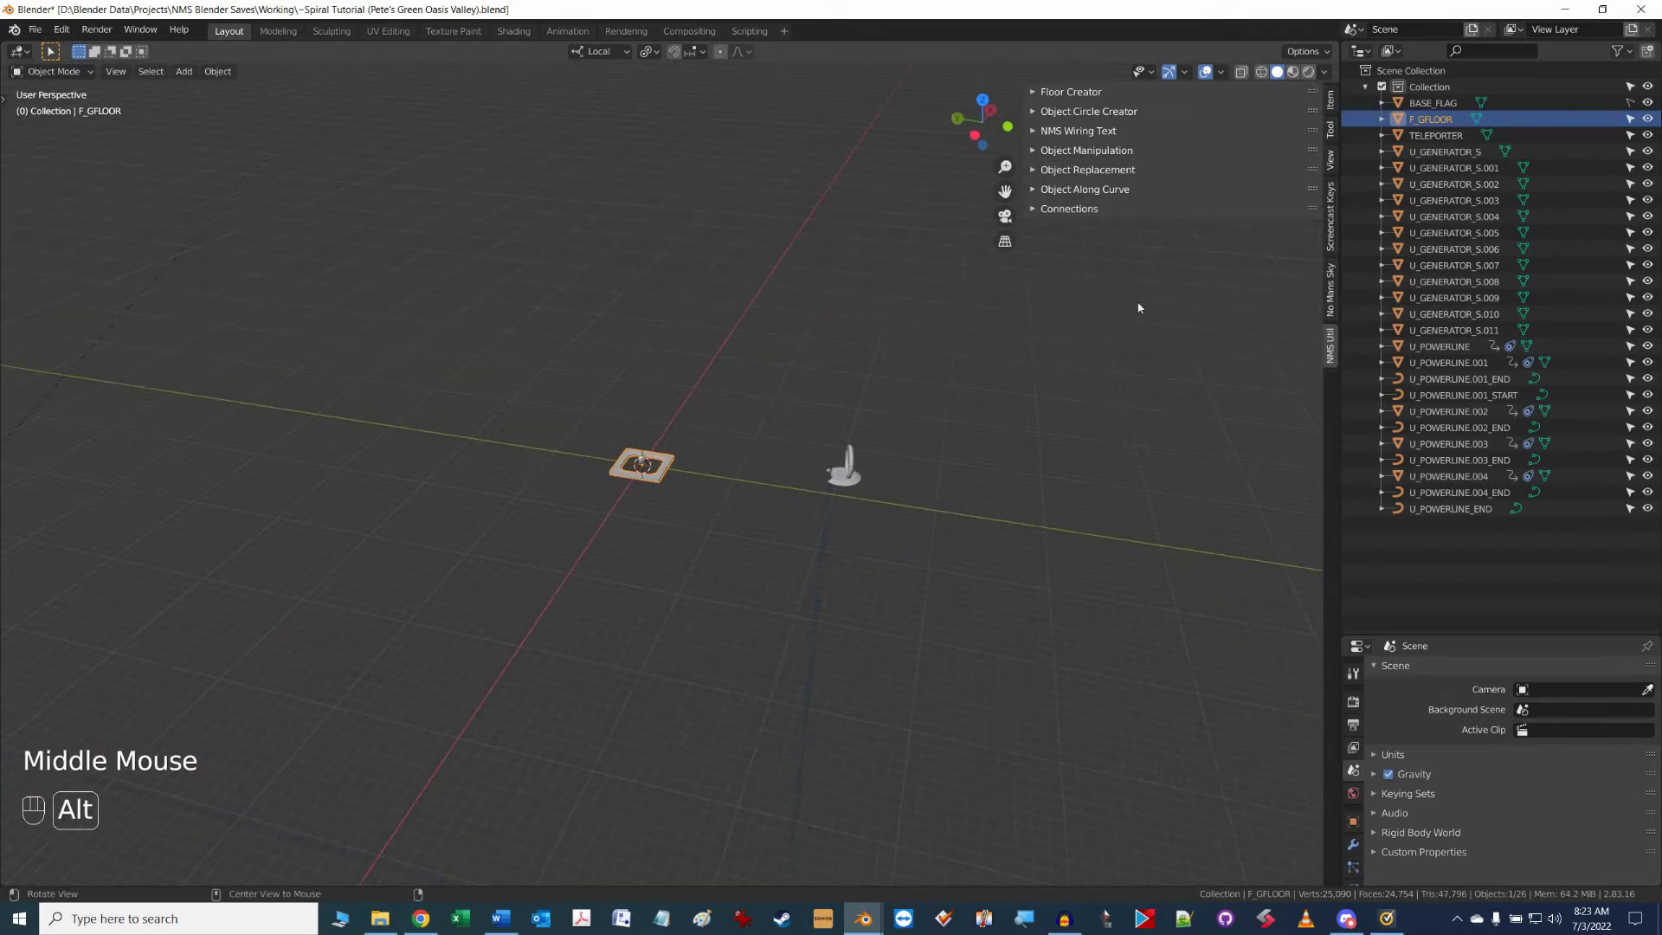
pyautogui.click(1038, 191)
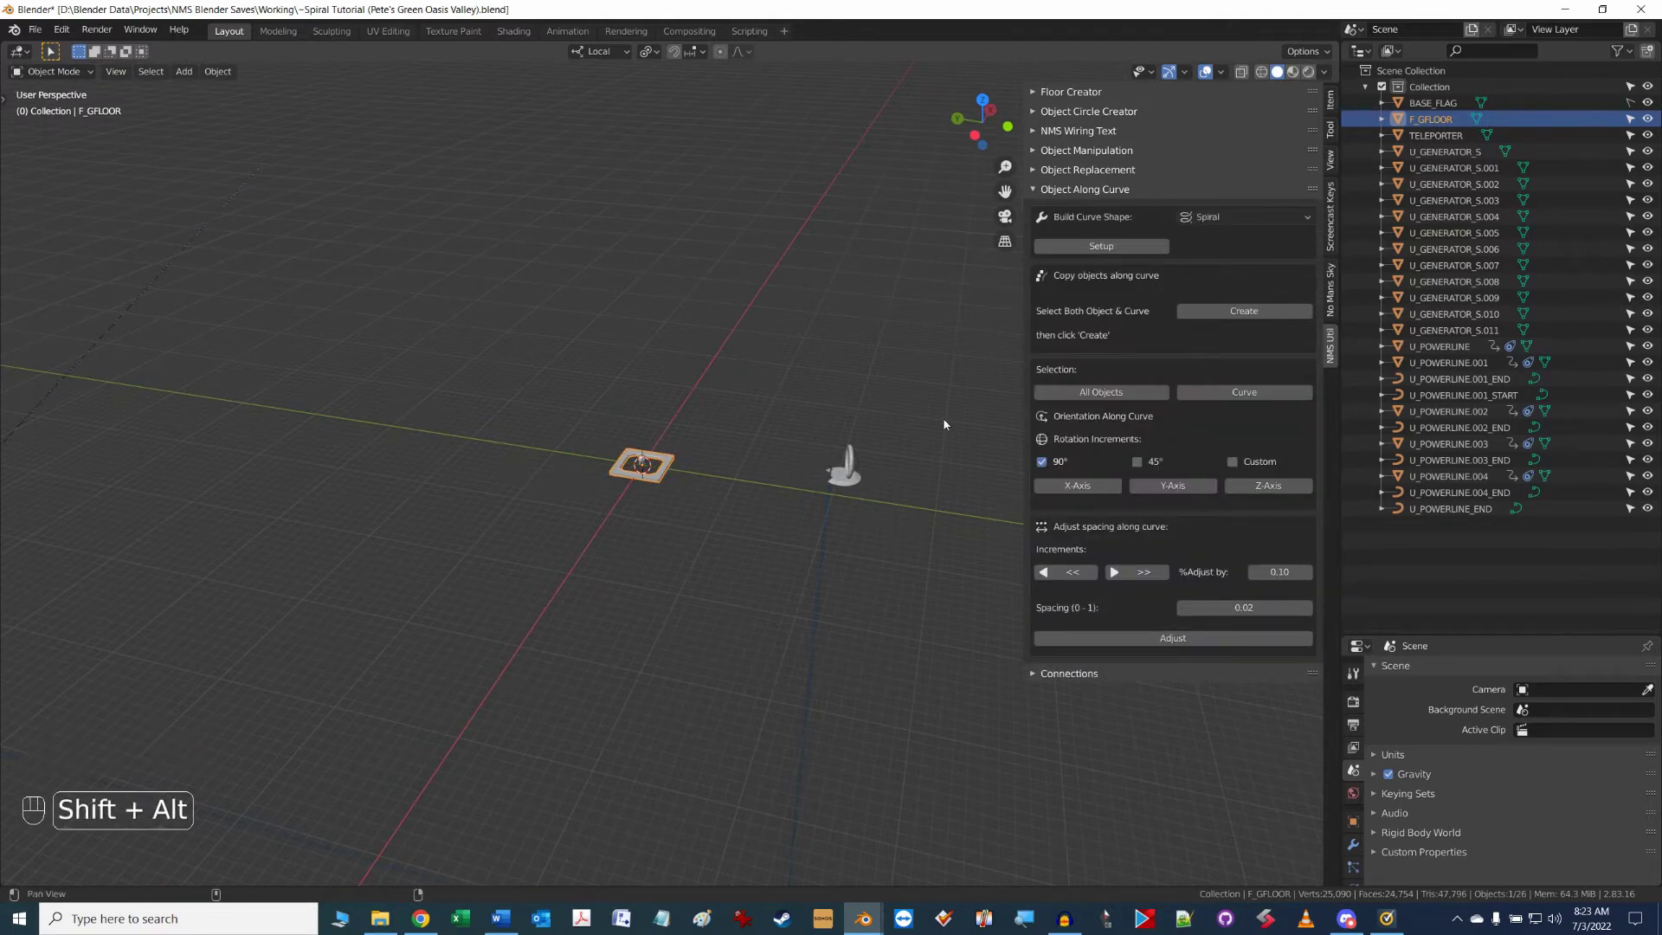
# - Set Build Curve Shape to Spiral
pyautogui.keyDown('shift'); pyautogui.moveTo(1065, 266); pyautogui.dragTo(1026, 258, button='middle'); pyautogui.keyUp('shift')
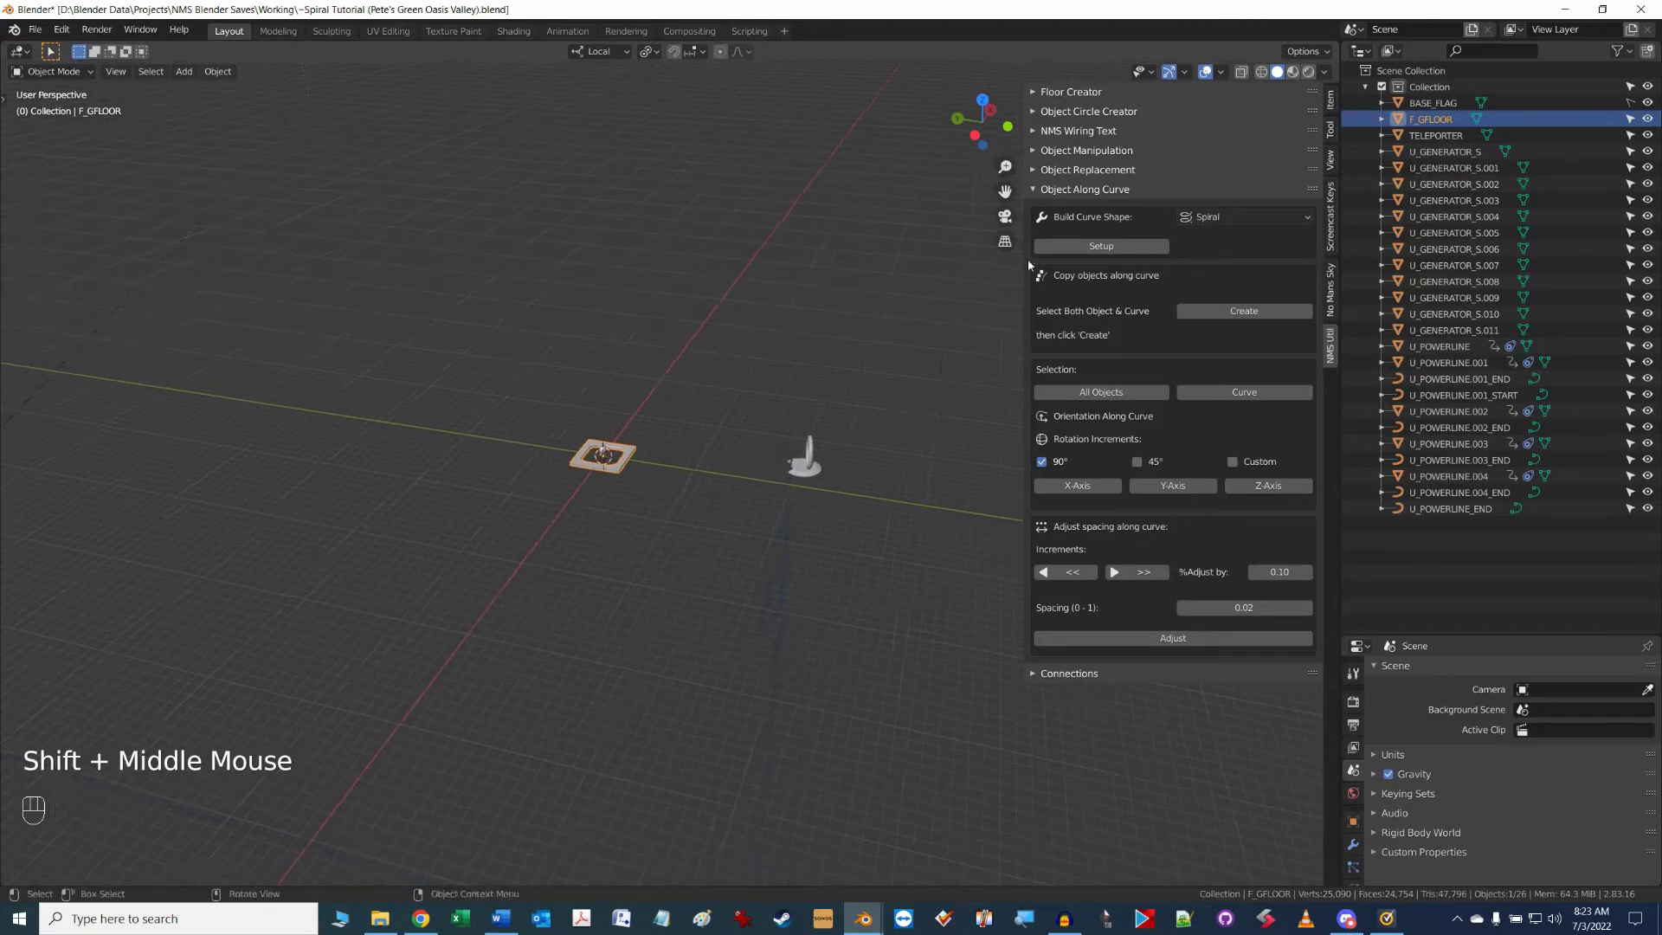
pyautogui.click(1305, 218)
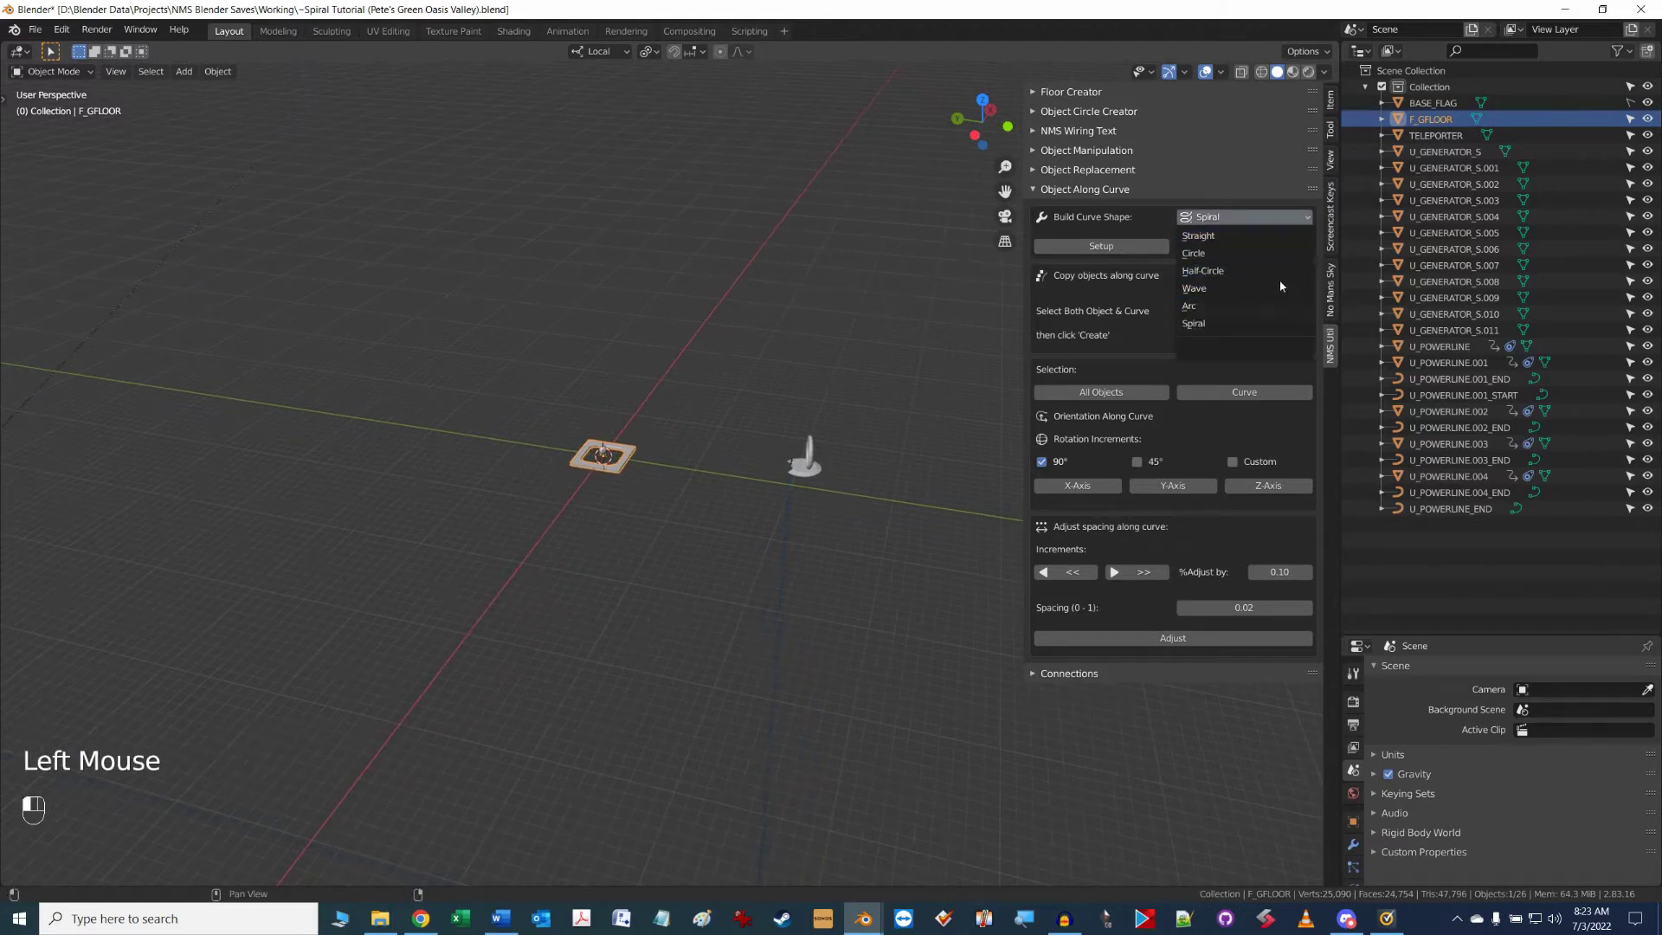
pyautogui.click(1280, 288)
pyautogui.click(1309, 216)
pyautogui.click(1260, 322)
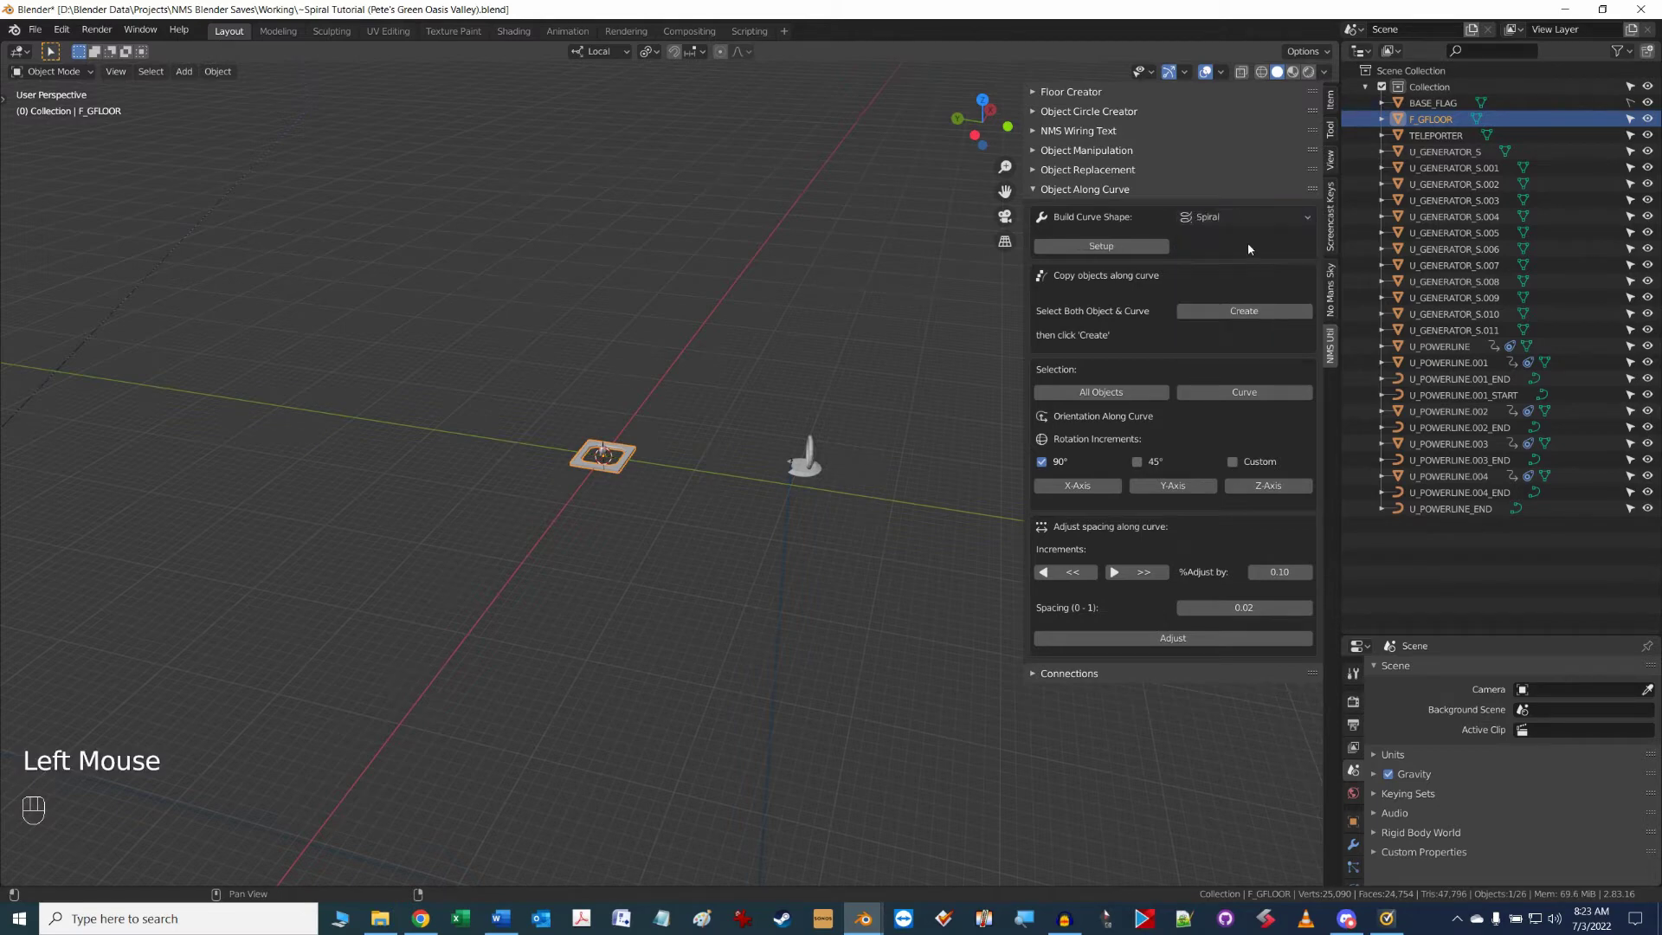
pyautogui.click(1104, 248)
# - Create the spiral curve with a screw of about 14 m and a second loop
pyautogui.click(1092, 247)
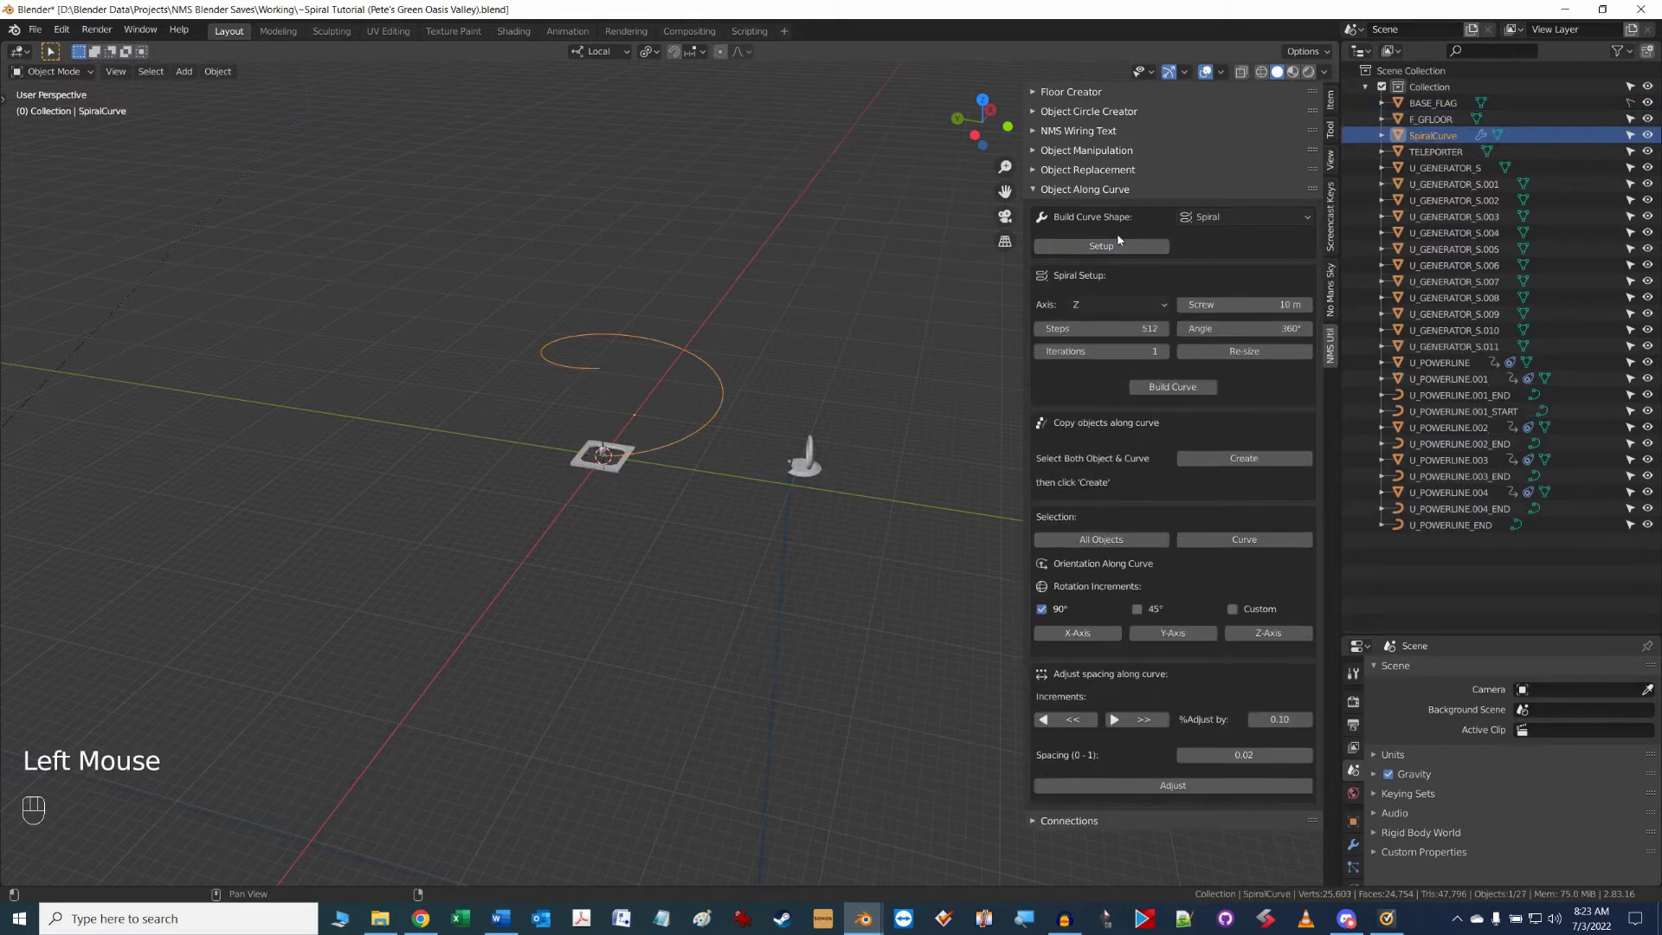
pyautogui.scroll(2, 756, 448)
pyautogui.keyDown('alt'); pyautogui.moveTo(760, 450); pyautogui.dragTo(800, 523, button='middle'); pyautogui.keyUp('alt')
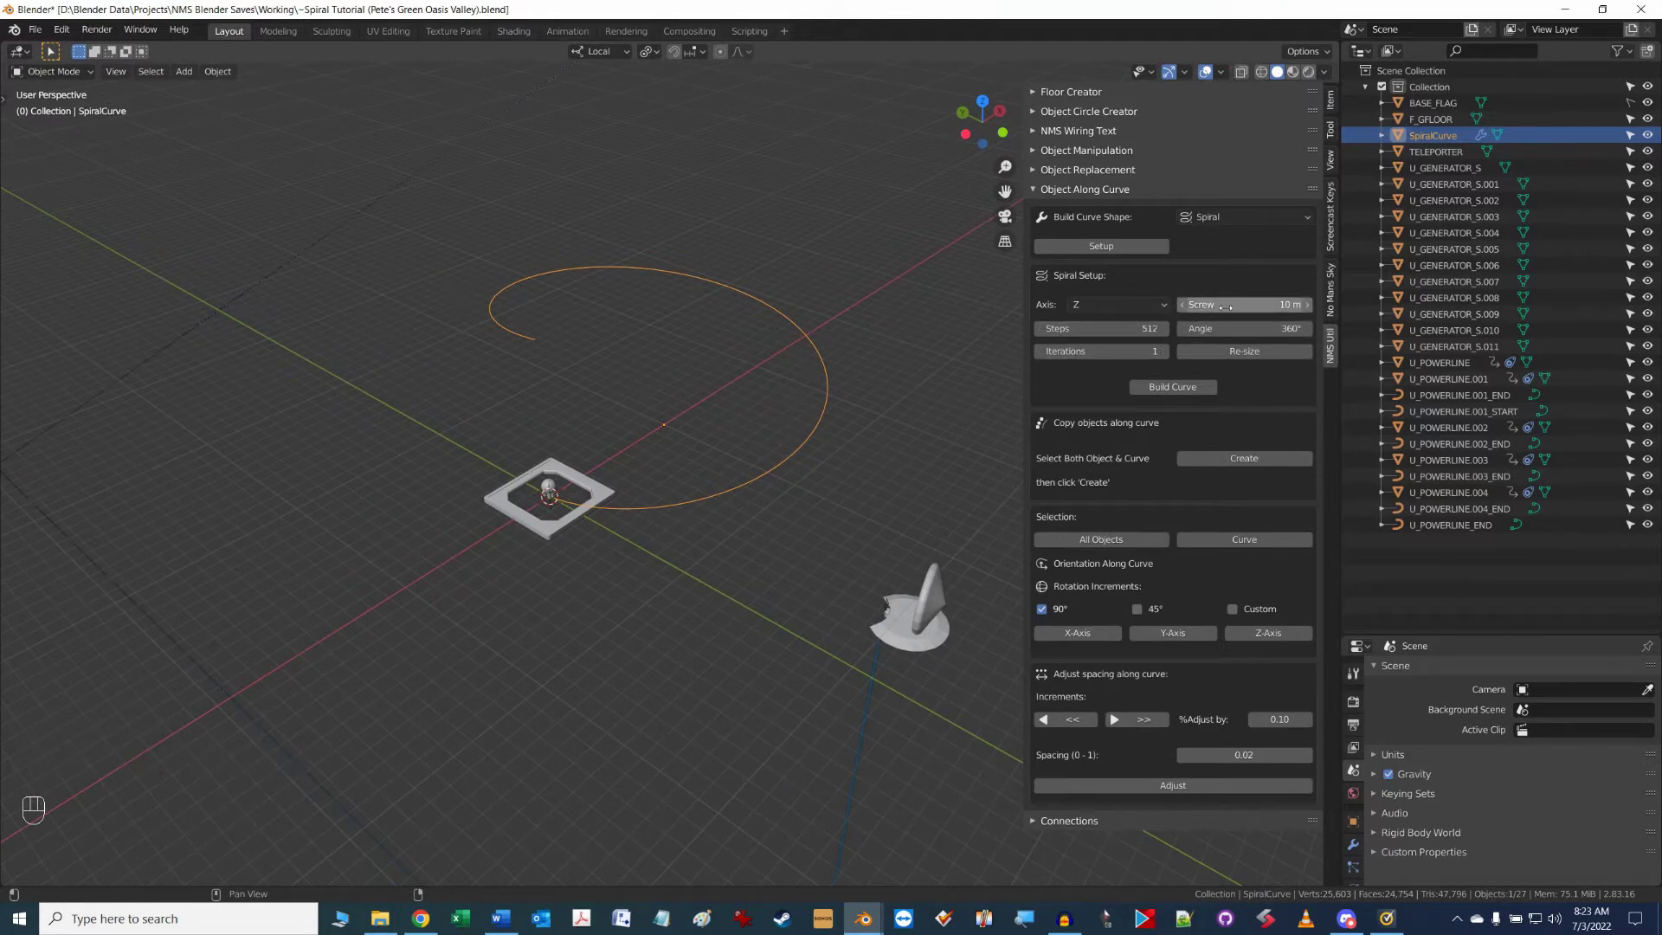
pyautogui.moveTo(1226, 307)
pyautogui.mouseDown()
pyautogui.moveTo(1277, 307)
pyautogui.moveTo(1256, 307)
pyautogui.mouseUp()
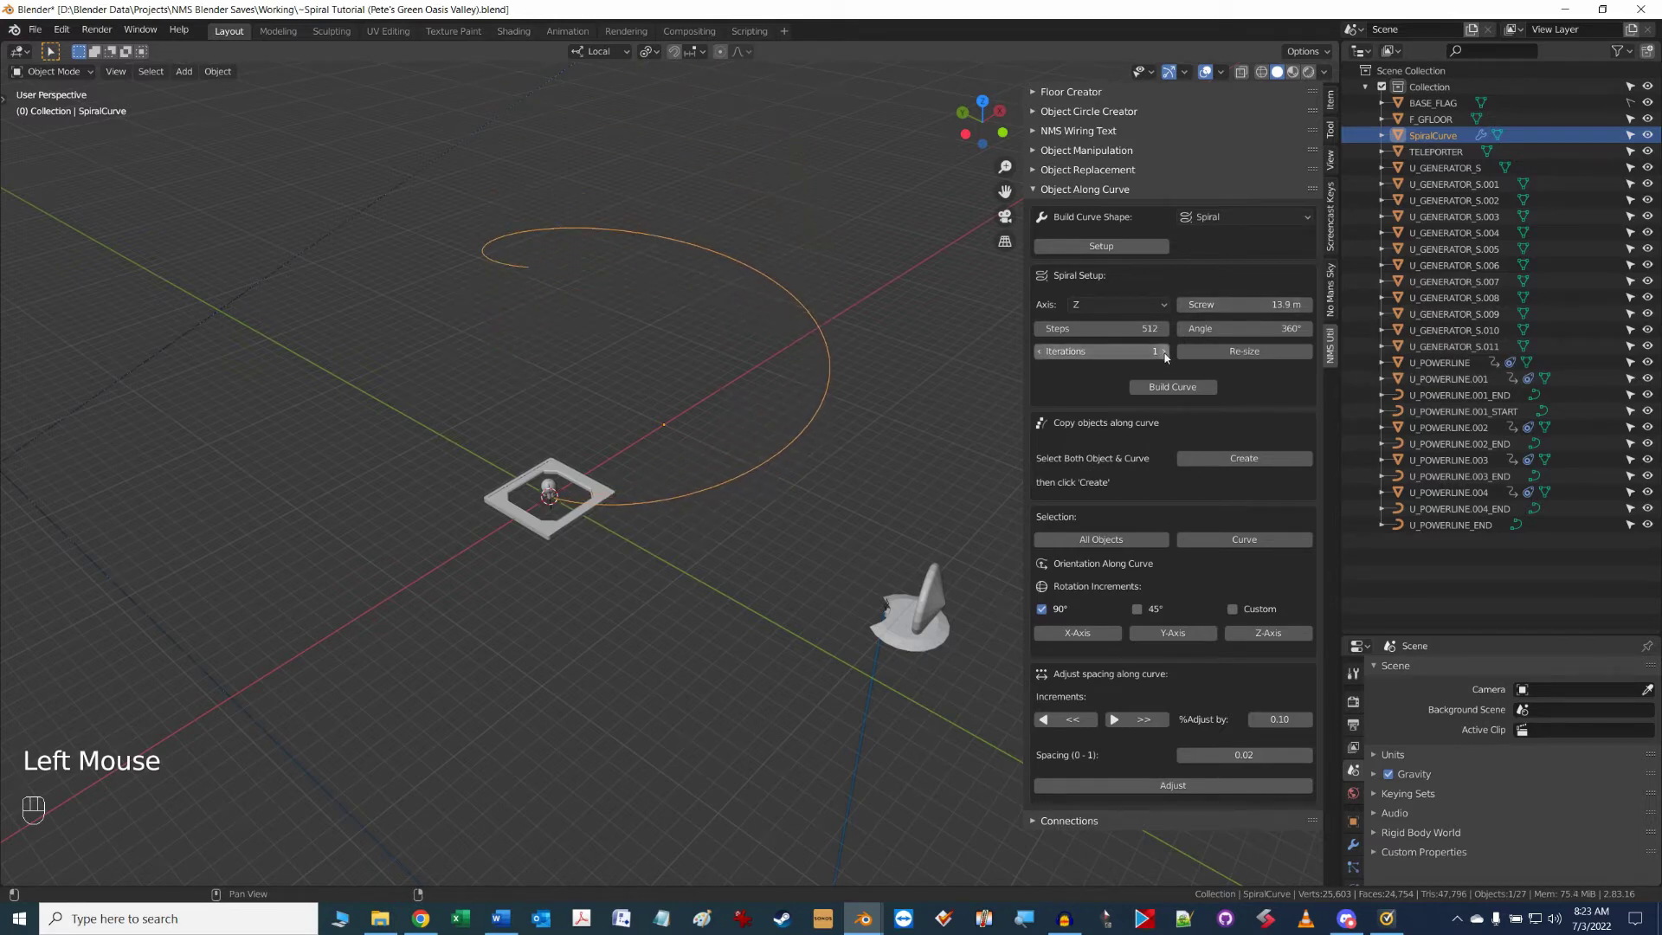
pyautogui.click(1161, 351)
# - Set the spiral angle to 360° with 2 iterations and resize it smaller
pyautogui.keyDown('shift'); pyautogui.moveTo(901, 252); pyautogui.dragTo(860, 420, button='middle'); pyautogui.keyUp('shift')
pyautogui.moveTo(1246, 329); pyautogui.dragTo(1263, 329)
pyautogui.doubleClick(1258, 330)
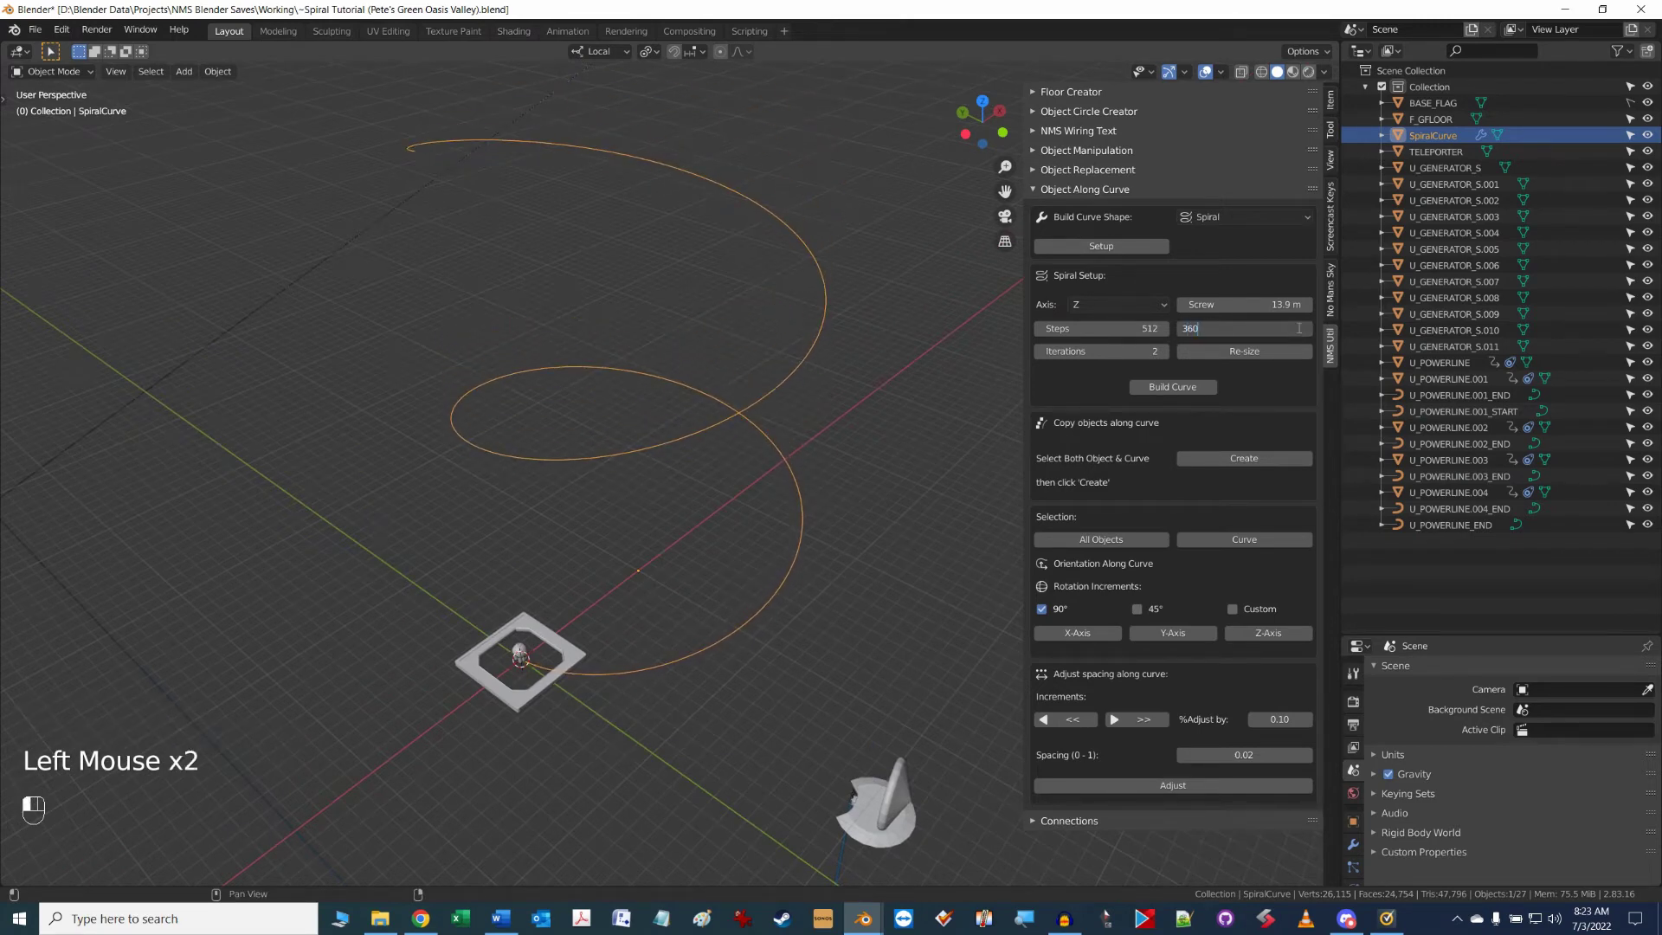
pyautogui.press('Return')
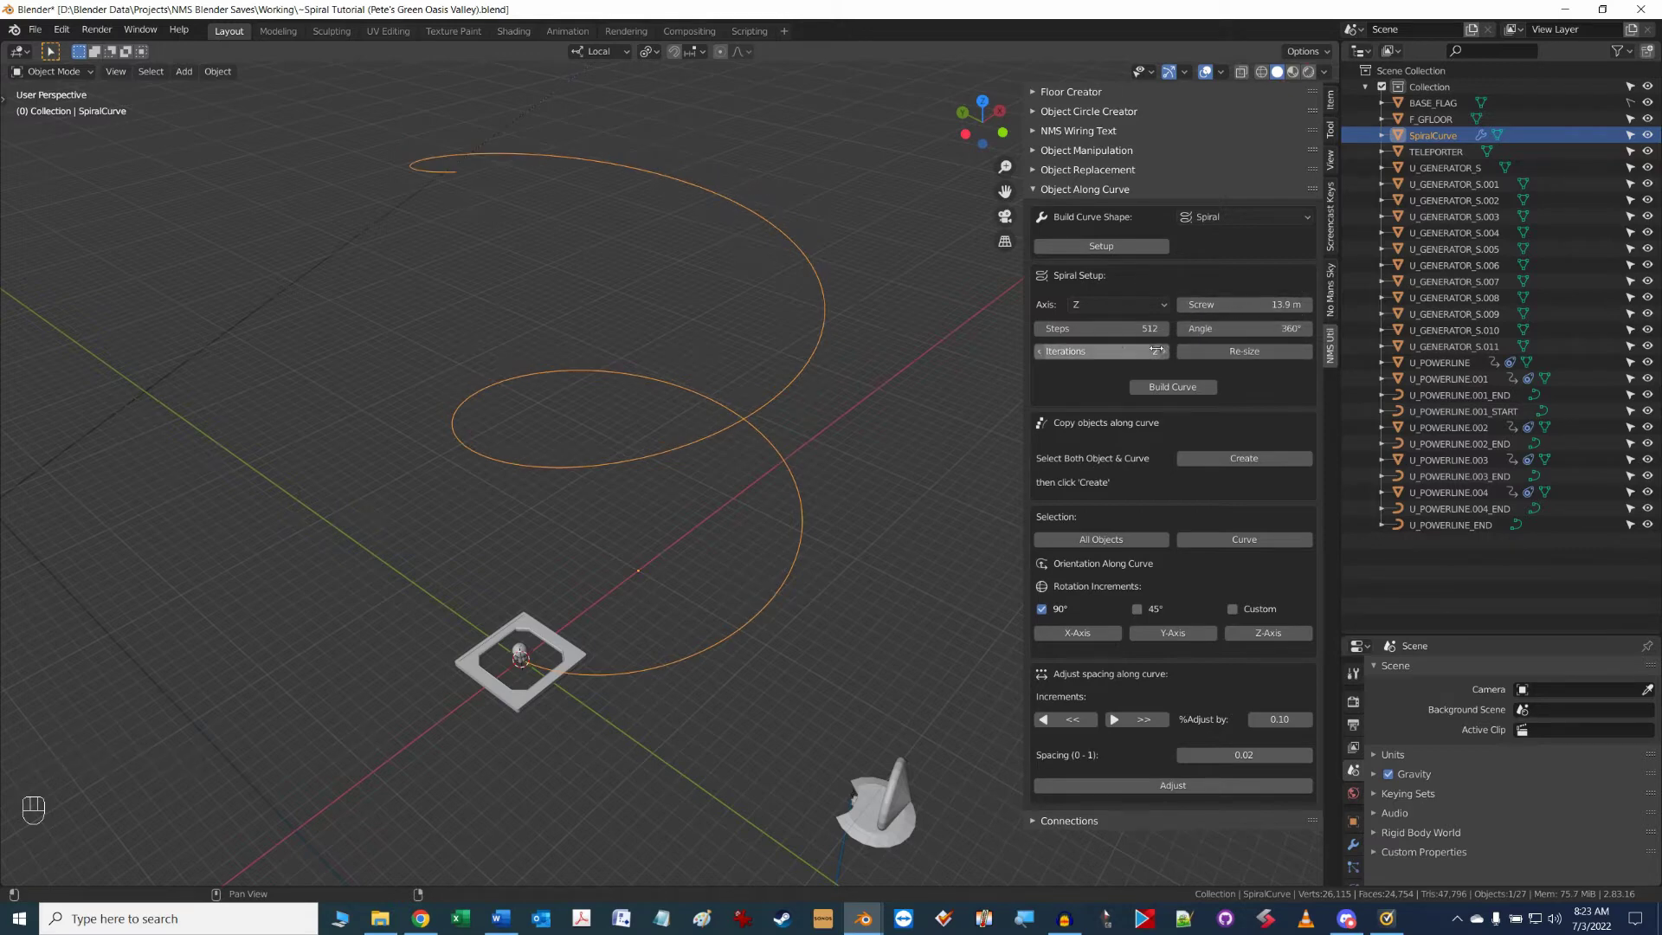
pyautogui.moveTo(1109, 354)
pyautogui.mouseDown()
pyautogui.moveTo(1161, 351)
pyautogui.moveTo(1117, 351)
pyautogui.mouseUp()
pyautogui.click(1244, 350)
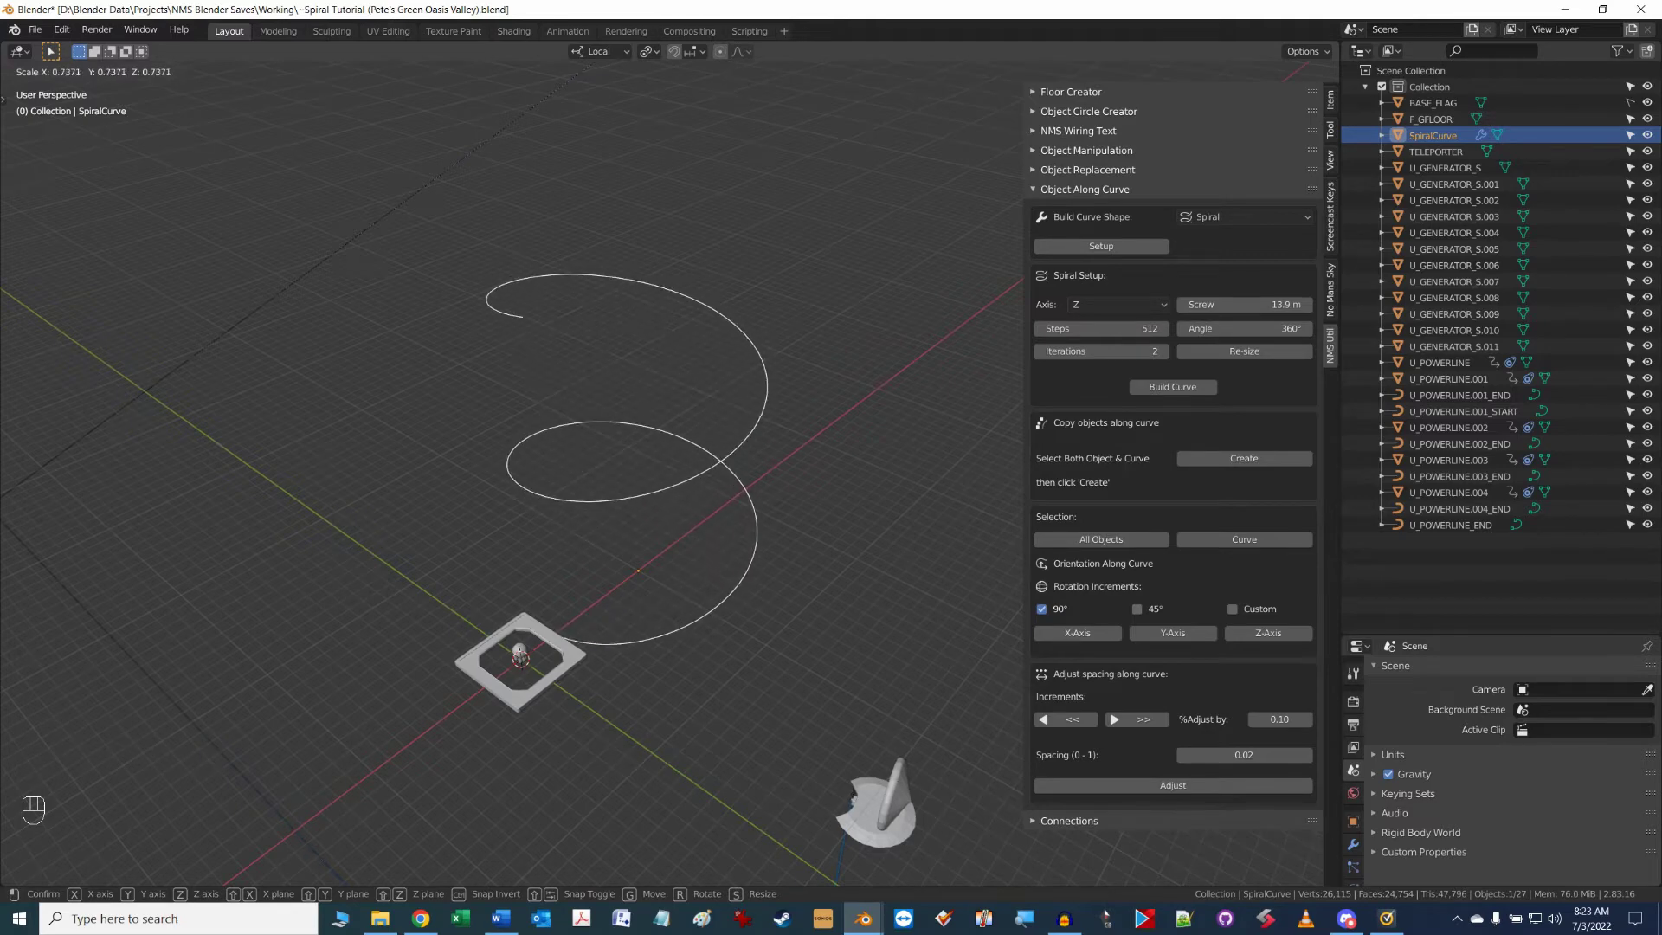
pyautogui.click(1158, 557)
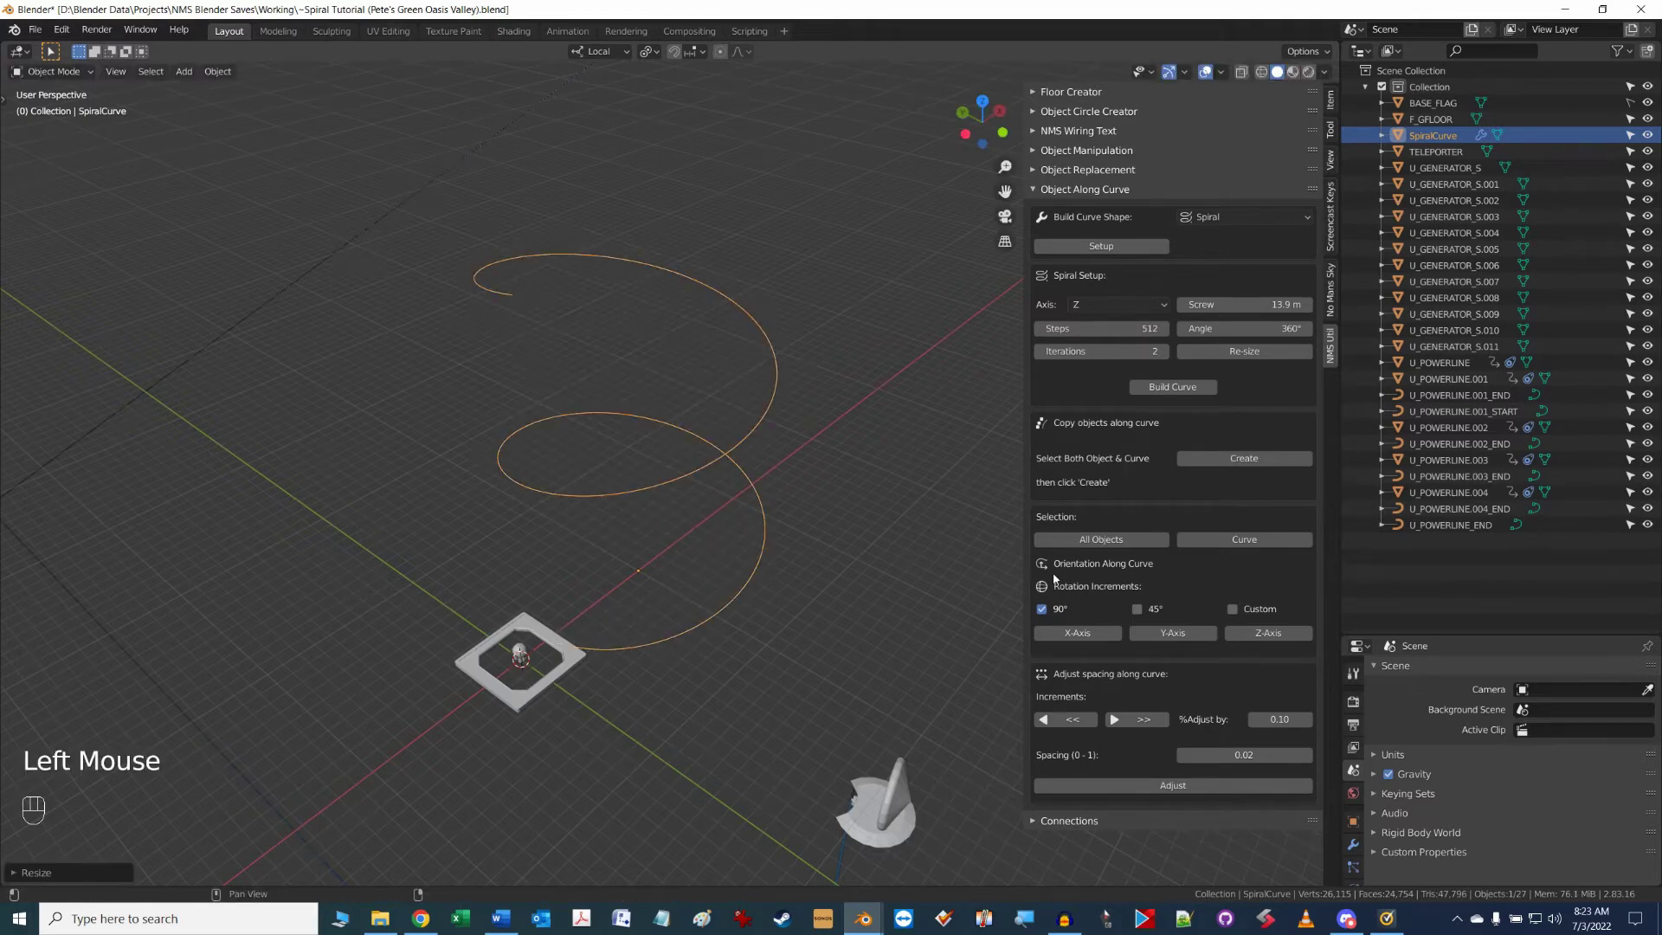
# - Build the spiral into a finished curve and orbit around it
pyautogui.click(1191, 389)
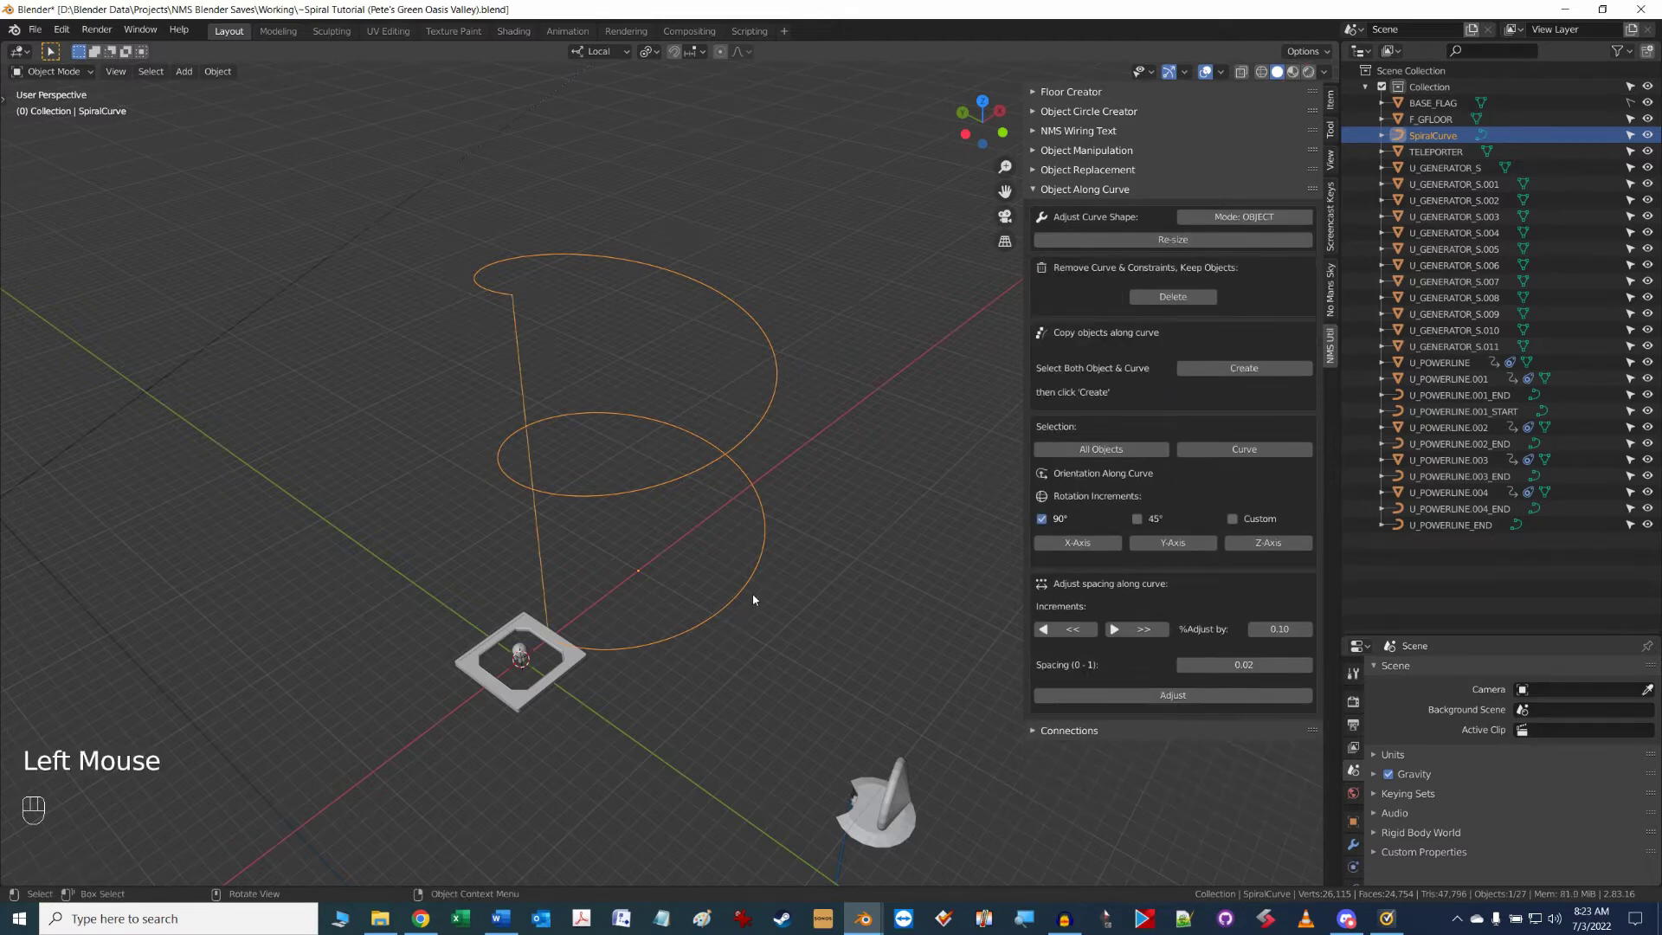
pyautogui.keyDown('alt'); pyautogui.moveTo(767, 585); pyautogui.dragTo(489, 273, button='middle'); pyautogui.keyUp('alt')
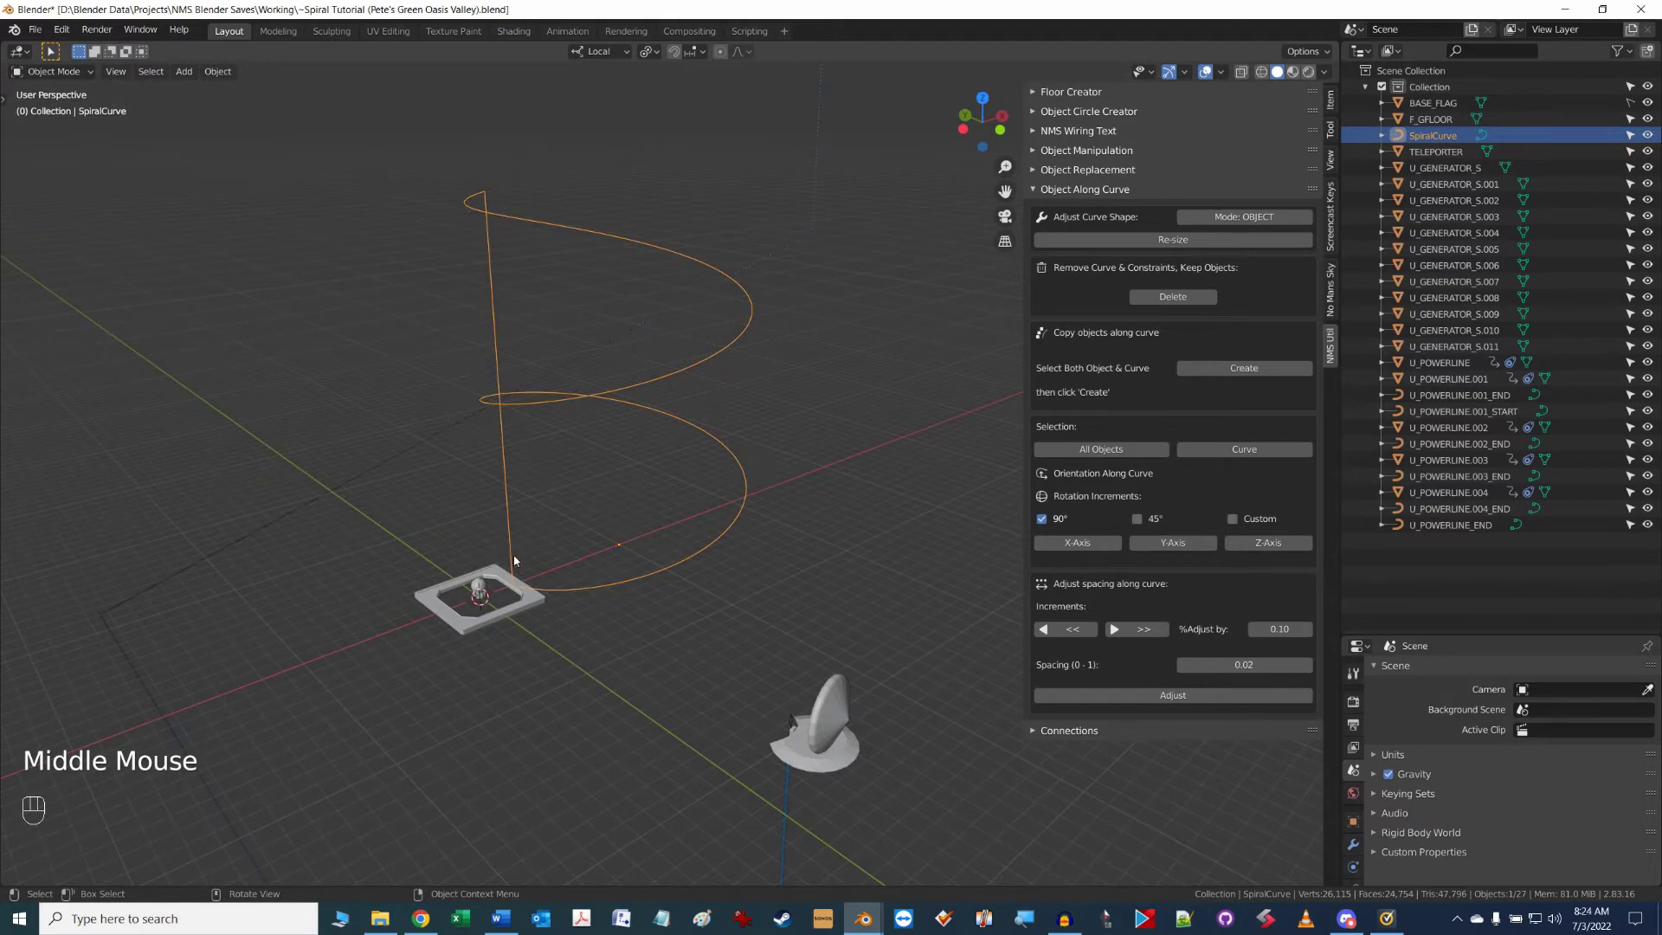
pyautogui.keyDown('alt'); pyautogui.moveTo(563, 512); pyautogui.dragTo(546, 416, button='middle'); pyautogui.keyUp('alt')
pyautogui.keyDown('alt'); pyautogui.moveTo(570, 490); pyautogui.dragTo(464, 375, button='middle'); pyautogui.keyUp('alt')
pyautogui.keyDown('alt'); pyautogui.keyDown('shift'); pyautogui.moveTo(779, 309); pyautogui.dragTo(698, 443, button='middle'); pyautogui.keyUp('shift'); pyautogui.keyUp('alt')
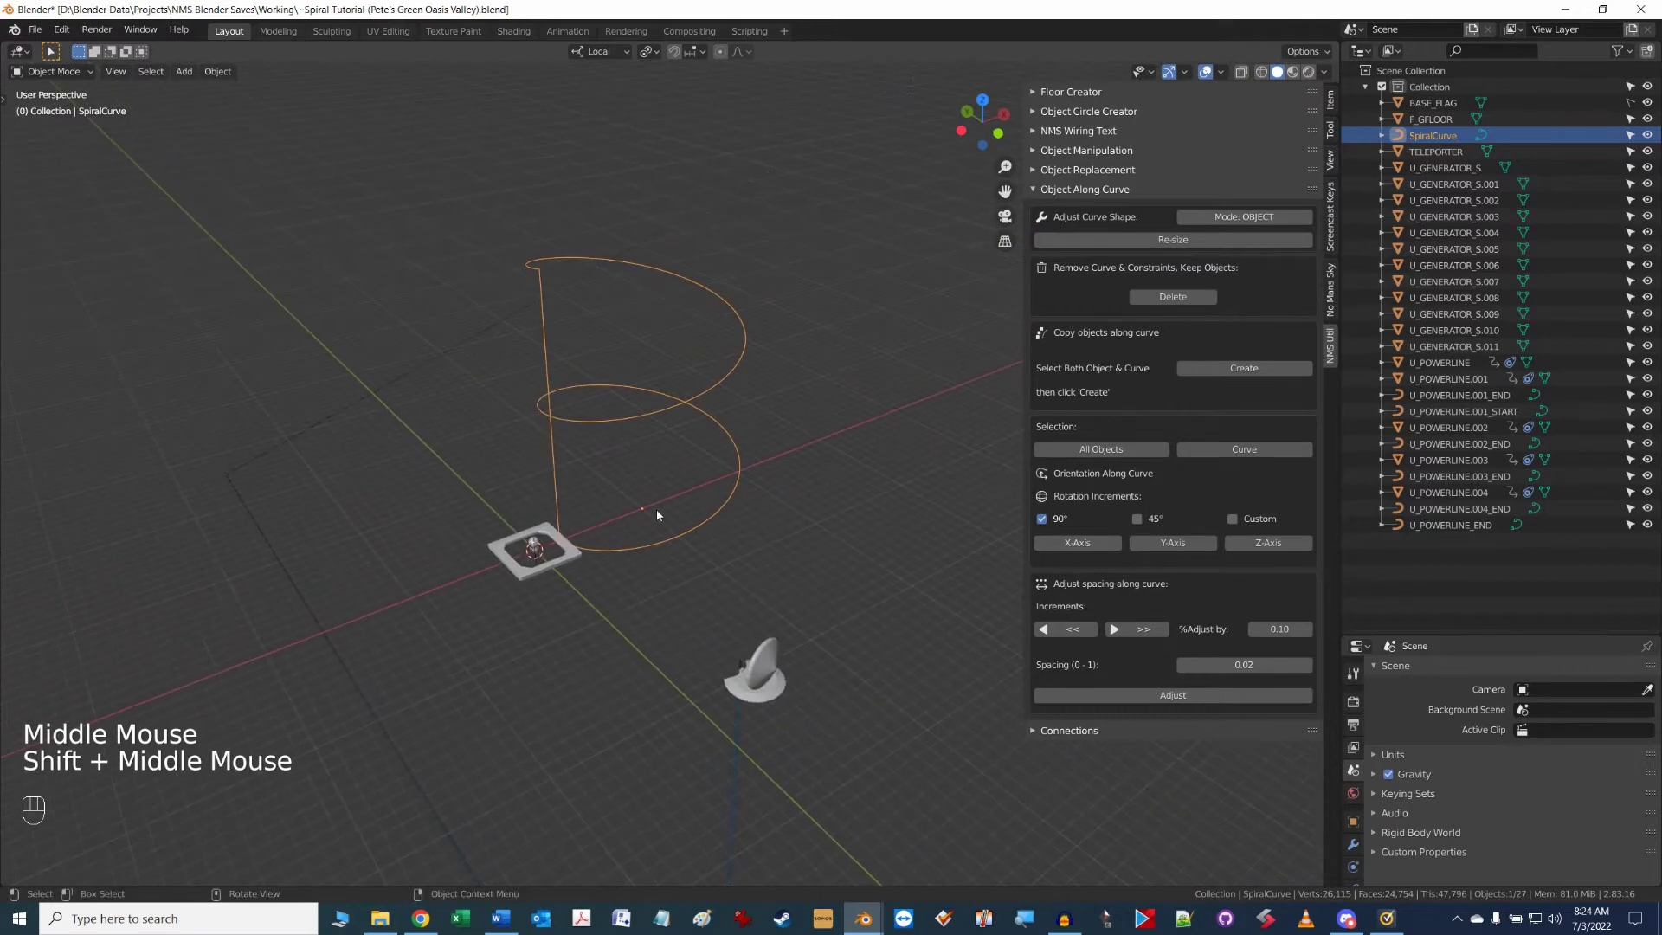
pyautogui.moveTo(657, 508); pyautogui.dragTo(567, 467, button='middle')
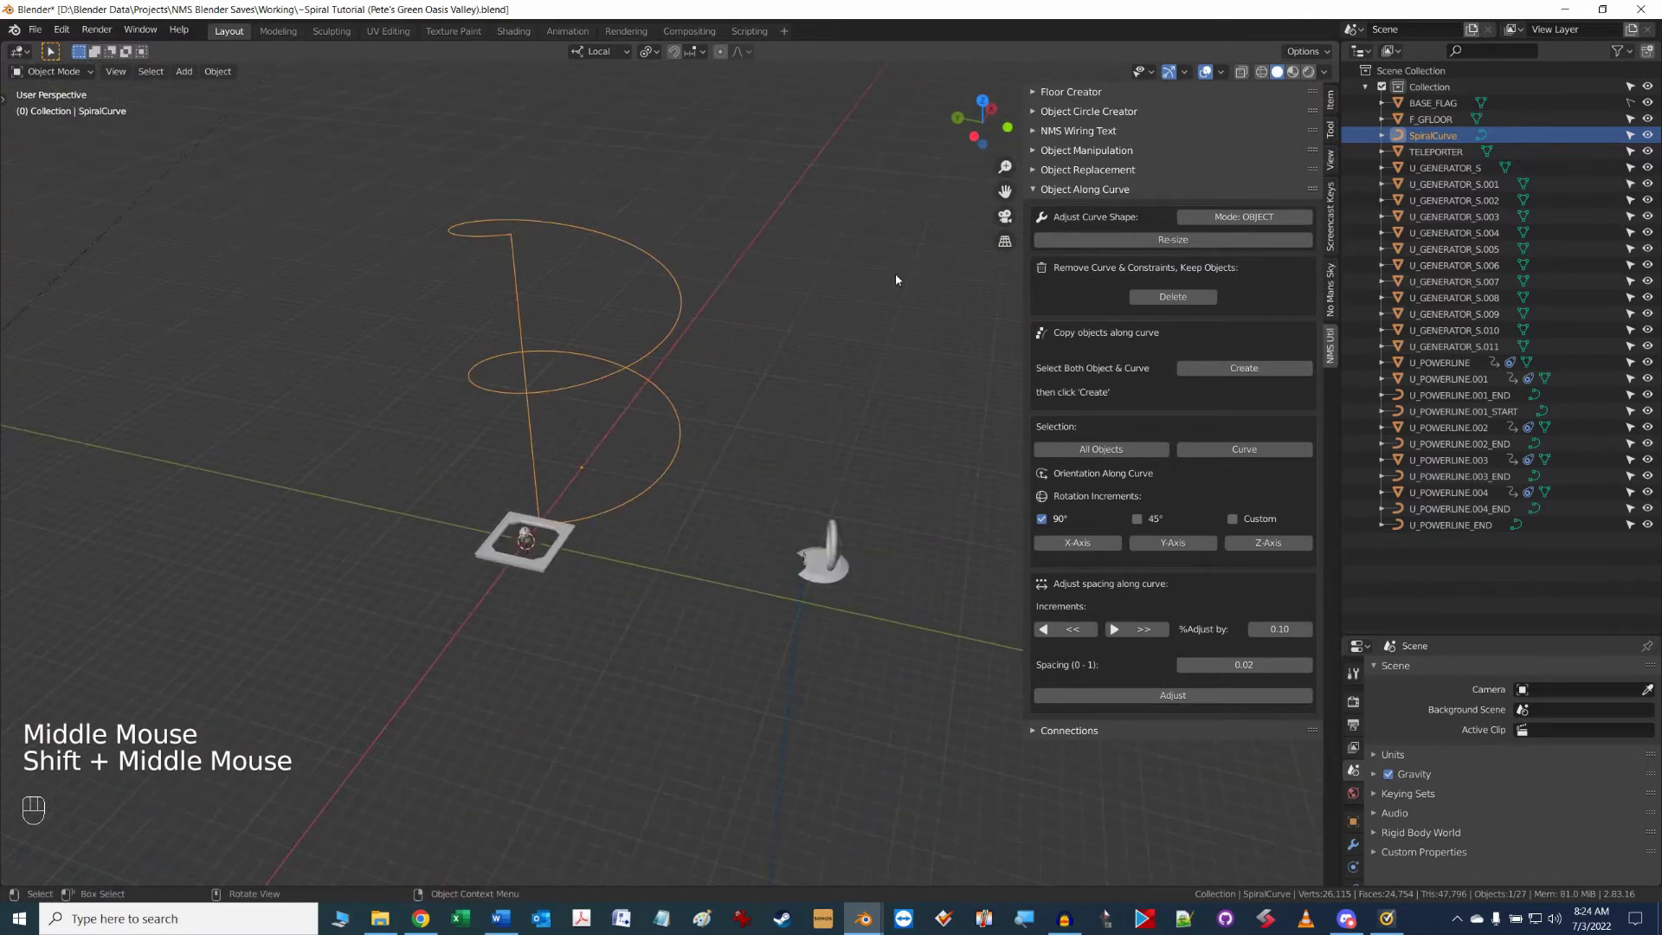
# - Select the F_GFLOOR panel together with the spiral curve
pyautogui.click(535, 567)
pyautogui.press('shift')
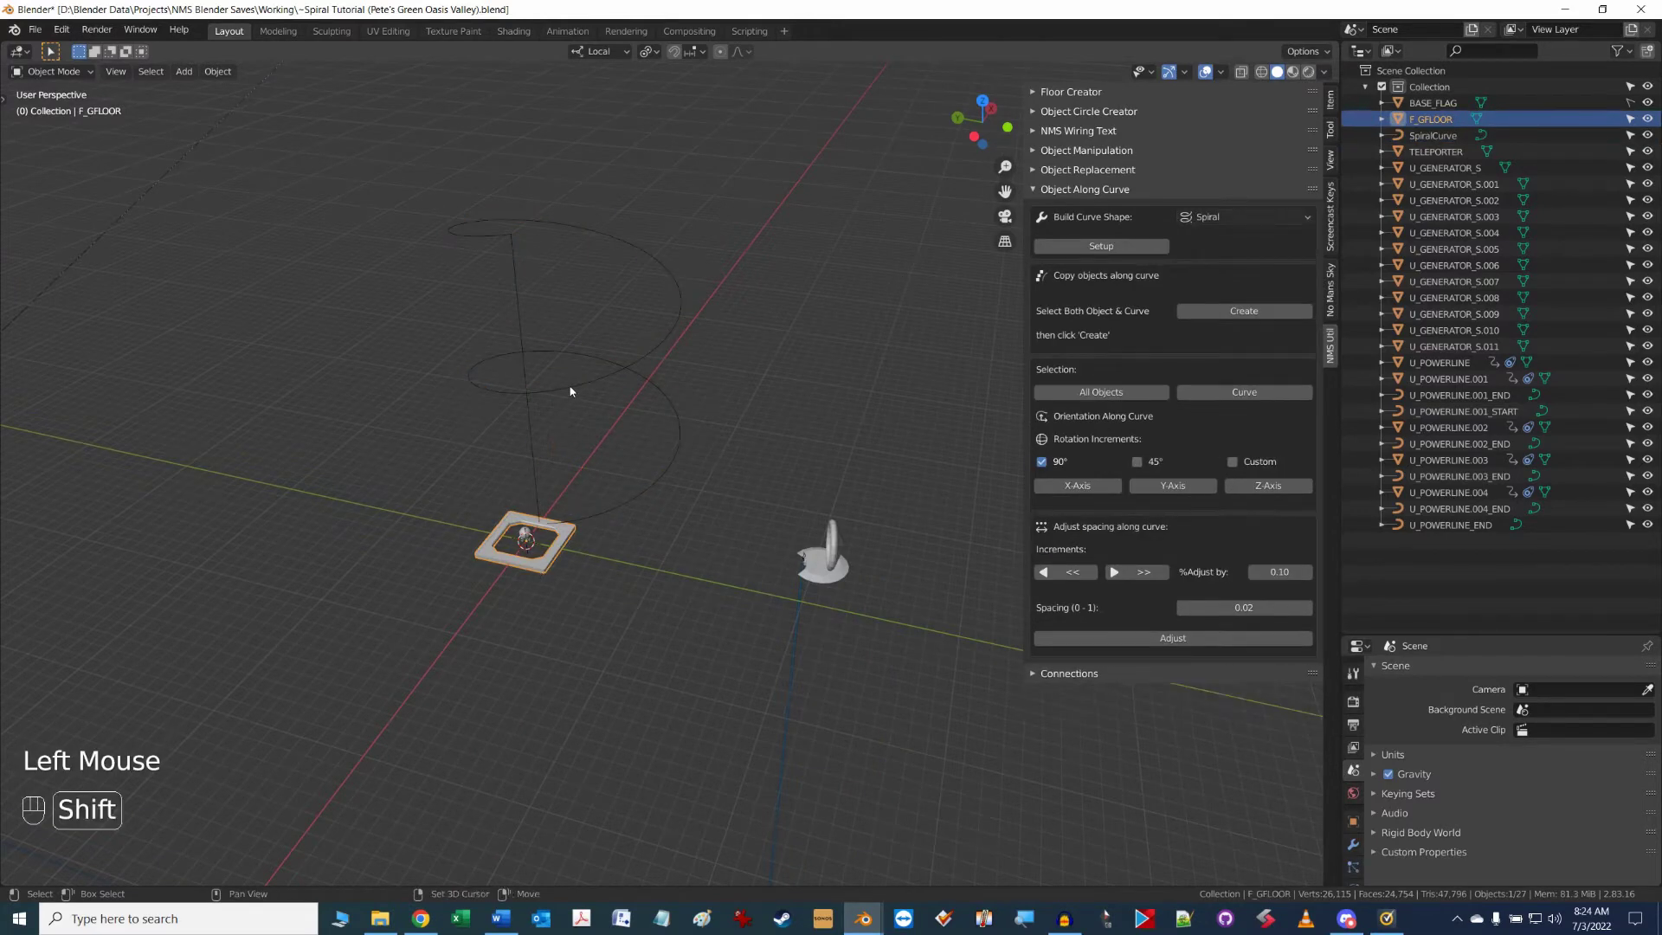
pyautogui.keyDown('shift'); pyautogui.click(570, 391); pyautogui.keyUp('shift')
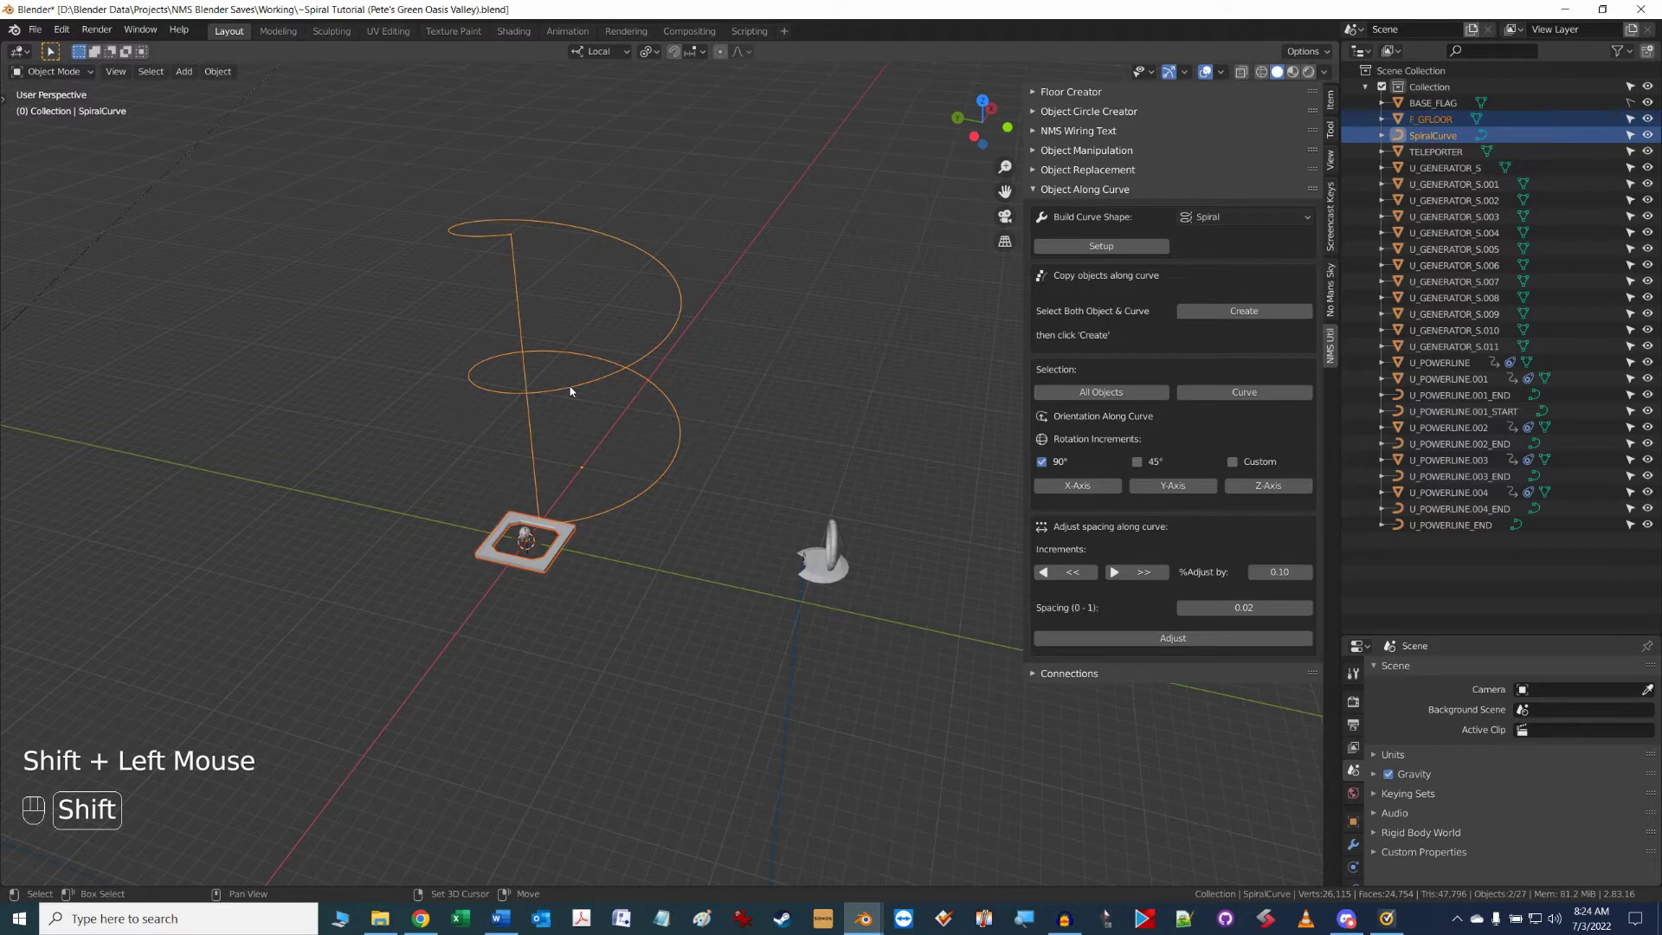
pyautogui.click(587, 599)
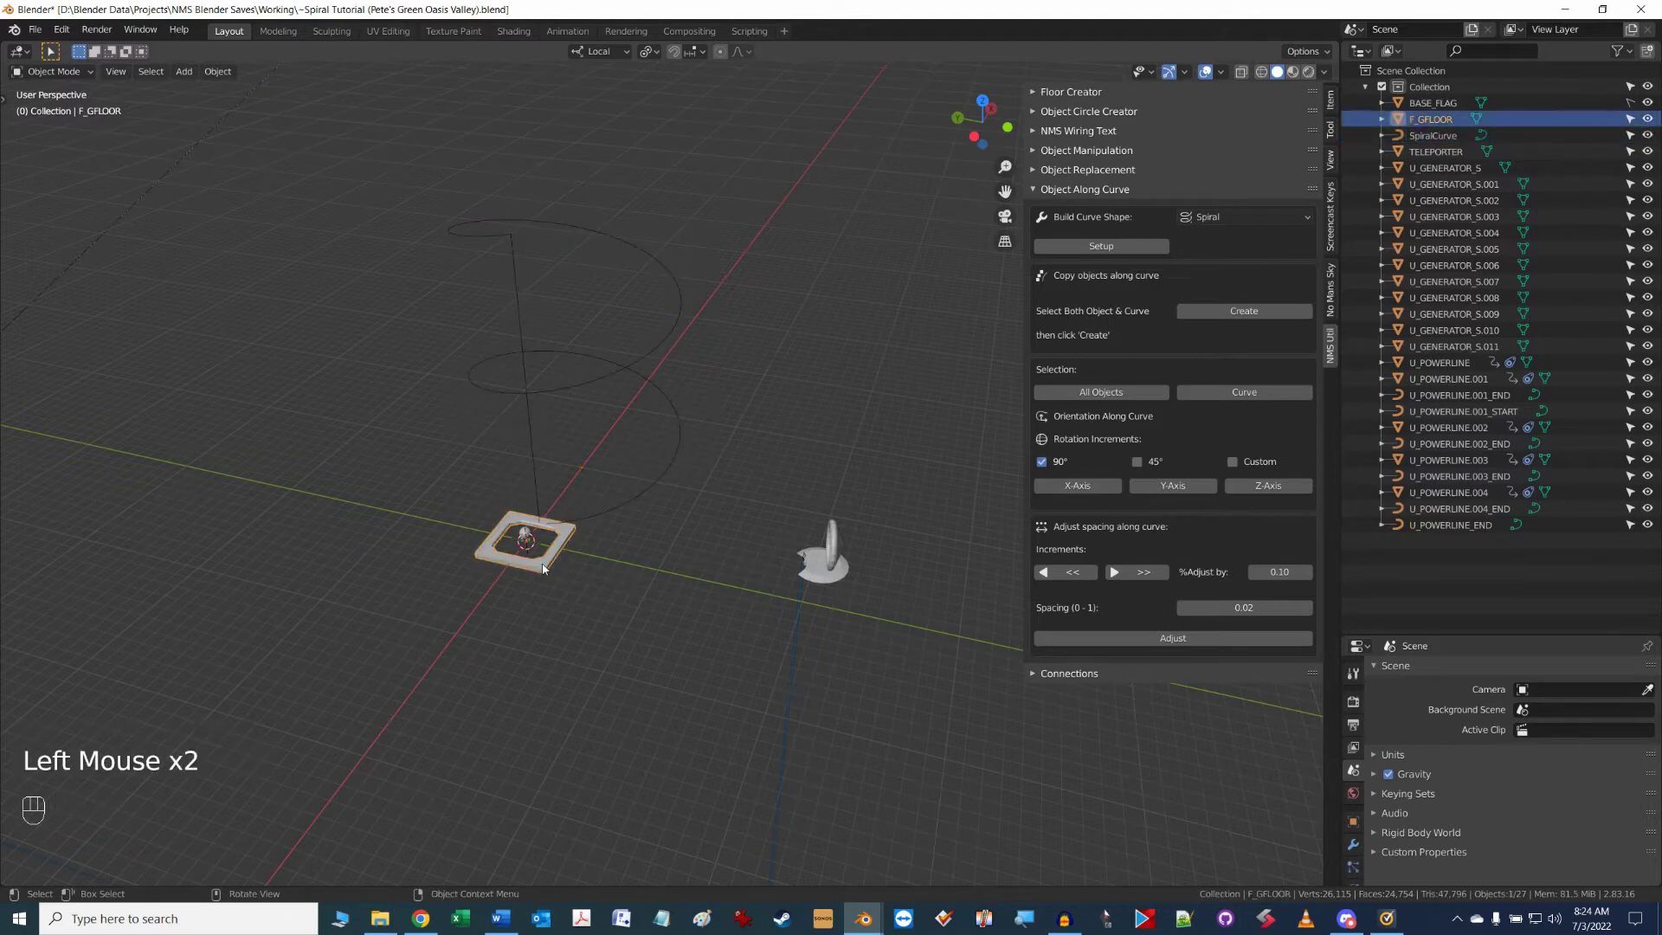
pyautogui.keyDown('shift'); pyautogui.click(659, 484); pyautogui.keyUp('shift')
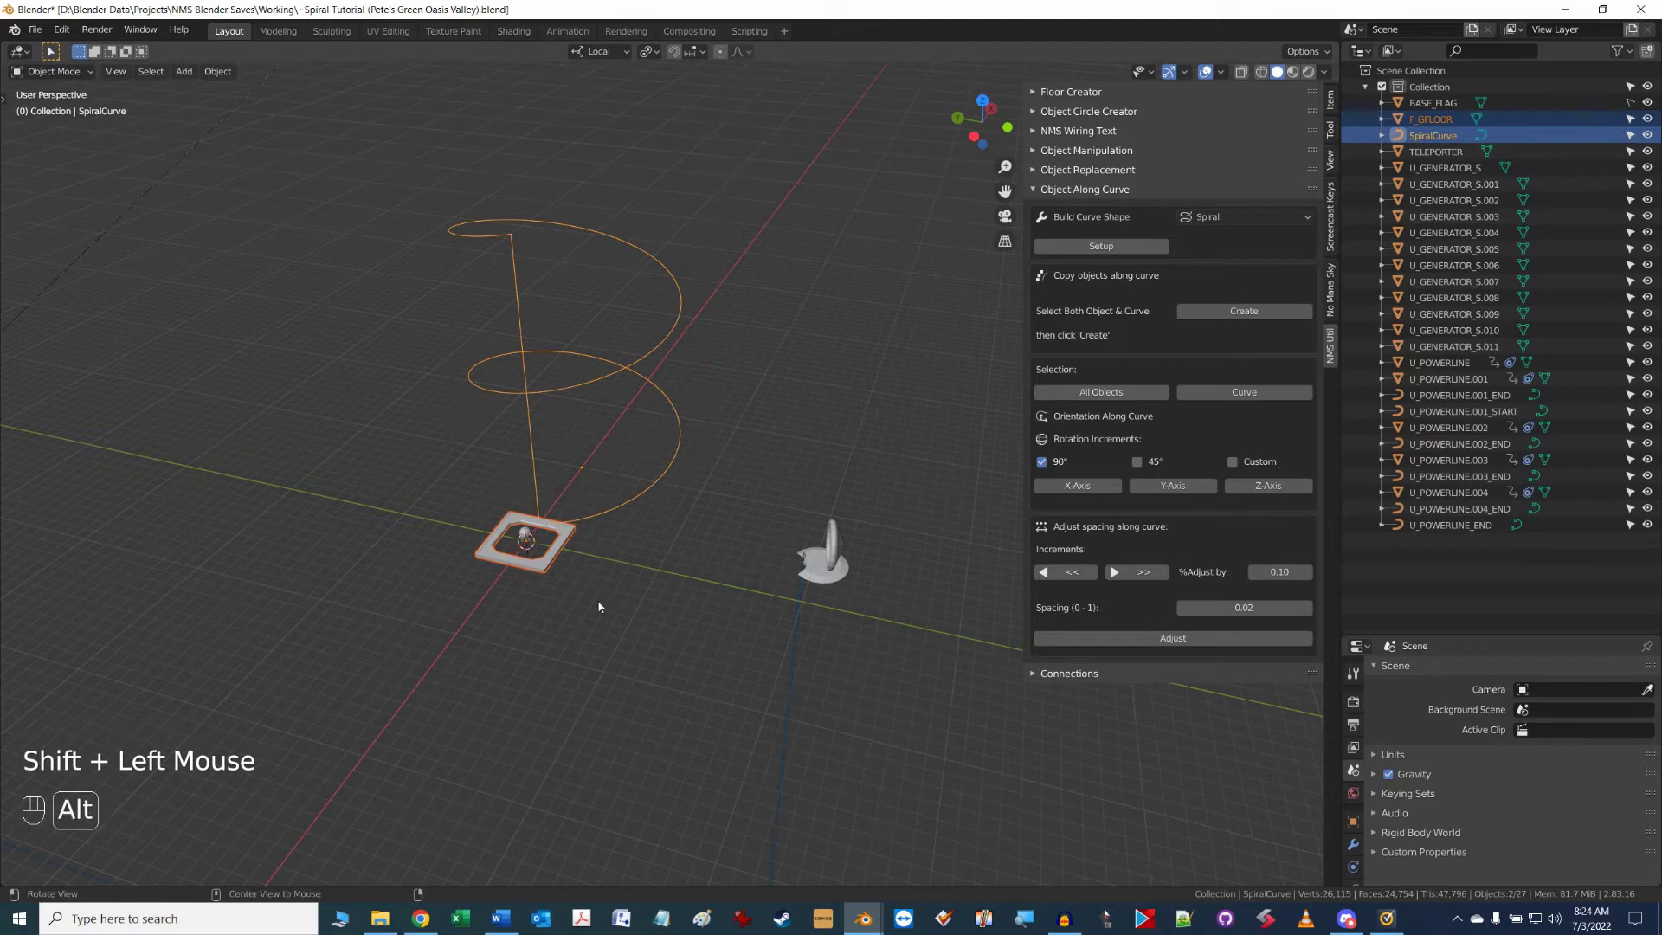
pyautogui.moveTo(599, 607); pyautogui.dragTo(809, 606, button='middle')
pyautogui.scroll(2, 589, 542)
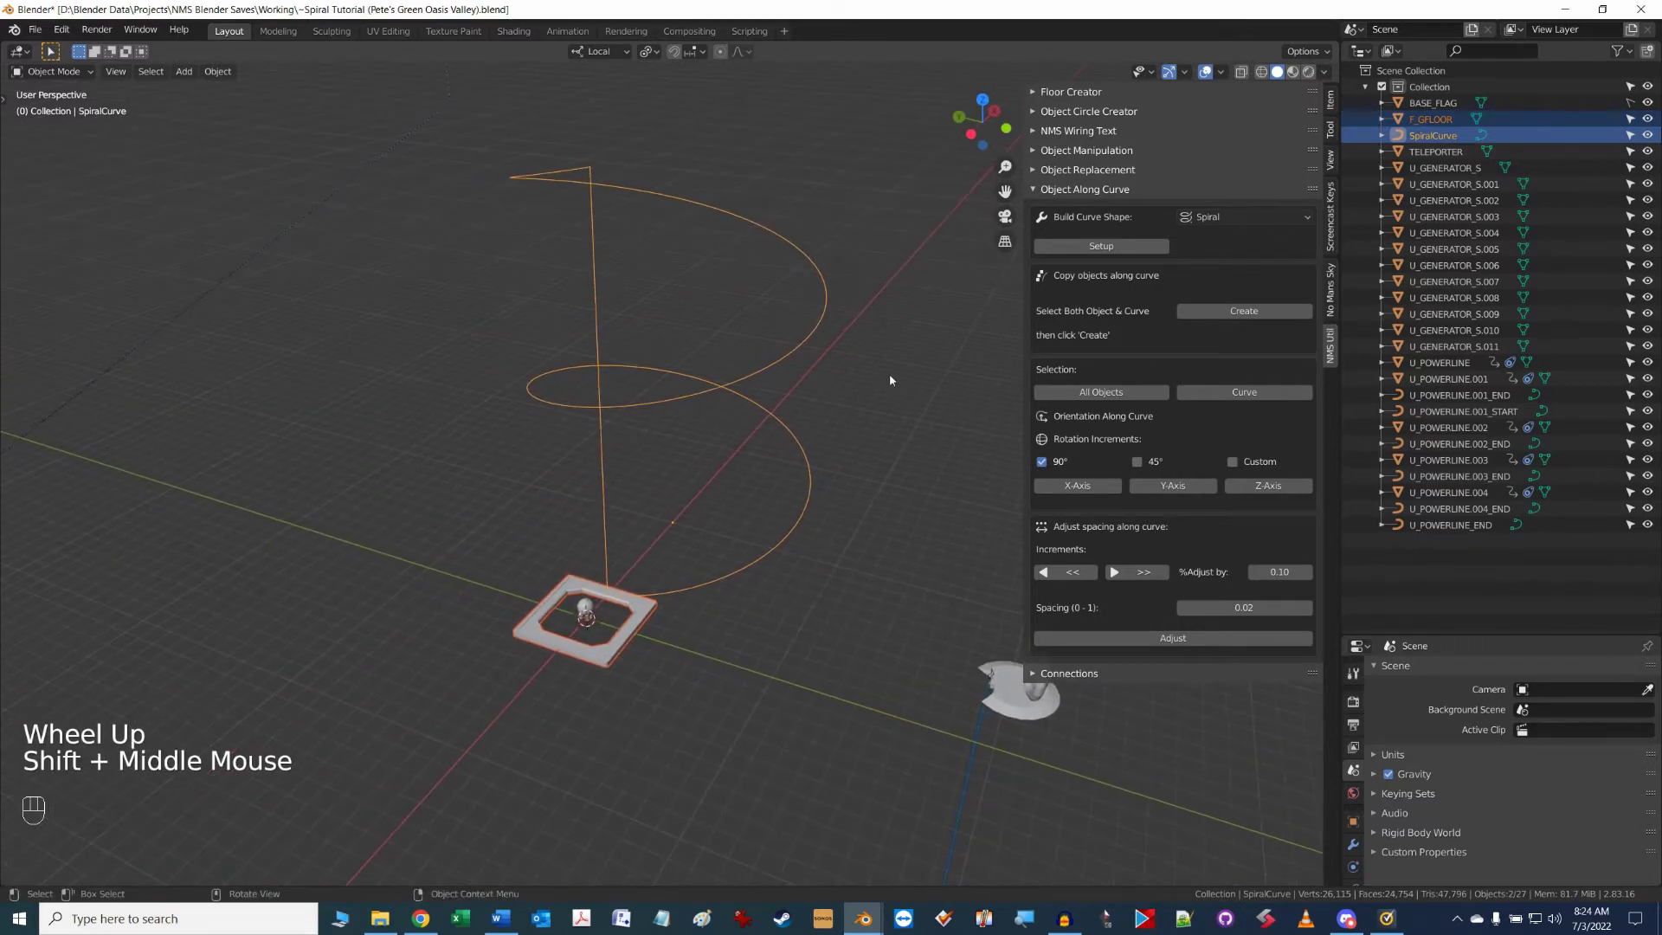
# - Copy the floor panel along the spiral, creating F_GFLOOR.001 to F_GFLOOR.024 at 0.04 spacing
pyautogui.click(1252, 312)
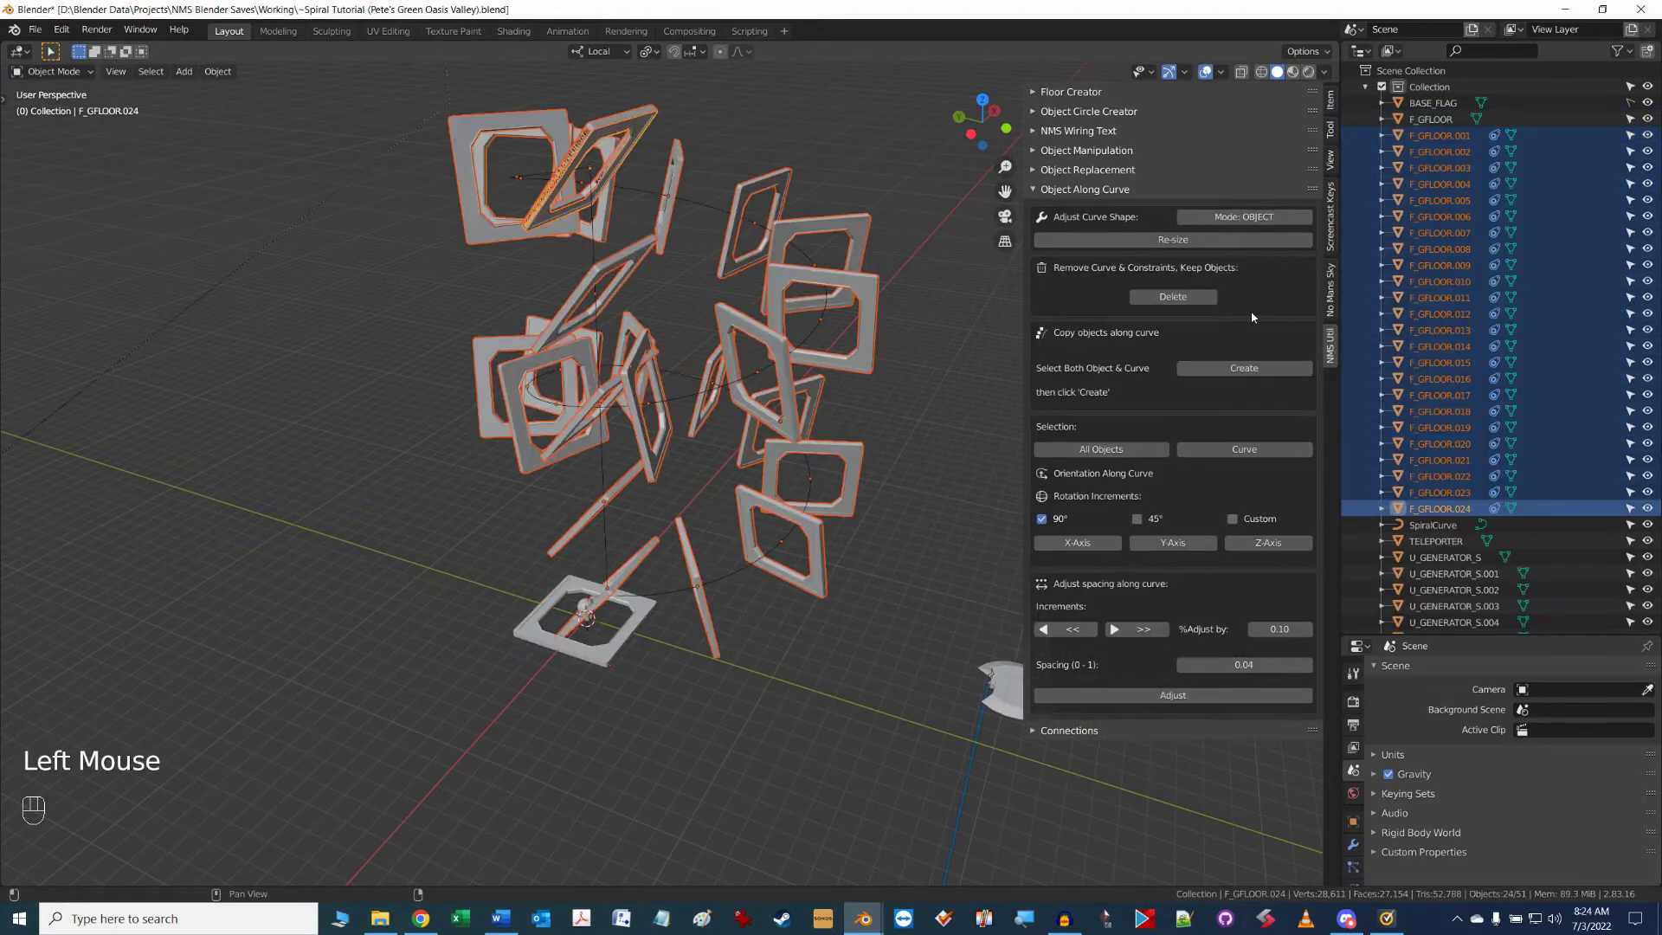
pyautogui.scroll(-3, 942, 394)
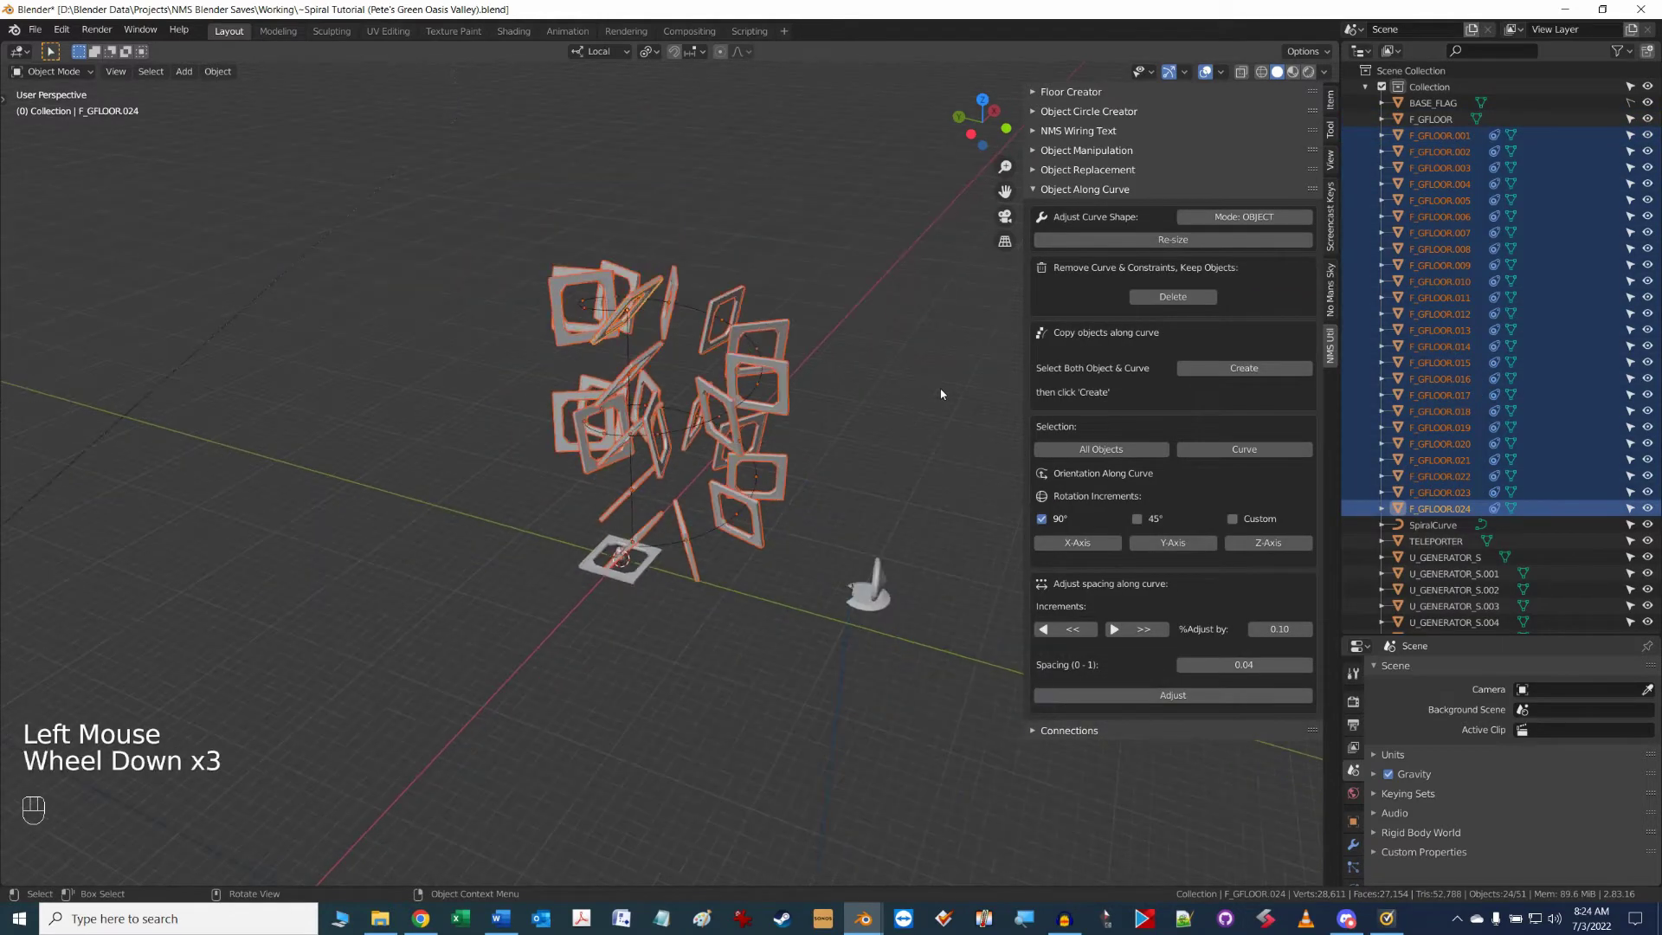
pyautogui.moveTo(931, 405); pyautogui.dragTo(764, 465, button='middle')
pyautogui.scroll(2, 765, 471)
pyautogui.scroll(-1, 765, 471)
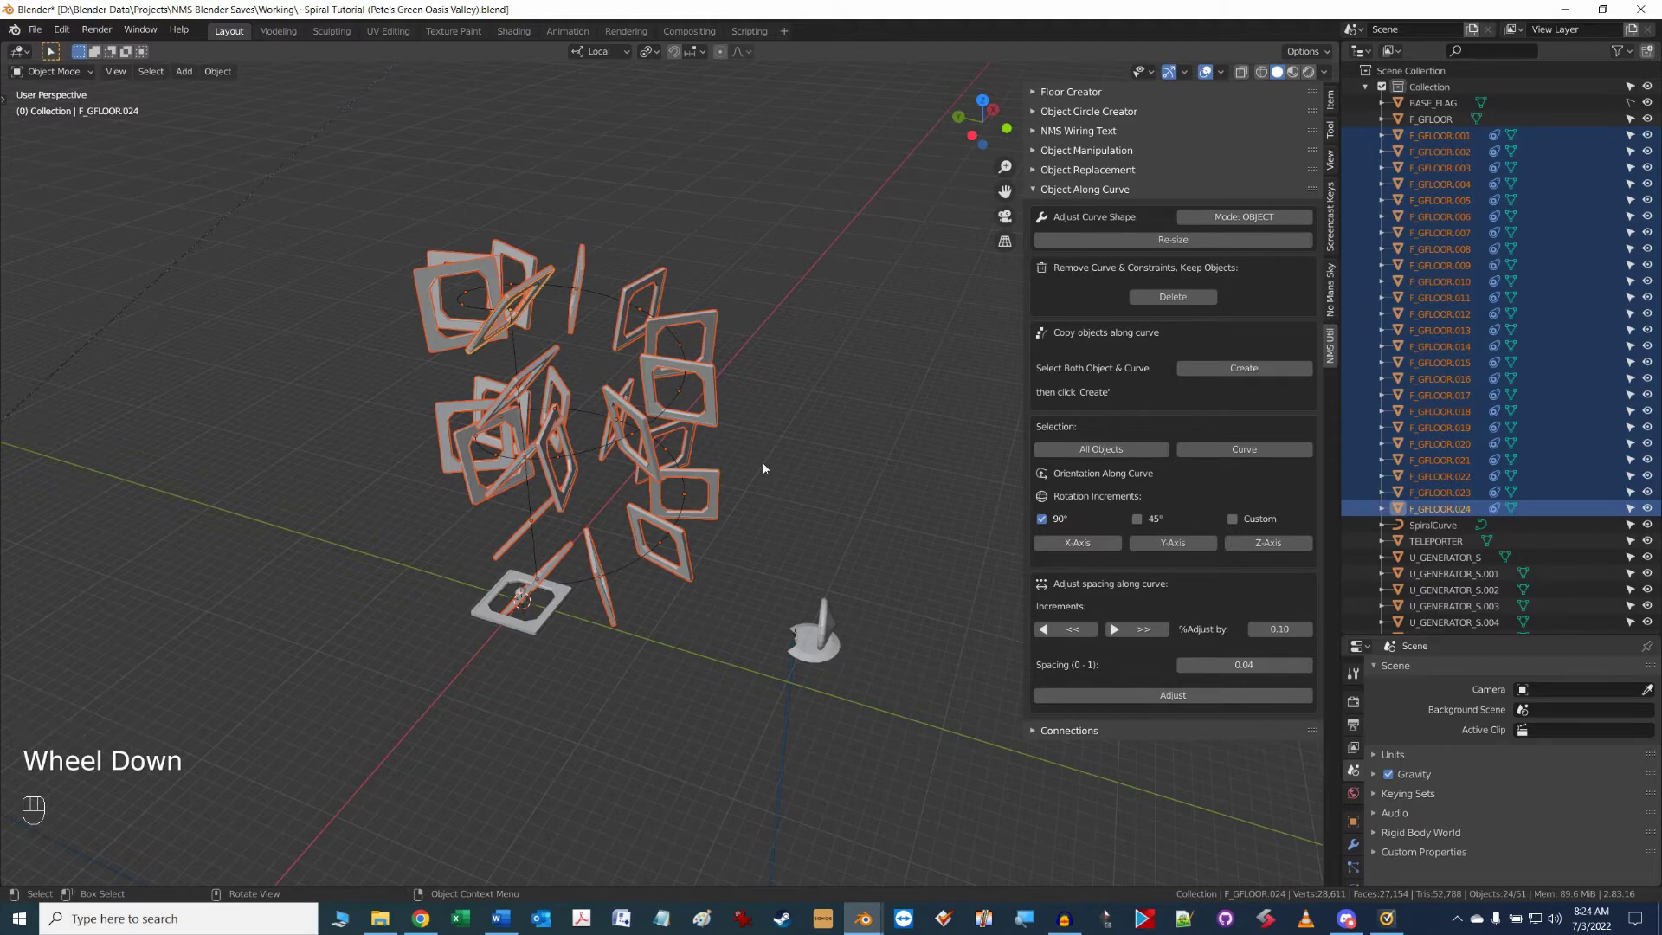
pyautogui.keyDown('alt'); pyautogui.moveTo(762, 463); pyautogui.dragTo(837, 427, button='middle'); pyautogui.keyUp('alt')
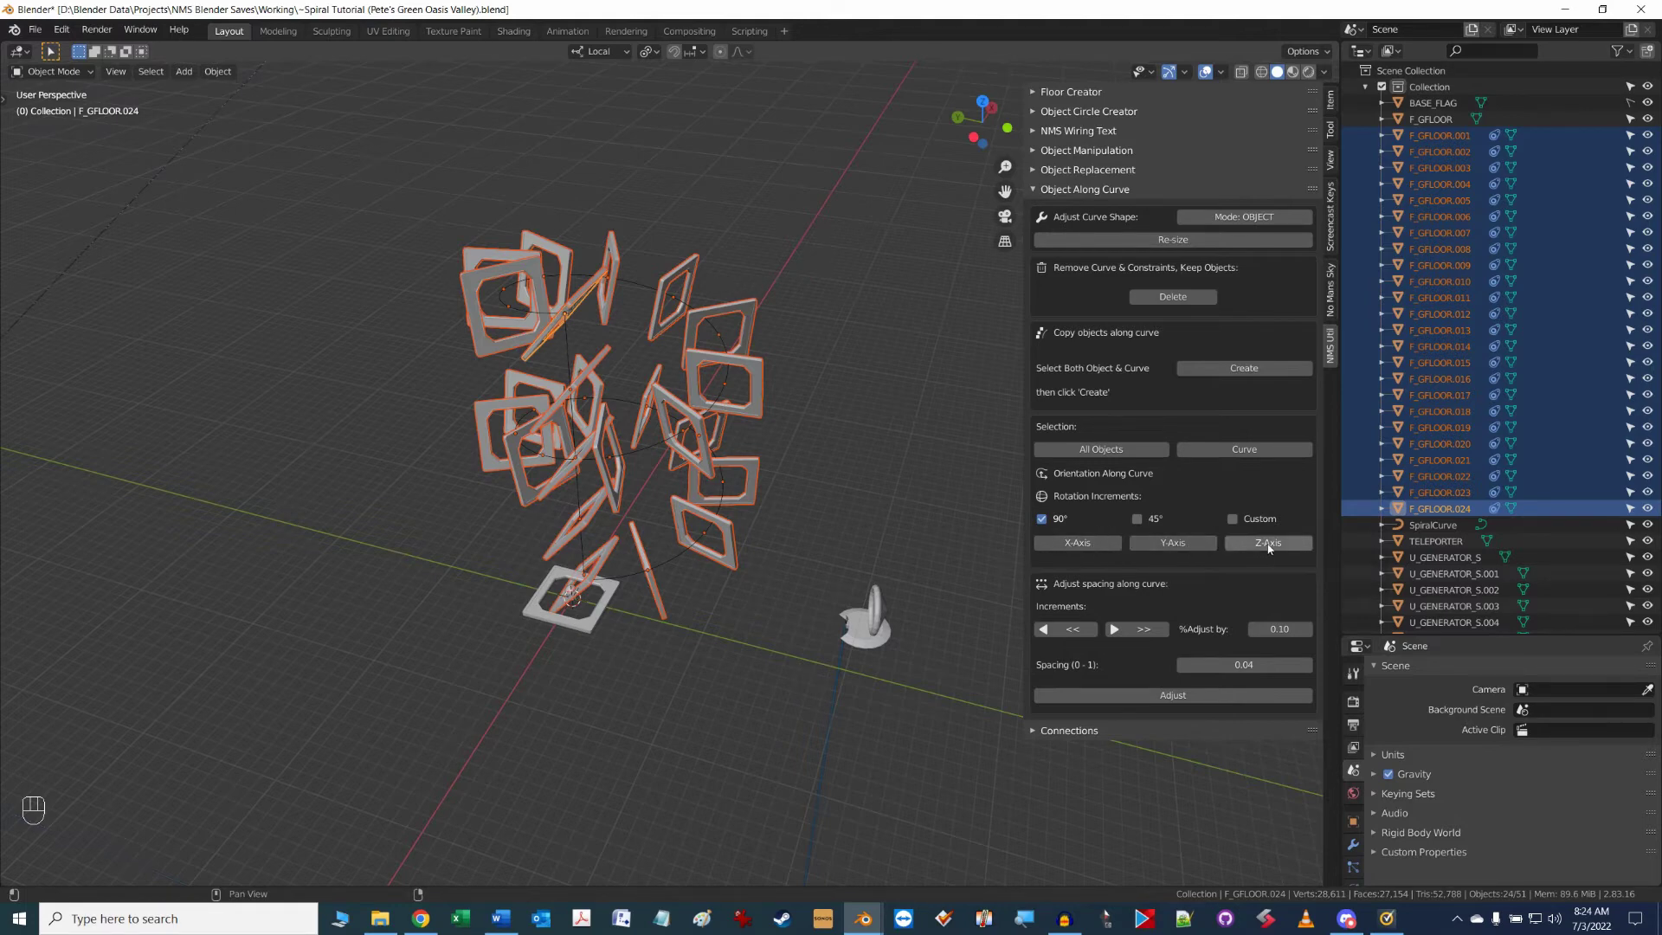
# - Adjust the copies' X, Y and Z rotations until the panels lie flat along the spiral
pyautogui.click(1078, 543)
pyautogui.click(1078, 543)
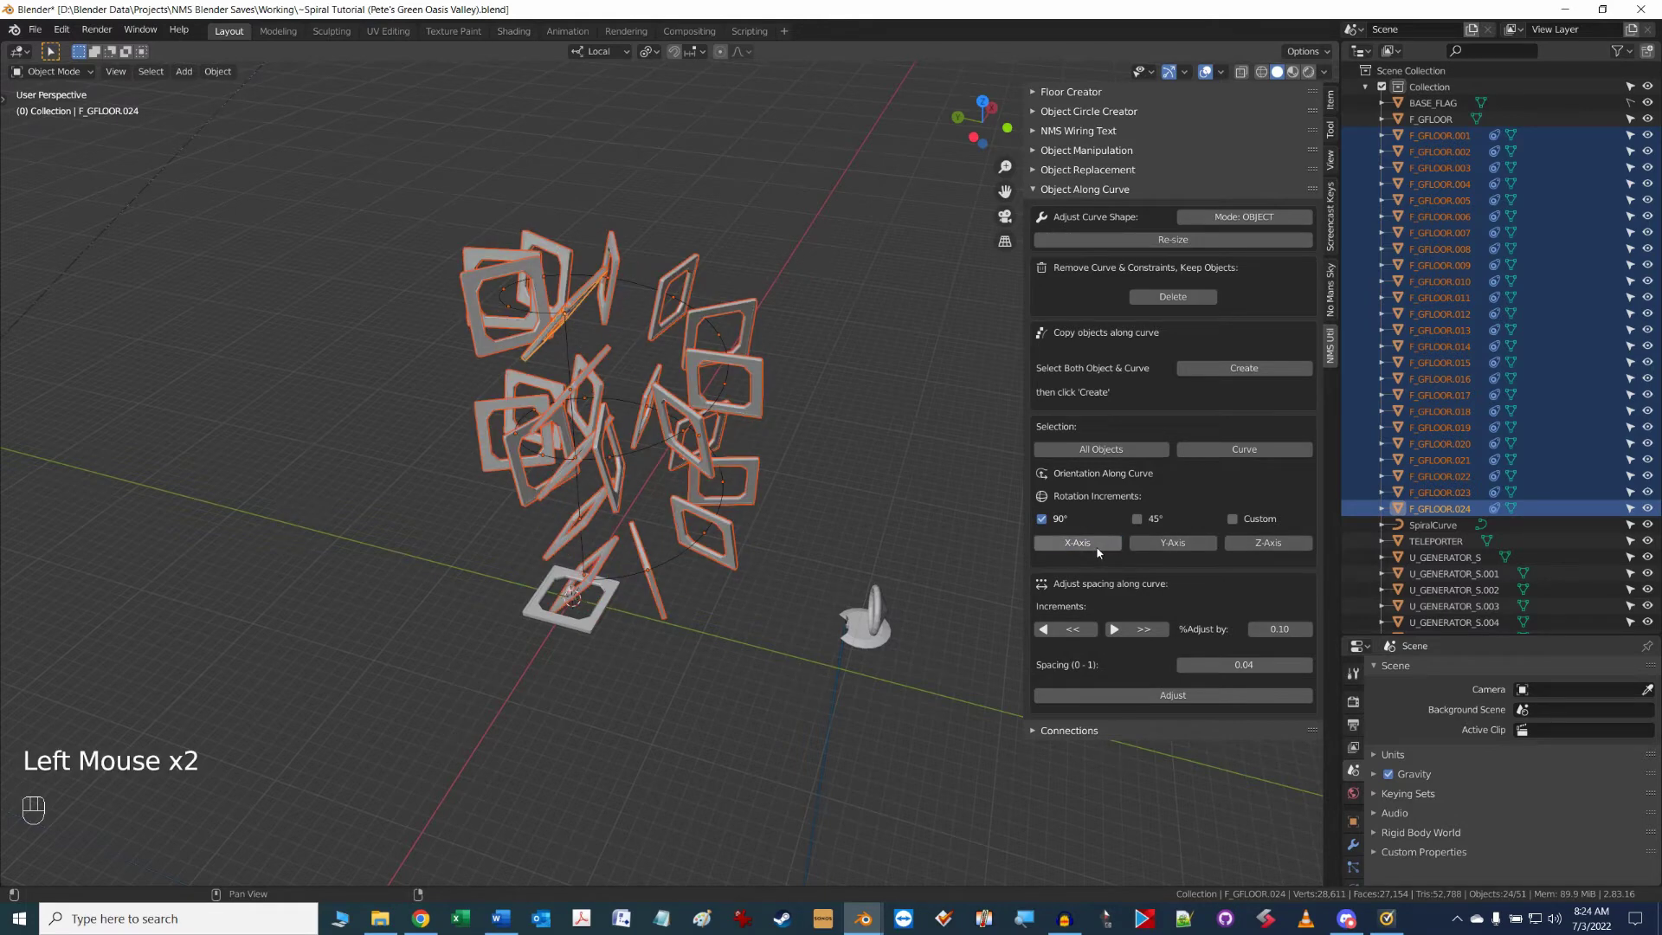
pyautogui.click(1185, 549)
pyautogui.click(1185, 549)
pyautogui.click(1269, 544)
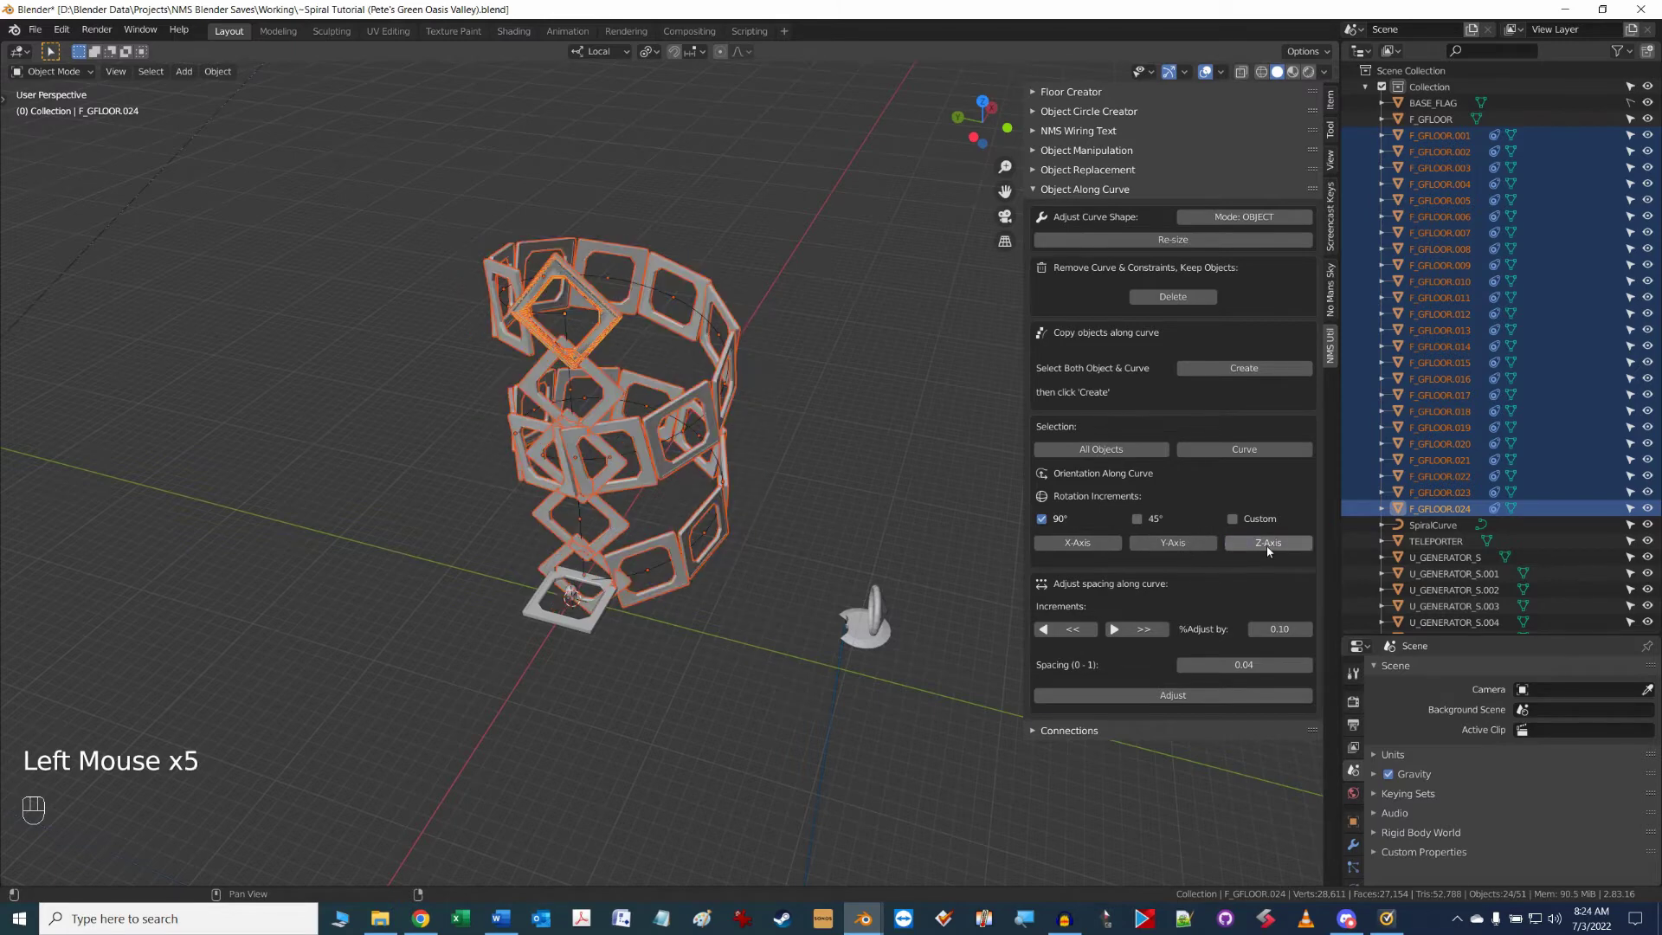
pyautogui.click(1268, 544)
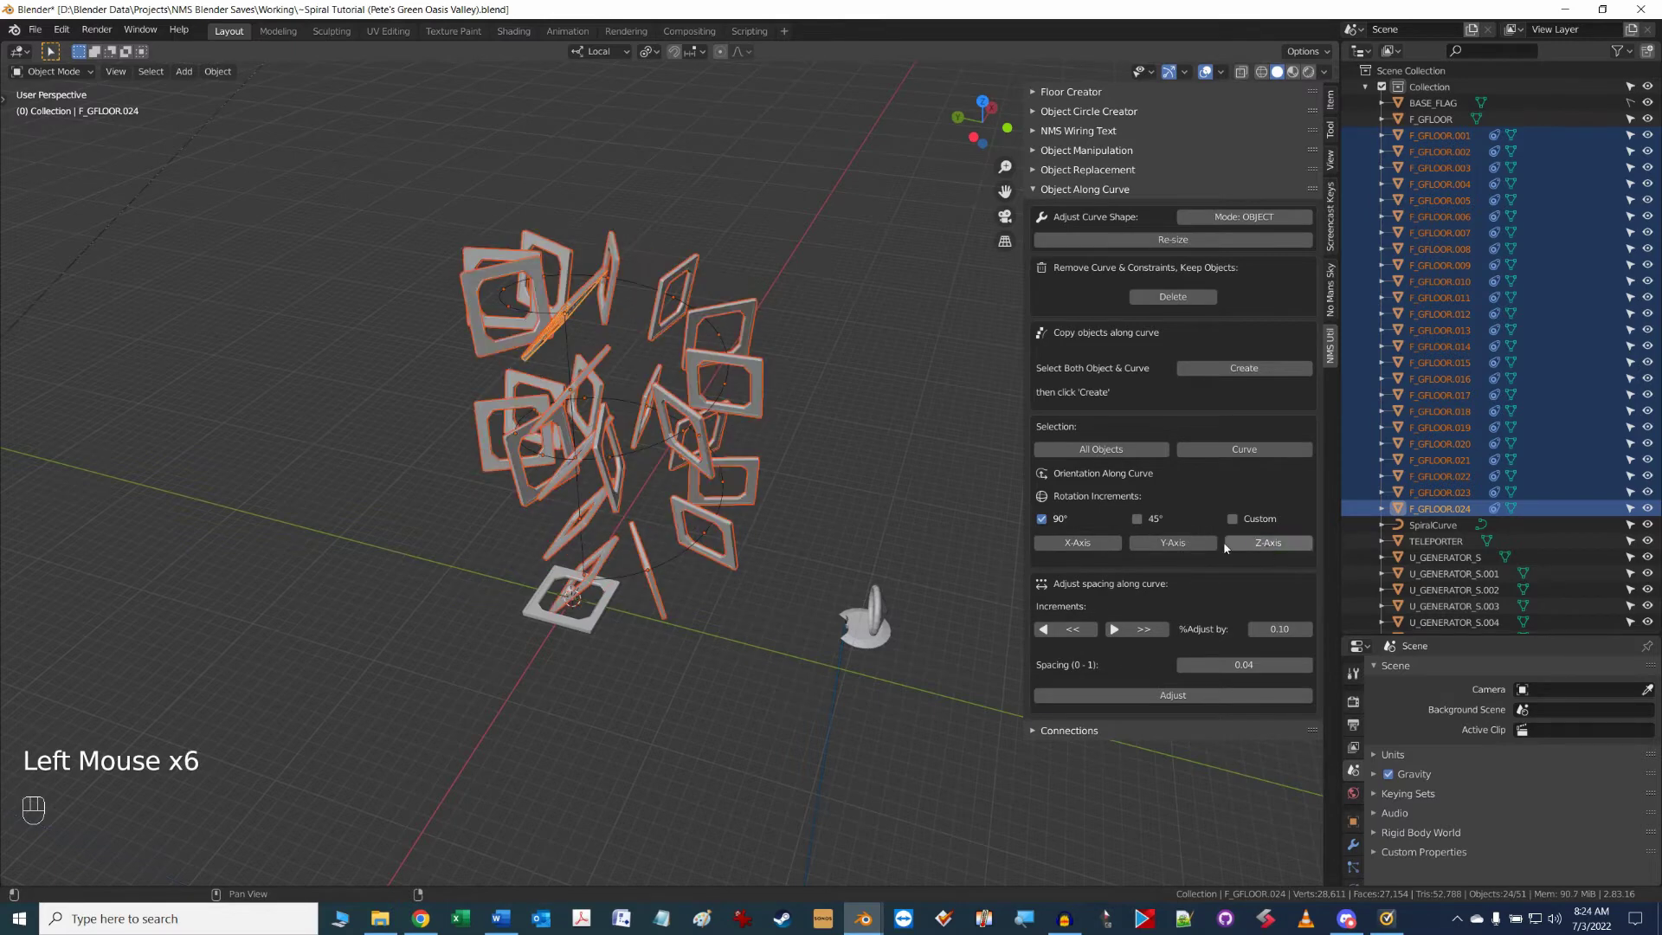
pyautogui.click(1076, 543)
pyautogui.scroll(3, 801, 483)
pyautogui.scroll(-1, 801, 482)
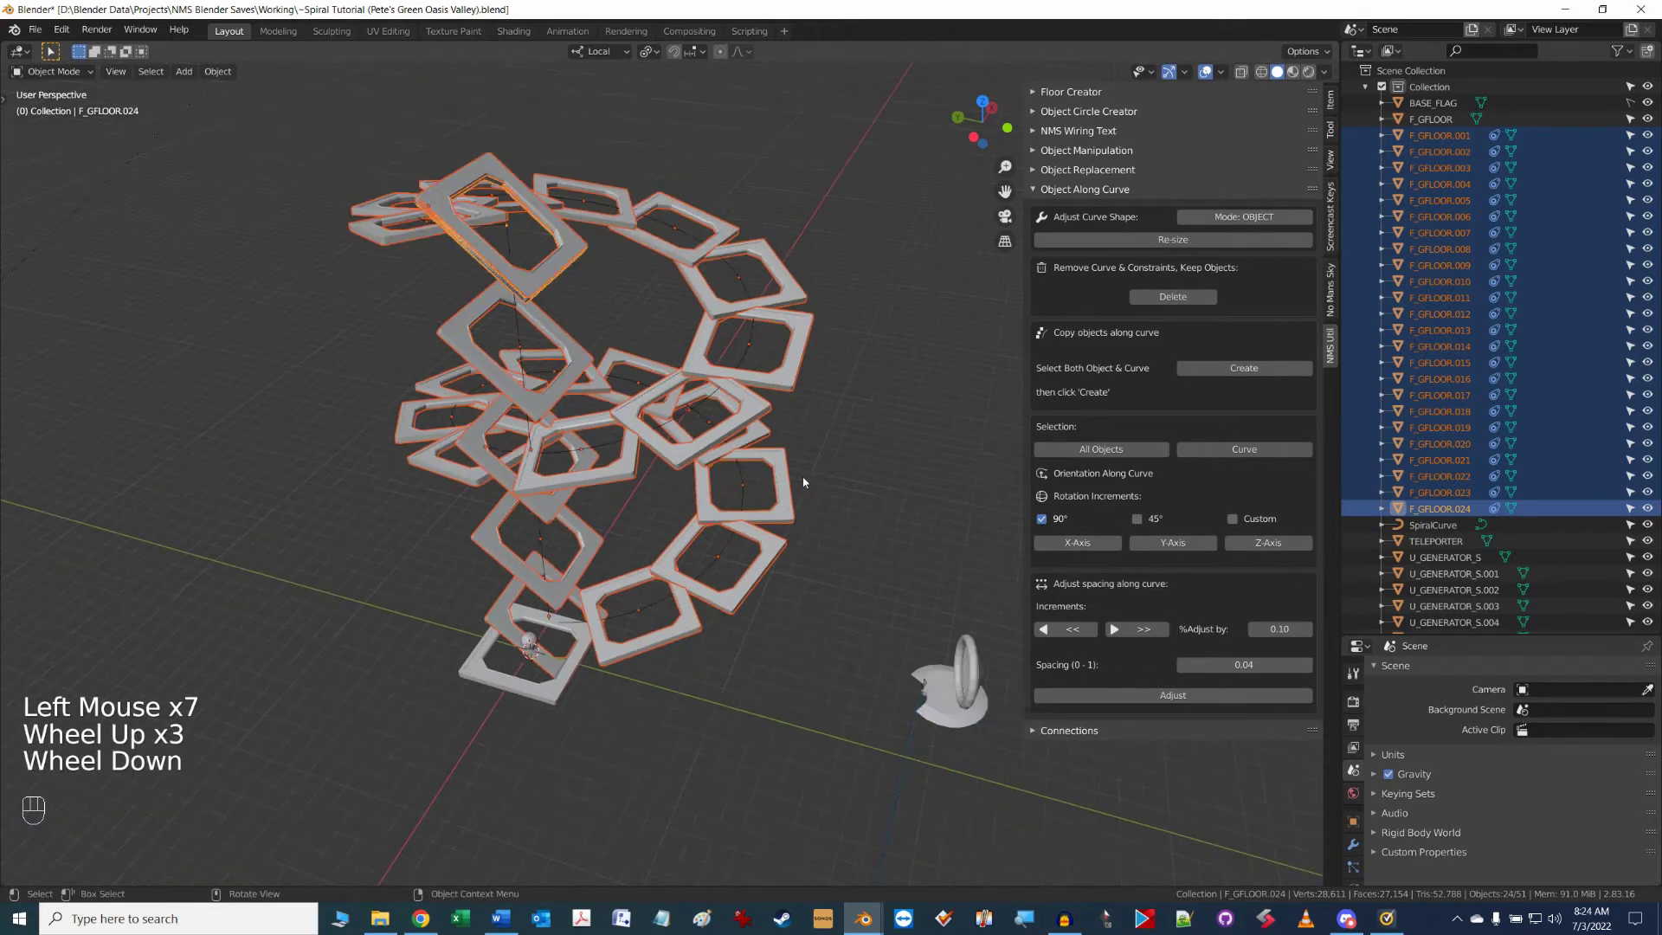
pyautogui.moveTo(800, 482)
pyautogui.keyDown('alt'); pyautogui.mouseDown(button='middle')
pyautogui.moveTo(679, 447)
pyautogui.moveTo(875, 465)
pyautogui.moveTo(762, 500)
pyautogui.moveTo(880, 510)
pyautogui.moveTo(824, 490)
pyautogui.mouseUp(button='middle'); pyautogui.keyUp('alt')
pyautogui.scroll(-1, 762, 500)
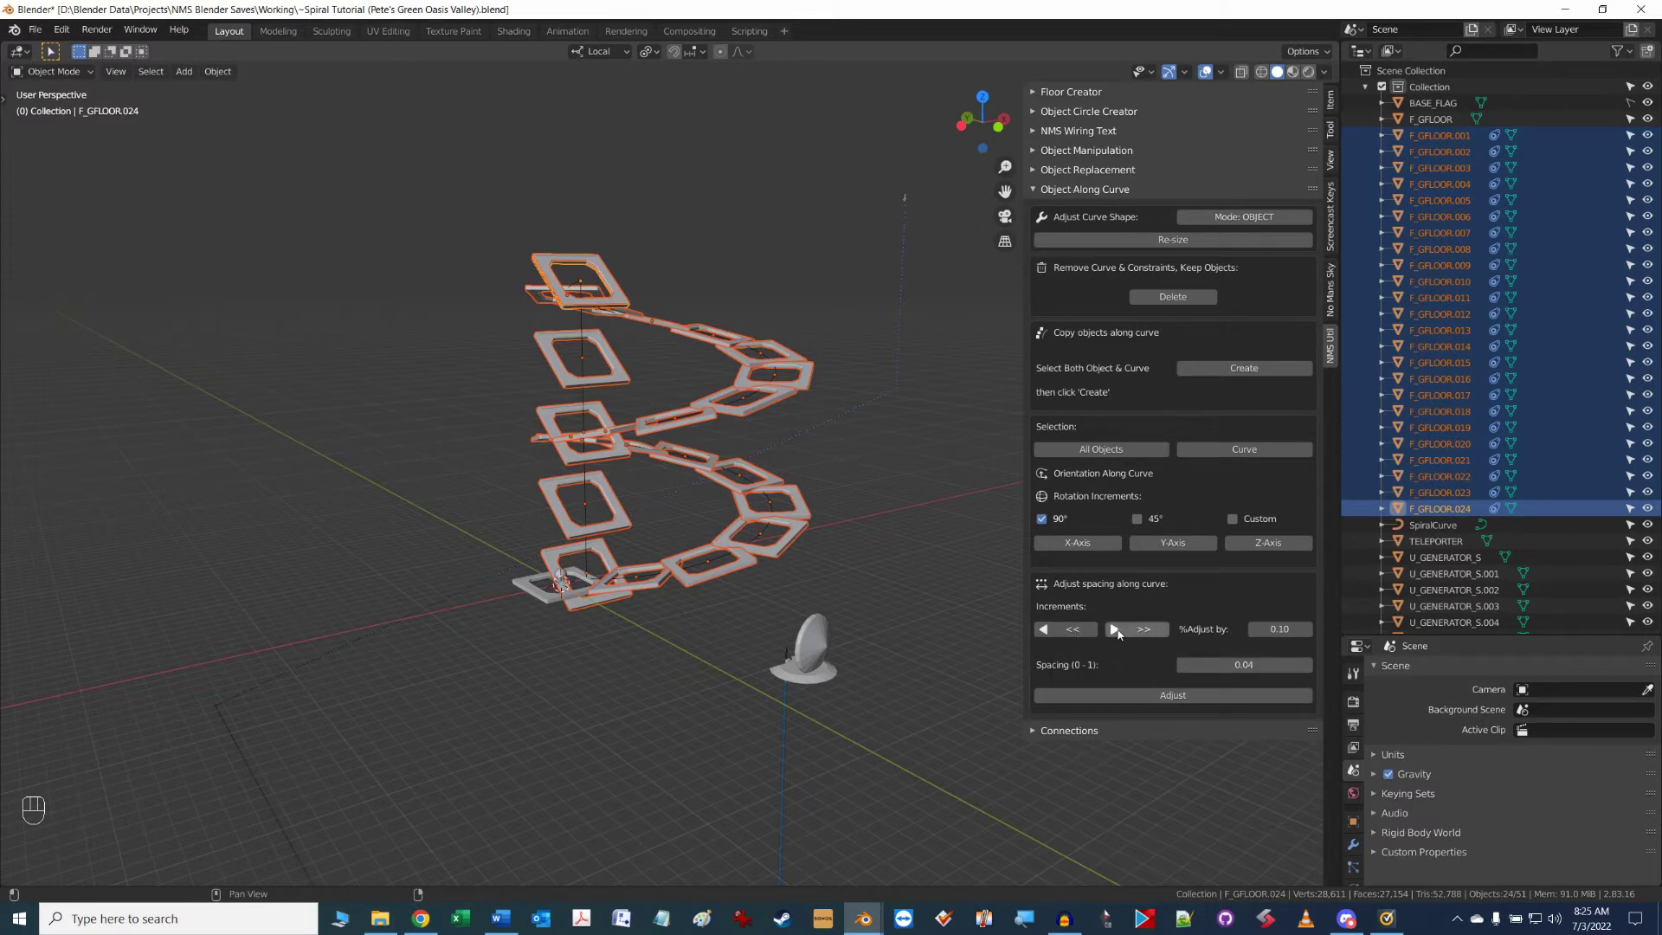
# - Tighten the spacing to 0.03, filling the spiral with thirty panels F_GFLOOR.001–.030
pyautogui.click(1081, 635)
pyautogui.click(1080, 636)
pyautogui.click(1080, 635)
pyautogui.click(1080, 635)
pyautogui.click(1080, 636)
pyautogui.click(1080, 635)
pyautogui.click(1080, 635)
pyautogui.click(1081, 636)
pyautogui.click(1080, 636)
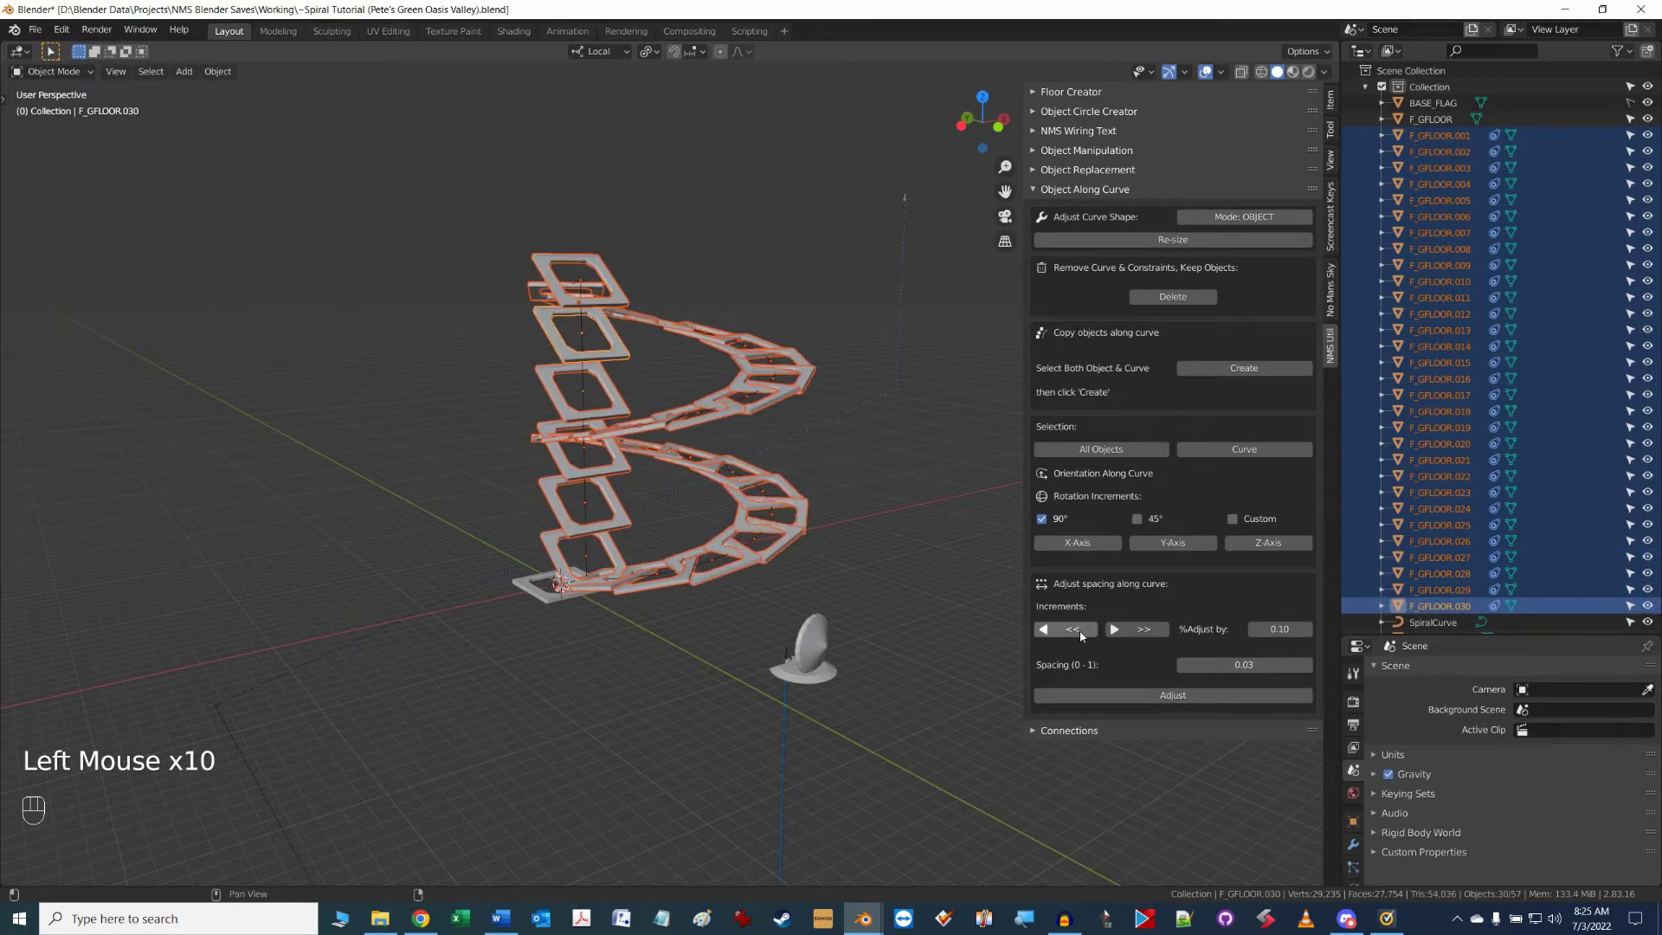
pyautogui.moveTo(903, 536); pyautogui.dragTo(887, 465, button='middle')
pyautogui.scroll(2, 804, 526)
pyautogui.scroll(-2, 824, 500)
pyautogui.click(744, 517)
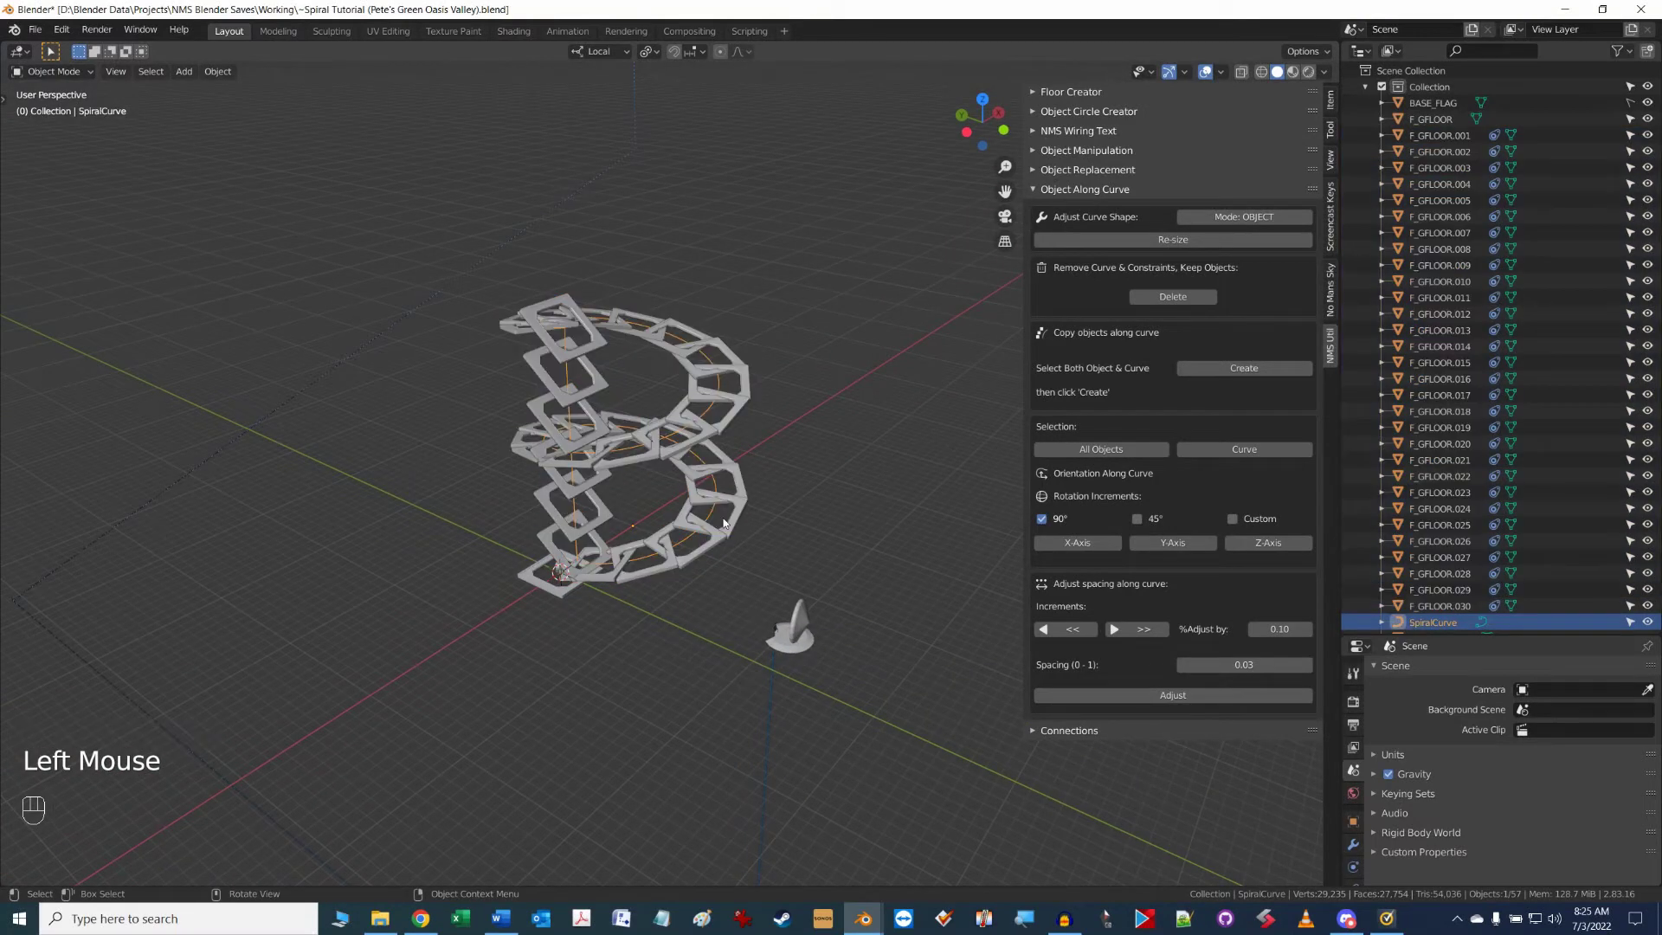
pyautogui.press('g')
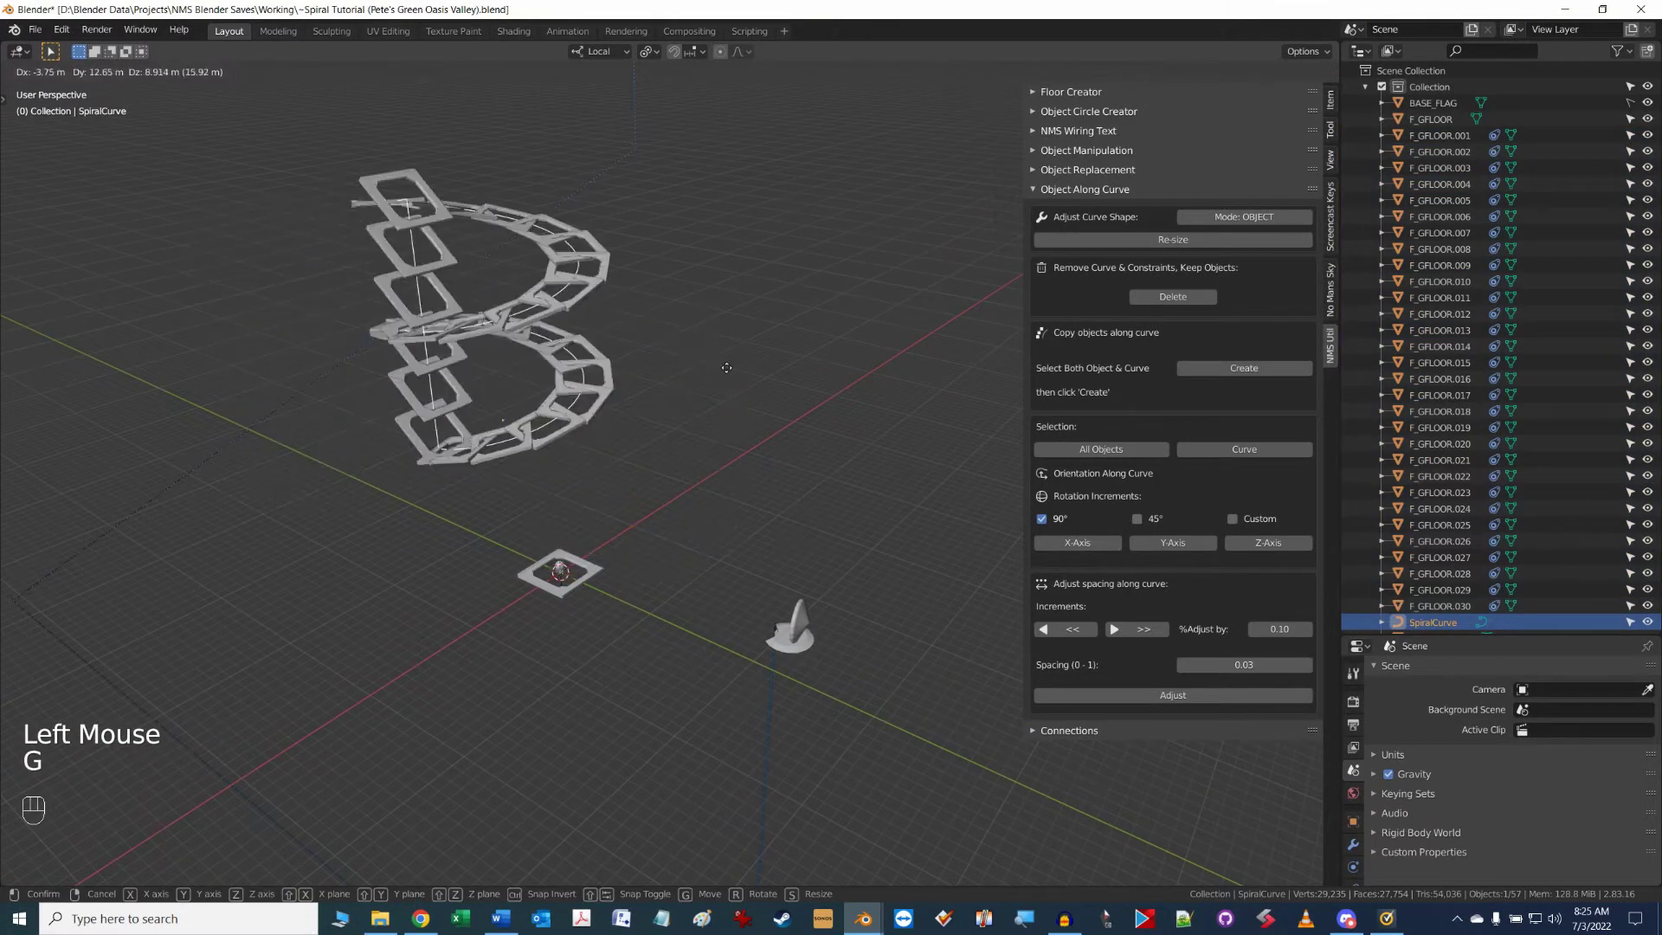
pyautogui.rightClick(816, 400)
pyautogui.press('r')
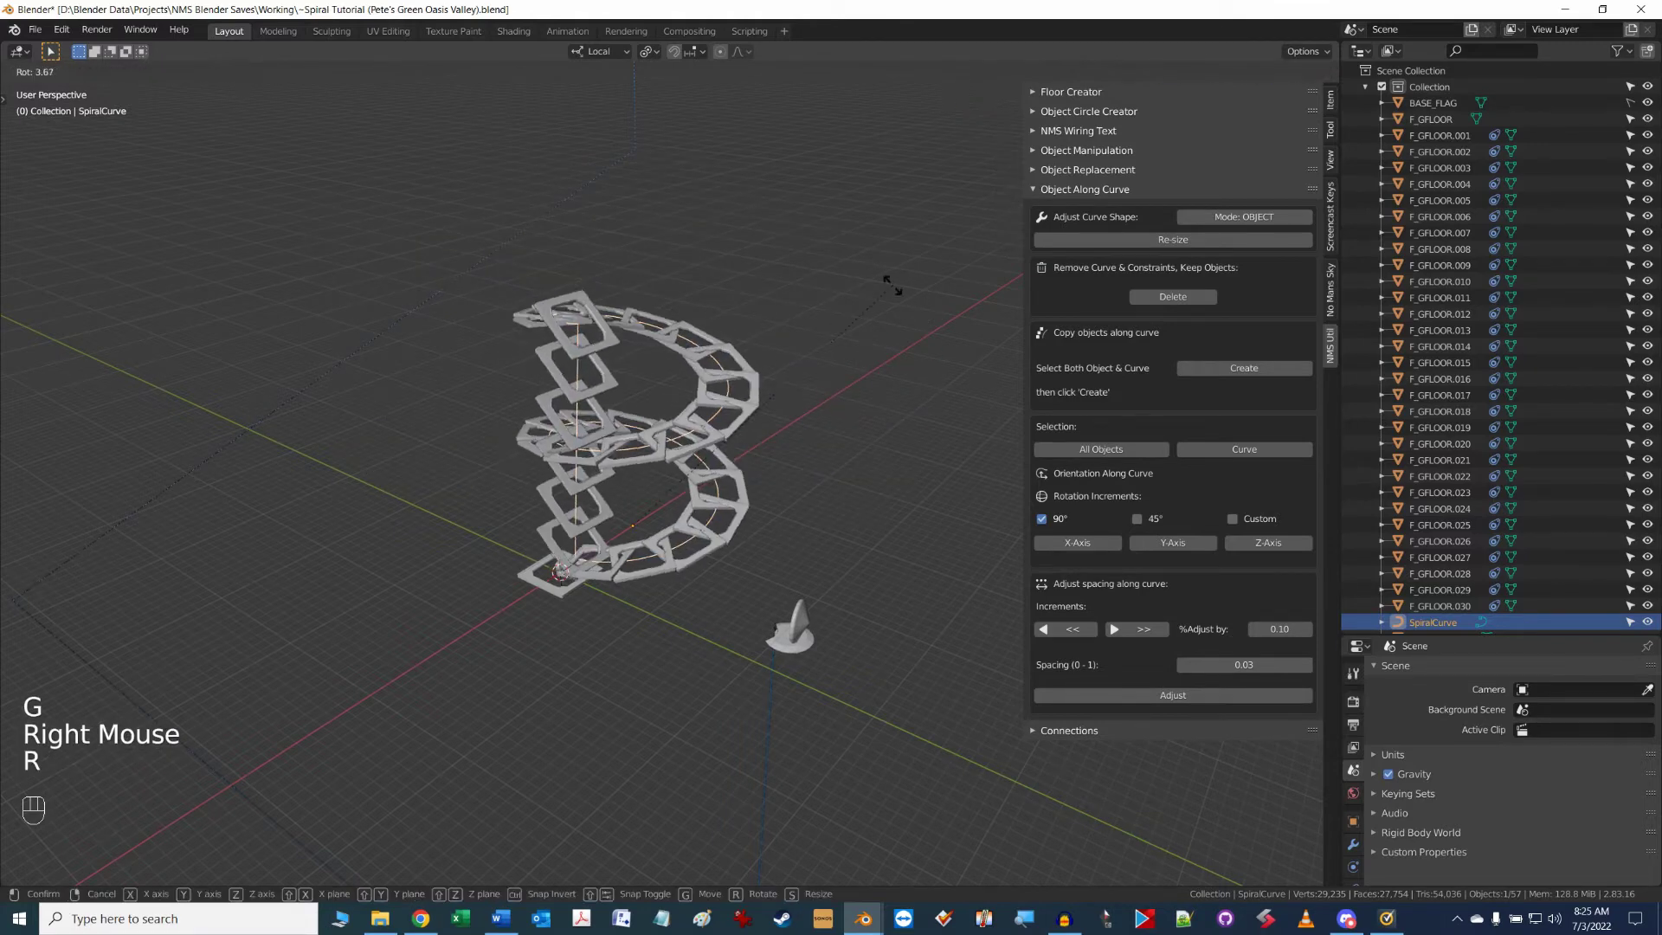
pyautogui.rightClick(728, 397)
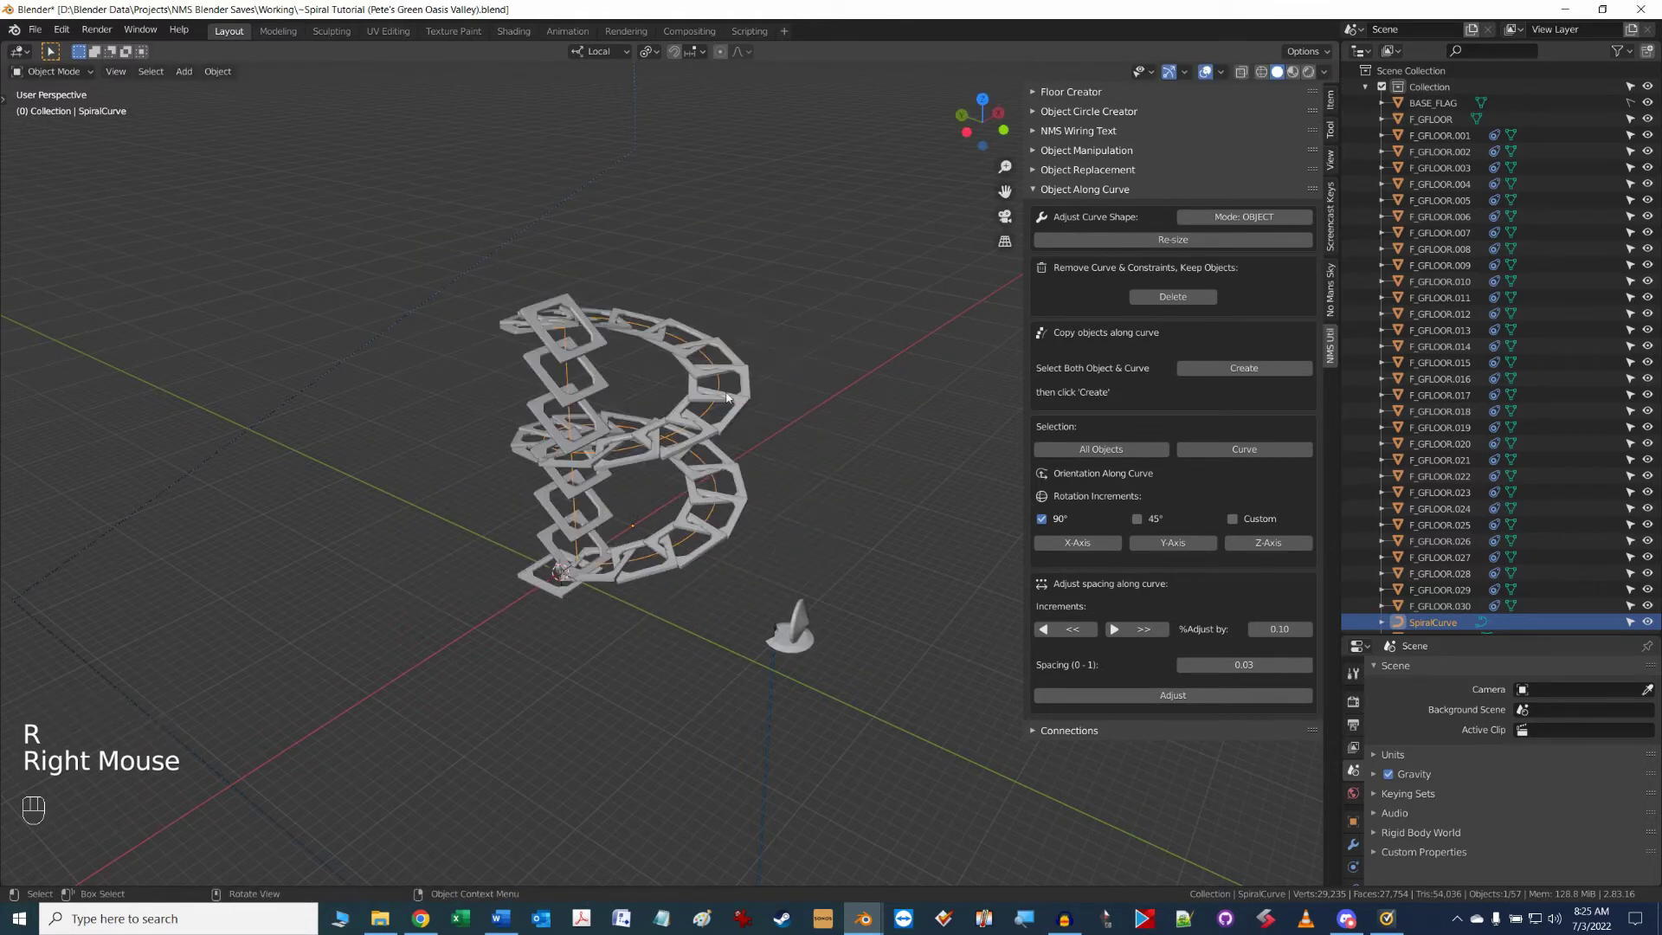
pyautogui.click(730, 420)
pyautogui.keyDown('shift'); pyautogui.click(735, 419); pyautogui.keyUp('shift')
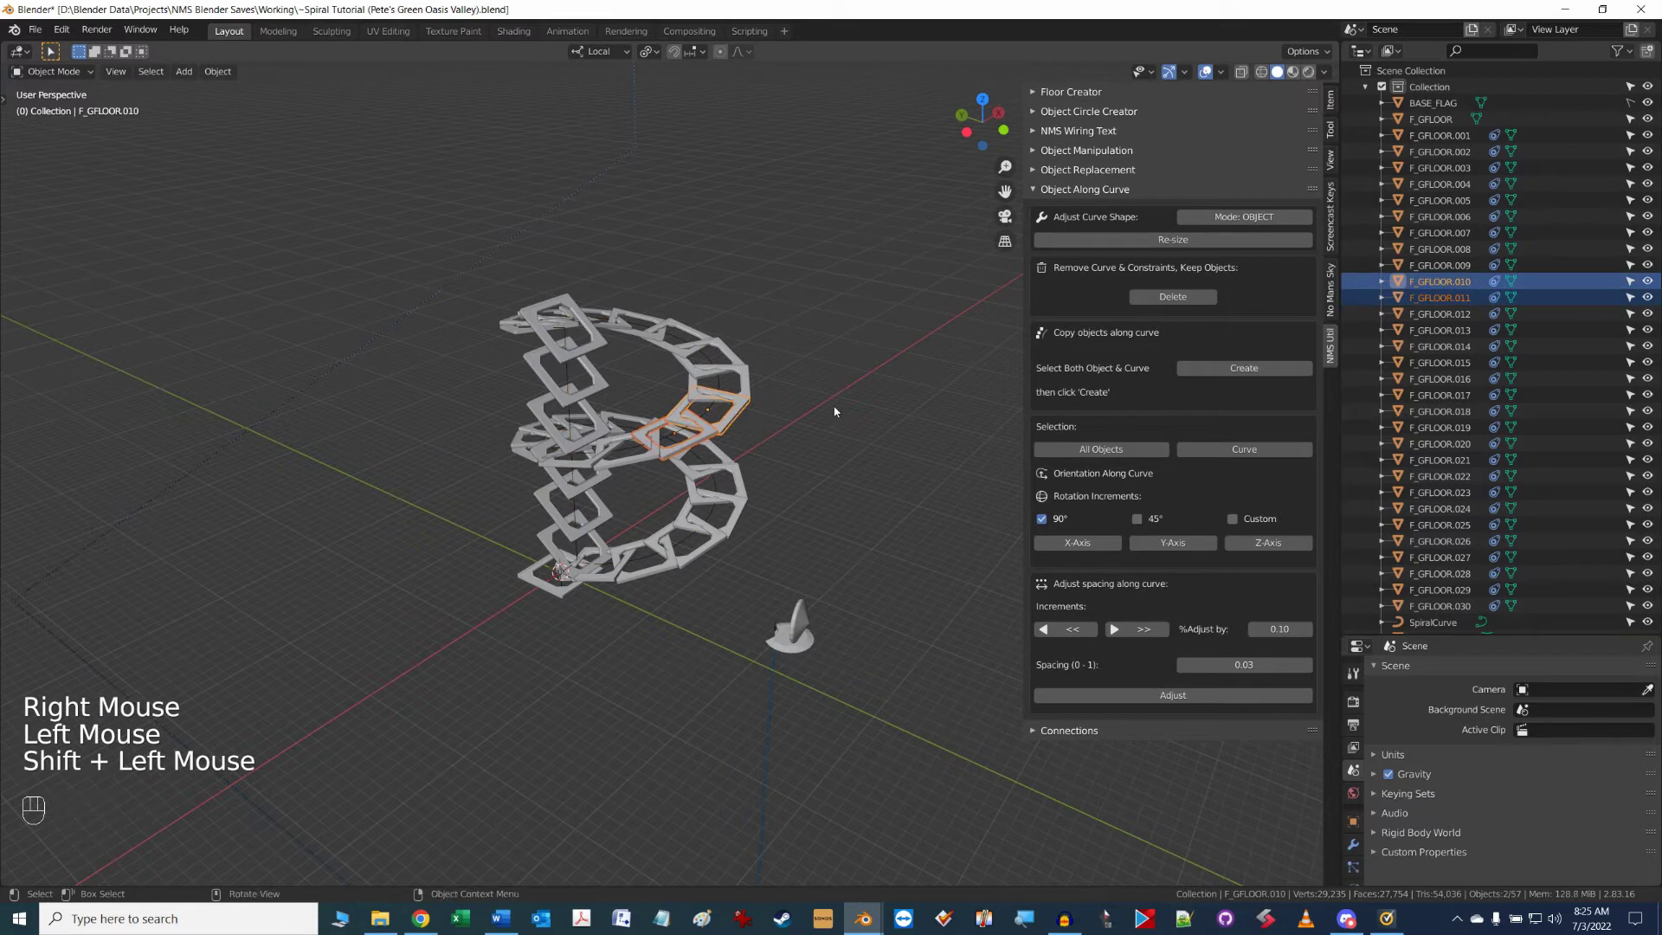
pyautogui.press('g')
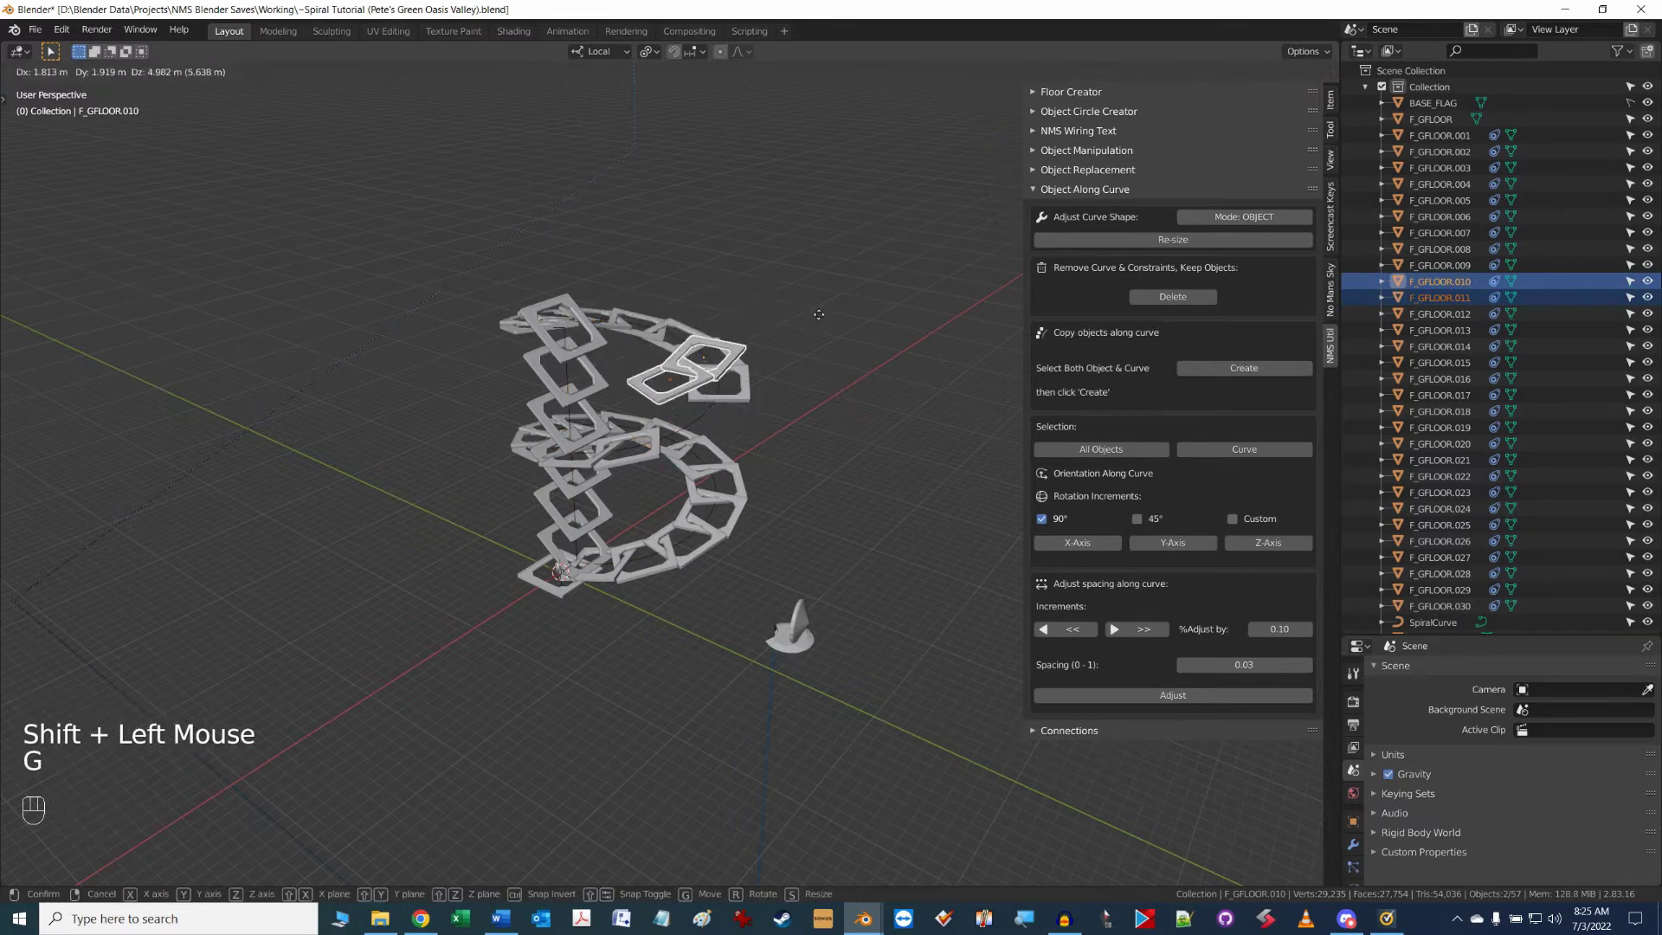
pyautogui.rightClick(771, 305)
pyautogui.click(784, 444)
pyautogui.moveTo(784, 444); pyautogui.dragTo(838, 410, button='middle')
pyautogui.scroll(1, 786, 422)
pyautogui.click(672, 450)
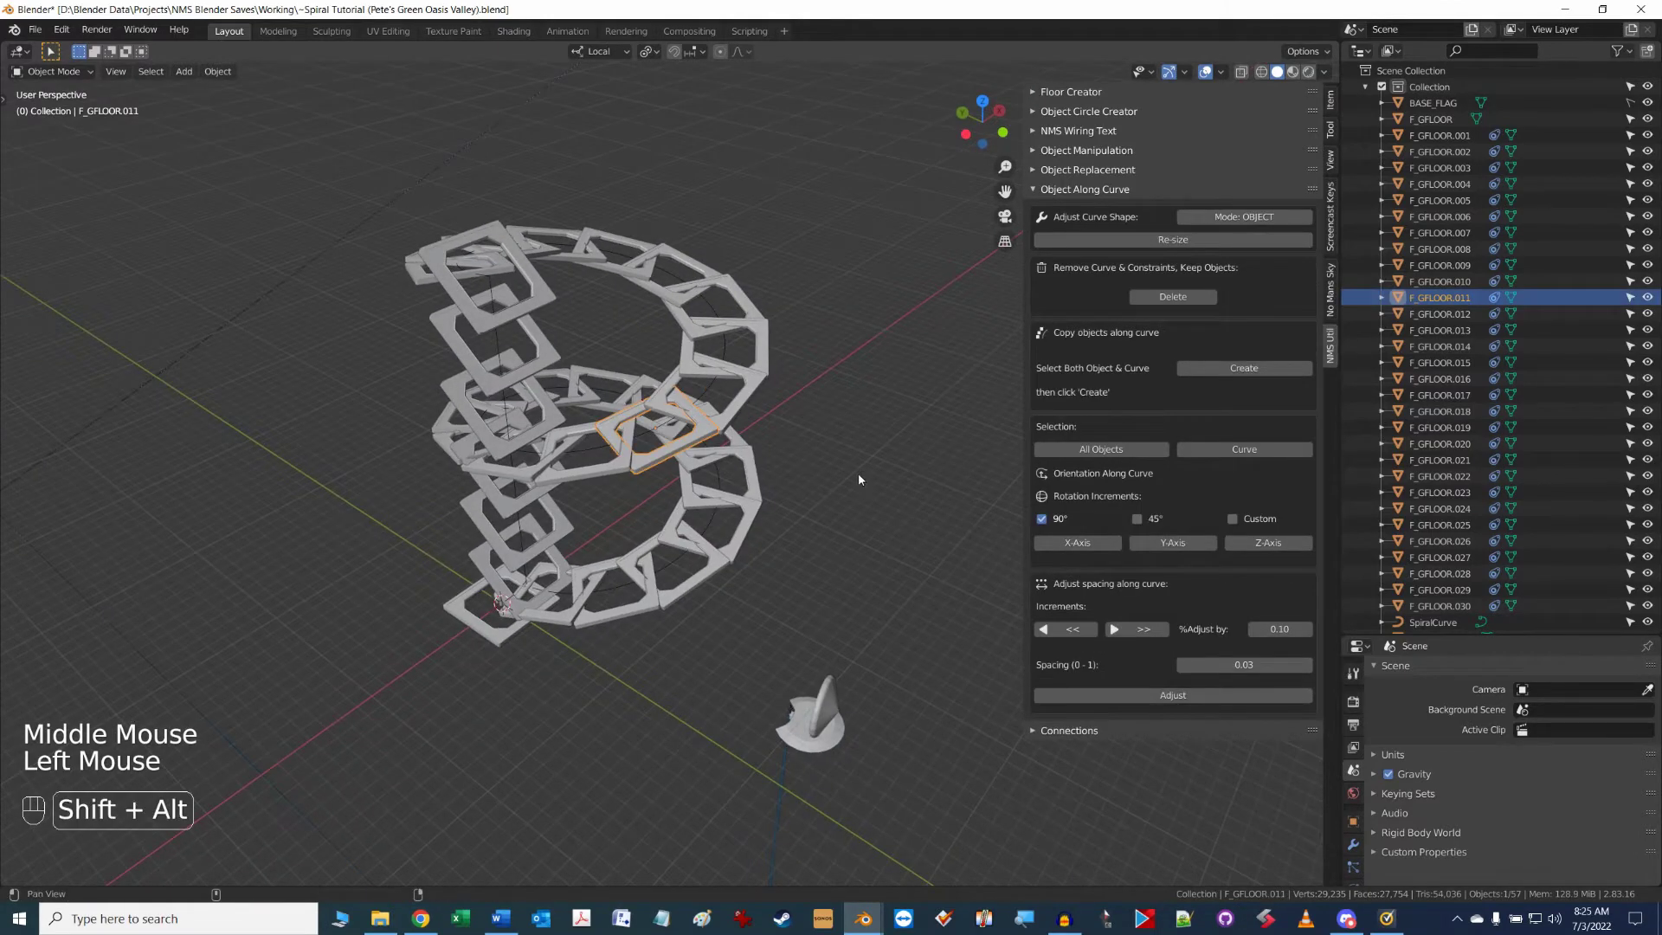
pyautogui.keyDown('alt'); pyautogui.keyDown('shift'); pyautogui.moveTo(859, 473); pyautogui.dragTo(791, 403, button='middle'); pyautogui.keyUp('shift'); pyautogui.keyUp('alt')
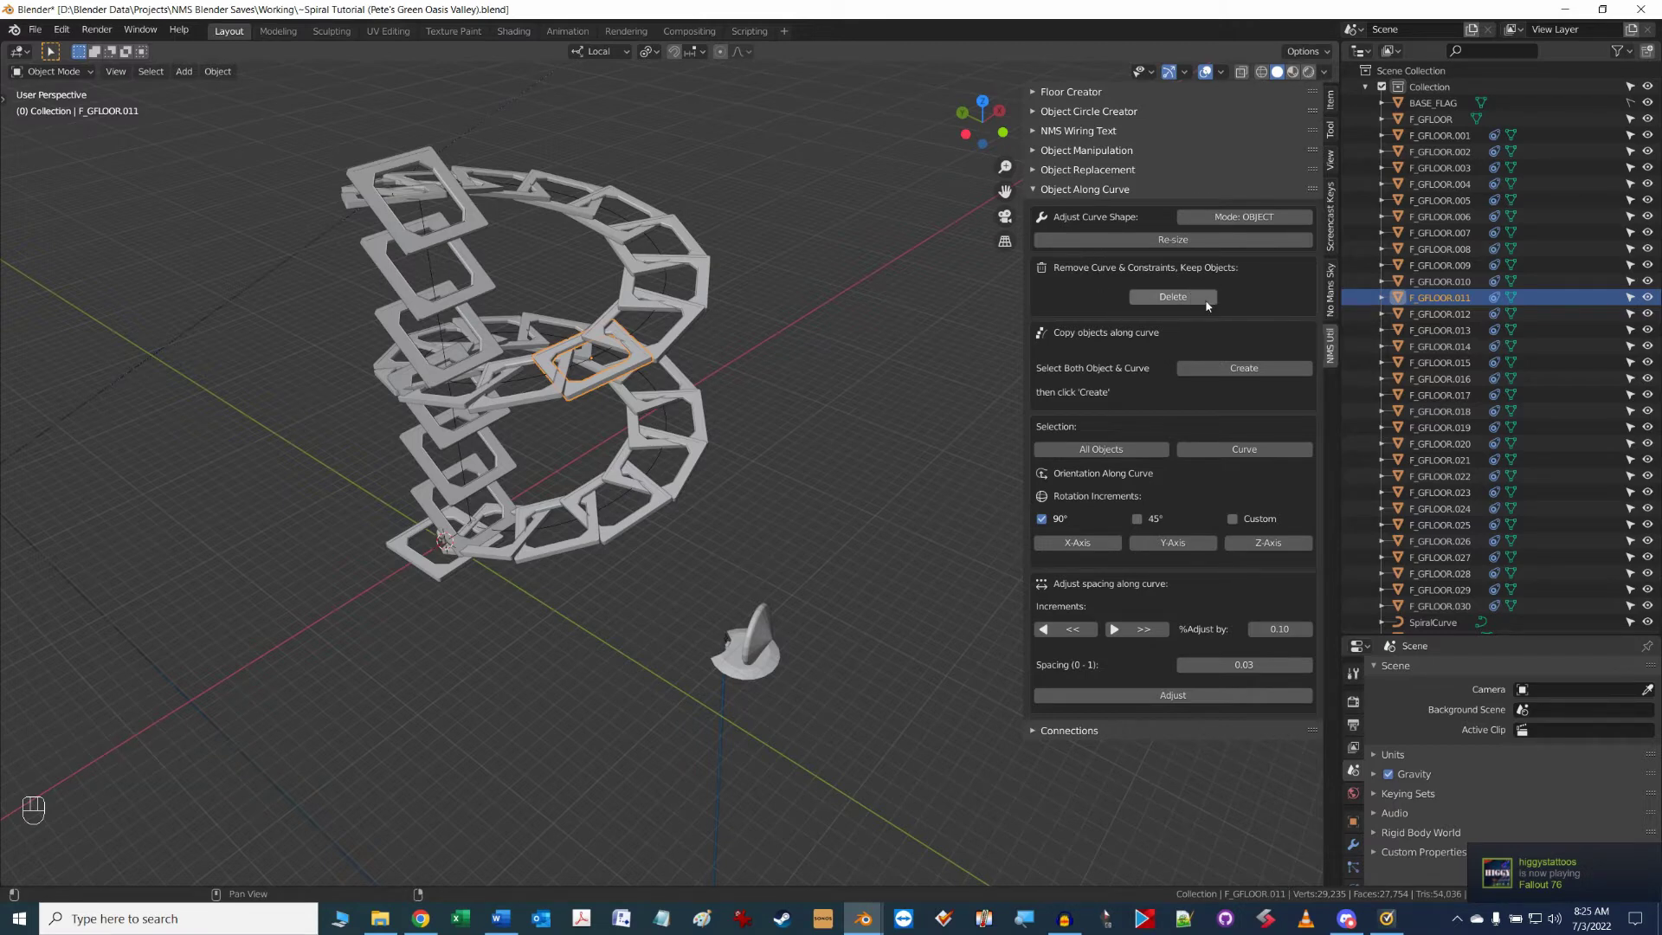
# - Remove the spiral curve, keeping the floor panels, and look around the finished walkway
pyautogui.click(1173, 297)
pyautogui.scroll(-2, 928, 329)
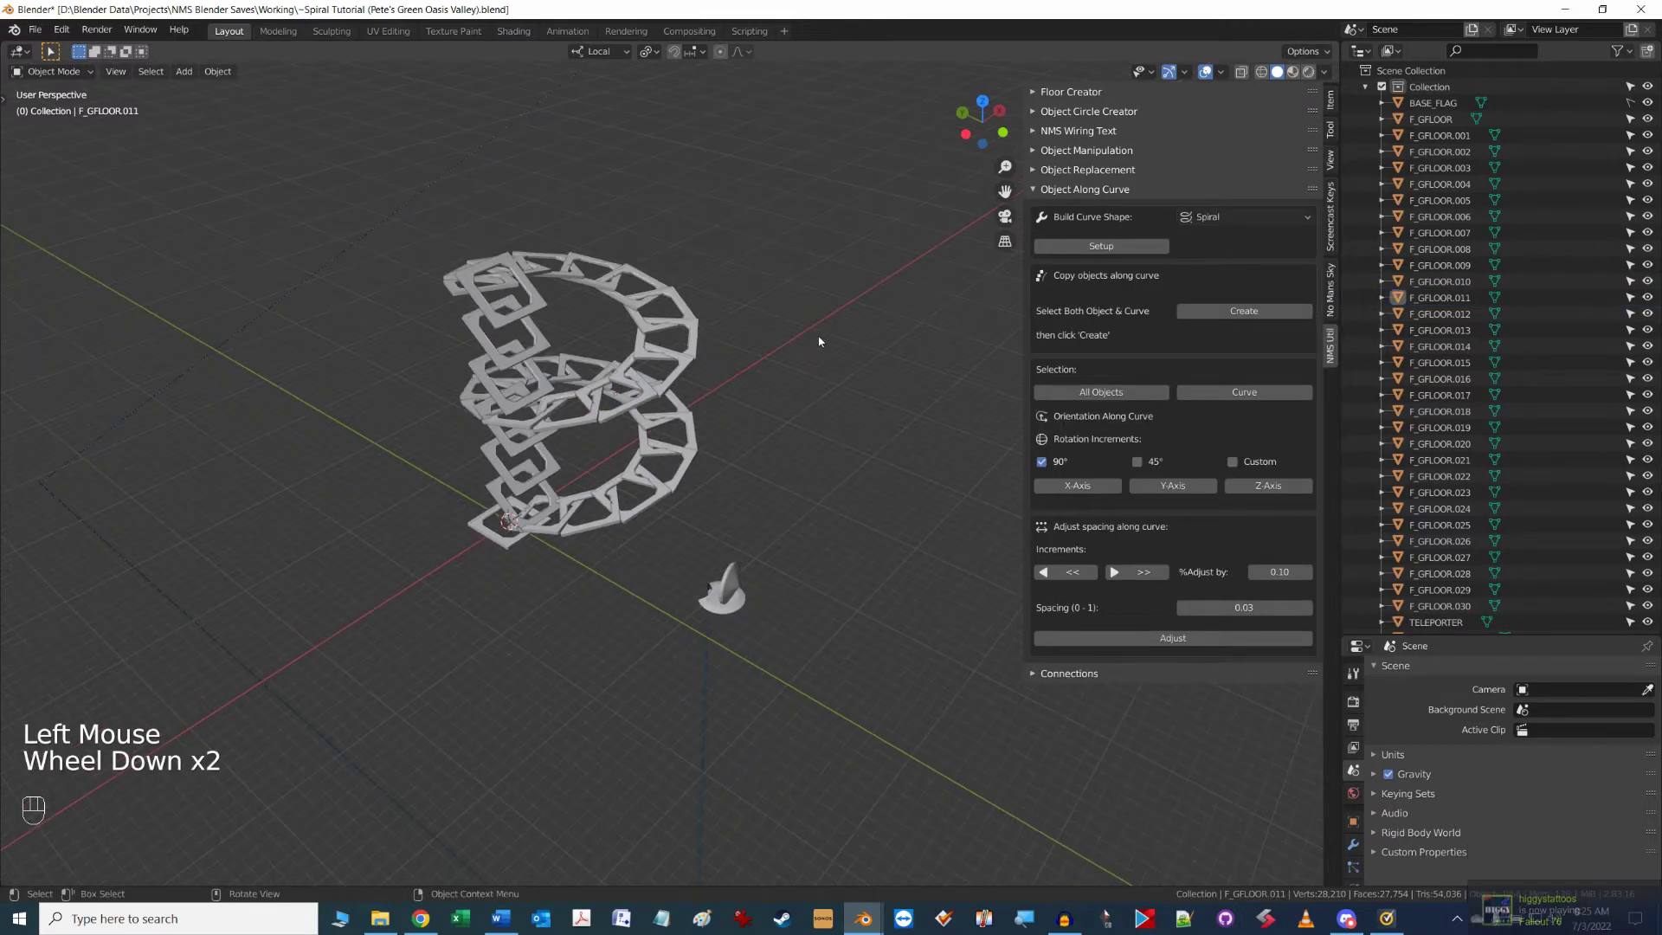
pyautogui.keyDown('alt'); pyautogui.moveTo(928, 329); pyautogui.dragTo(776, 431, button='middle'); pyautogui.keyUp('alt')
pyautogui.scroll(1, 724, 427)
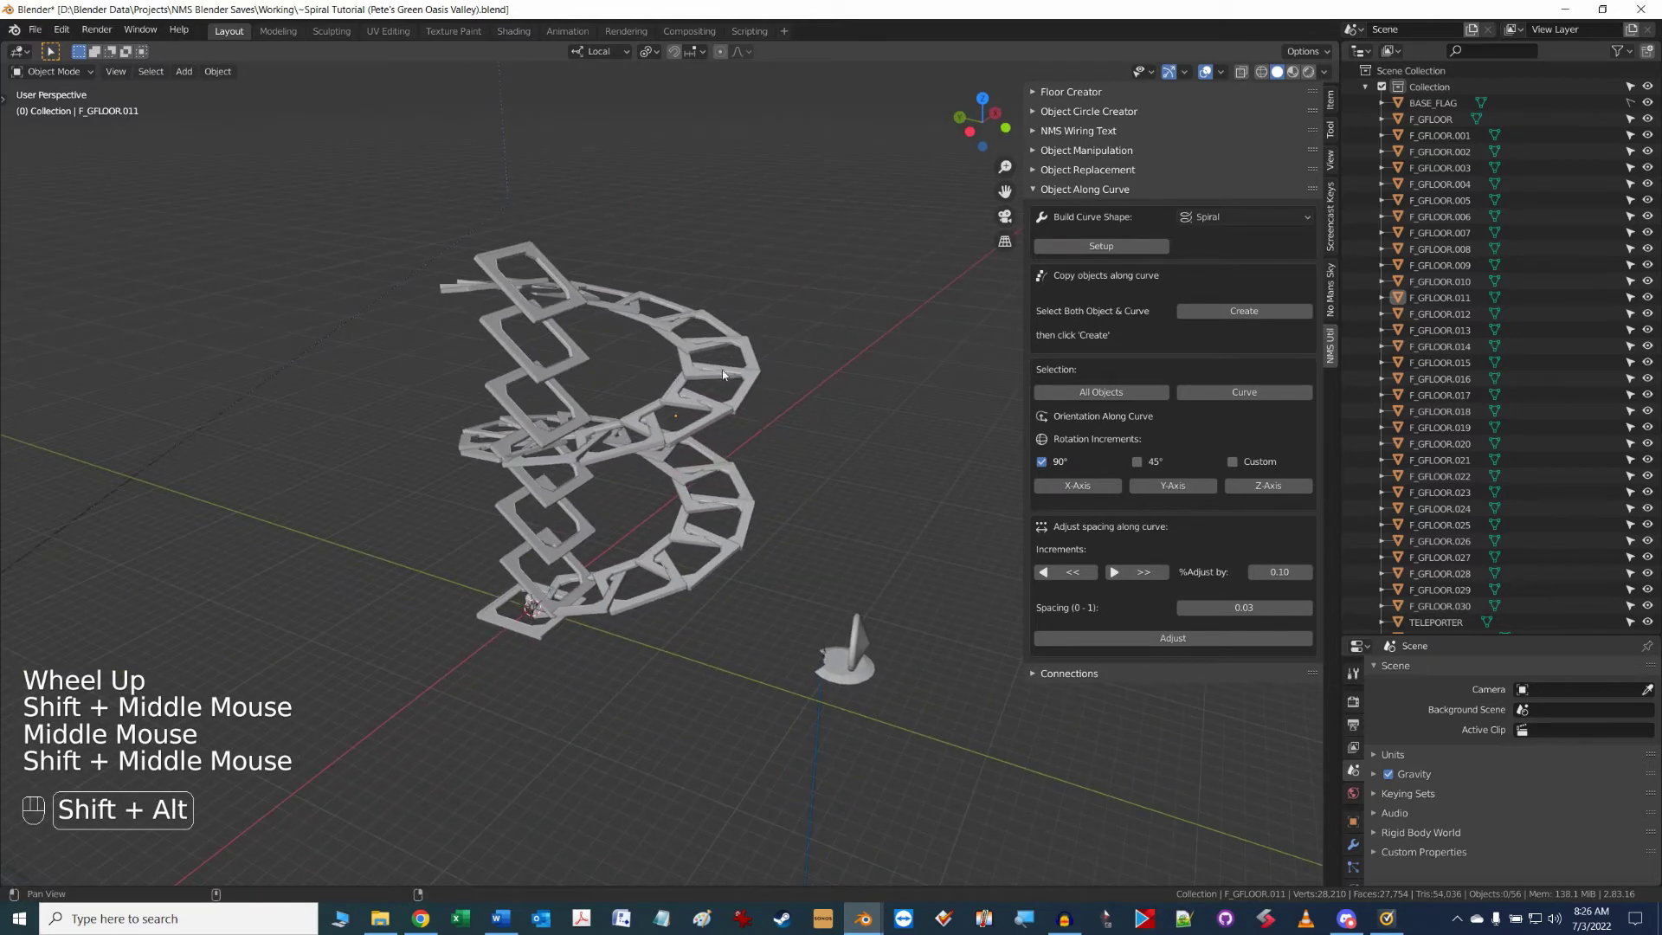
# - Select the top floor panel plus F_GFLOOR.030 and F_GFLOOR.029 standing upright beside it
pyautogui.click(552, 310)
pyautogui.keyDown('shift'); pyautogui.click(557, 370); pyautogui.keyUp('shift')
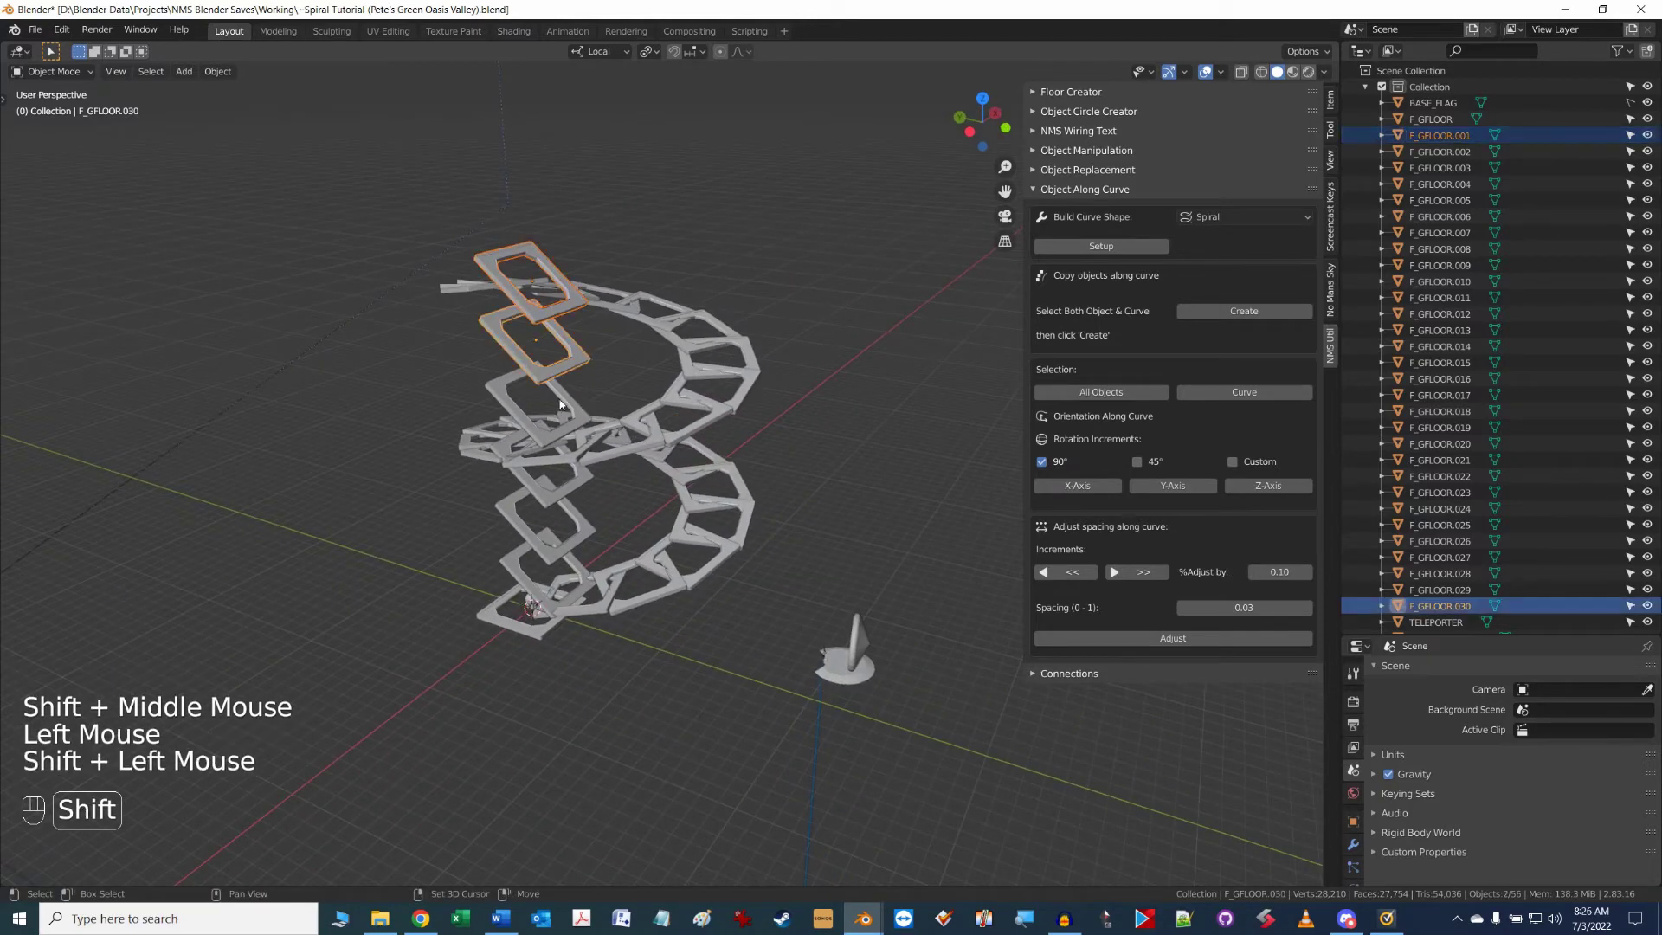
pyautogui.scroll(-1, 593, 378)
pyautogui.moveTo(653, 393)
pyautogui.mouseDown(button='middle')
pyautogui.moveTo(650, 451)
pyautogui.moveTo(638, 390)
pyautogui.moveTo(655, 397)
pyautogui.mouseUp(button='middle')
pyautogui.scroll(2, 655, 413)
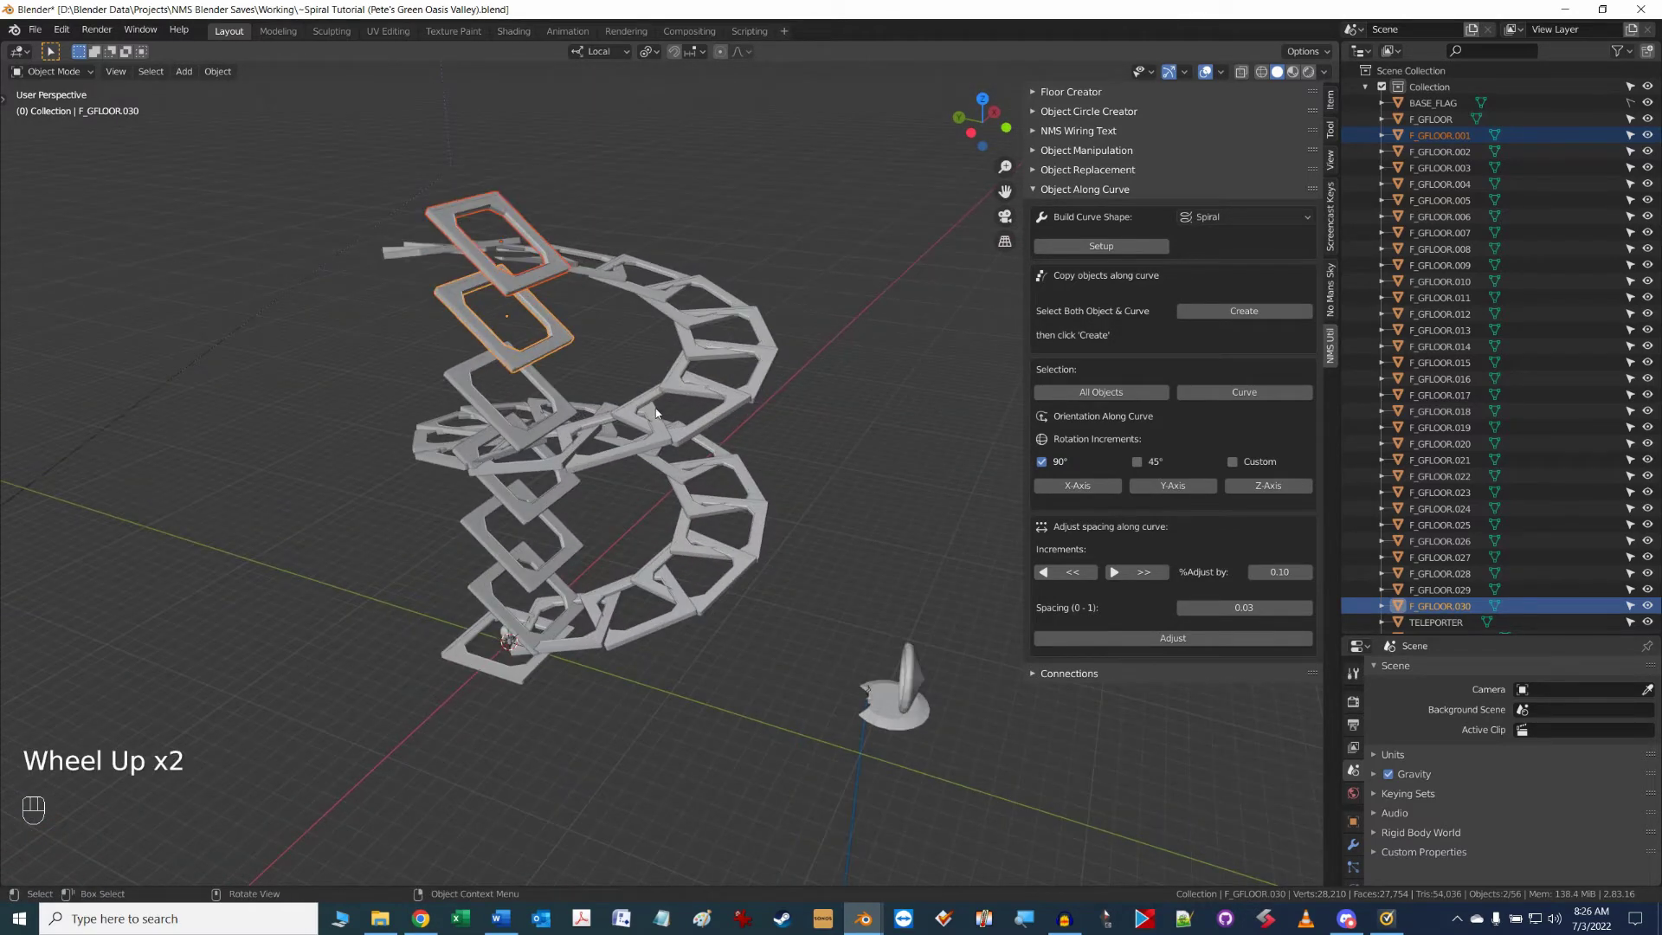
pyautogui.keyDown('shift'); pyautogui.click(564, 408); pyautogui.keyUp('shift')
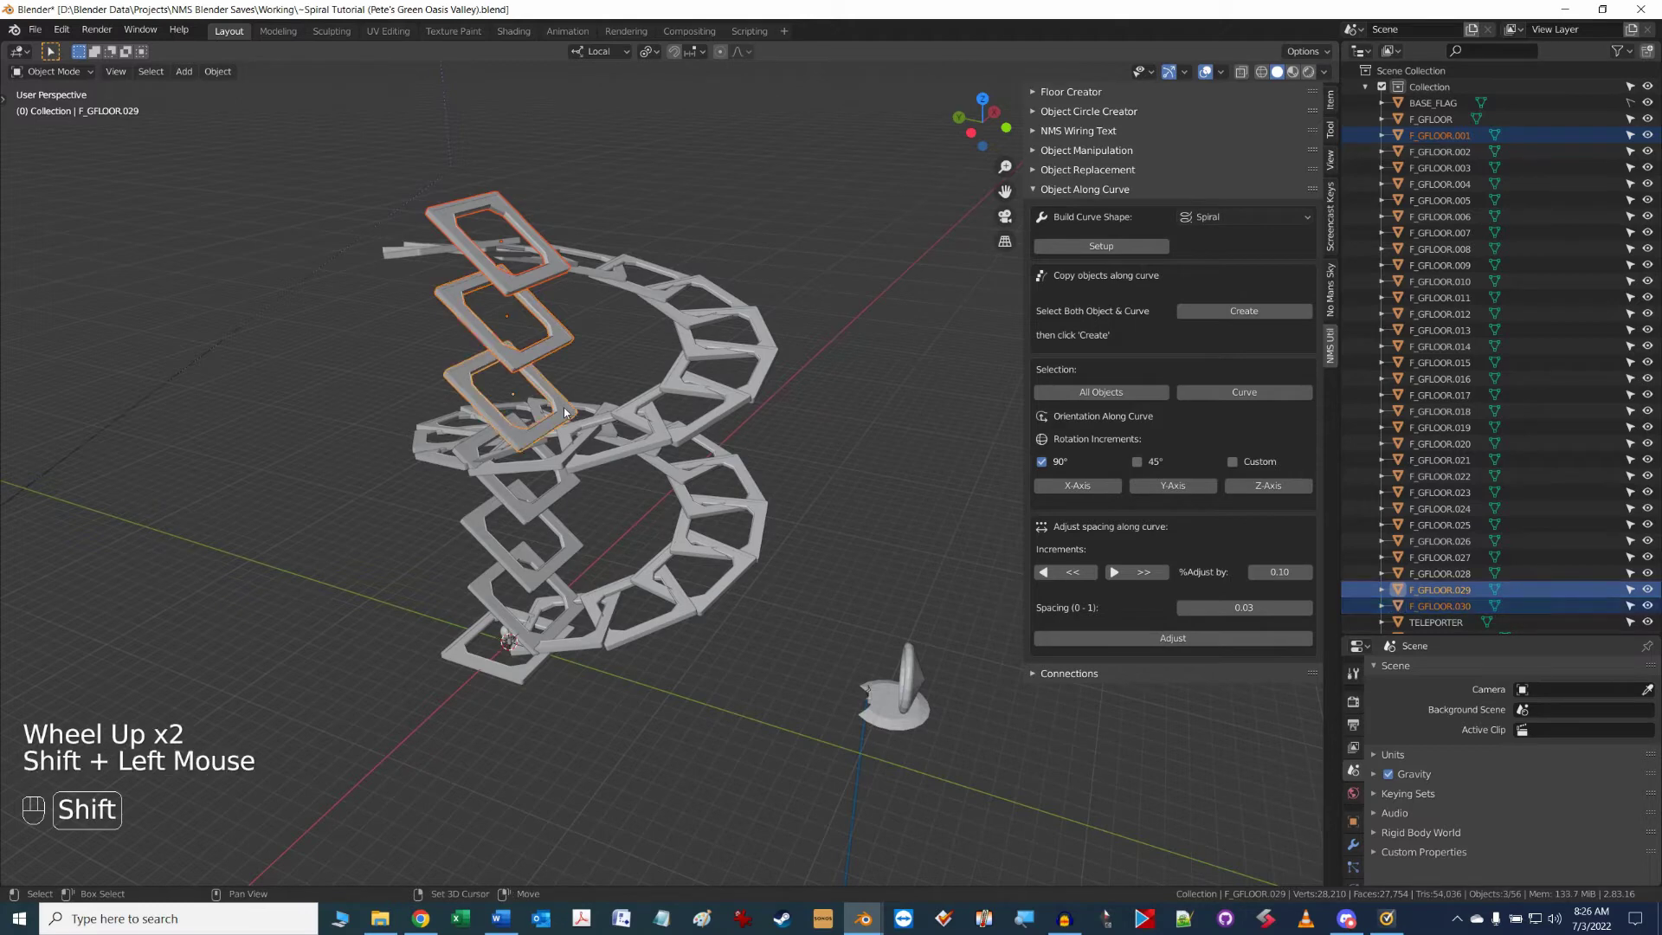
pyautogui.scroll(-2, 622, 381)
pyautogui.keyDown('alt'); pyautogui.moveTo(621, 381); pyautogui.dragTo(675, 424, button='middle'); pyautogui.keyUp('alt')
# - Add F_GFLOOR.028, .027 and .026 to the selection and delete all six upright panels
pyautogui.keyDown('shift'); pyautogui.click(598, 472); pyautogui.keyUp('shift')
pyautogui.keyDown('shift'); pyautogui.click(603, 525); pyautogui.keyUp('shift')
pyautogui.keyDown('shift'); pyautogui.click(617, 537); pyautogui.keyUp('shift')
pyautogui.press('Delete')
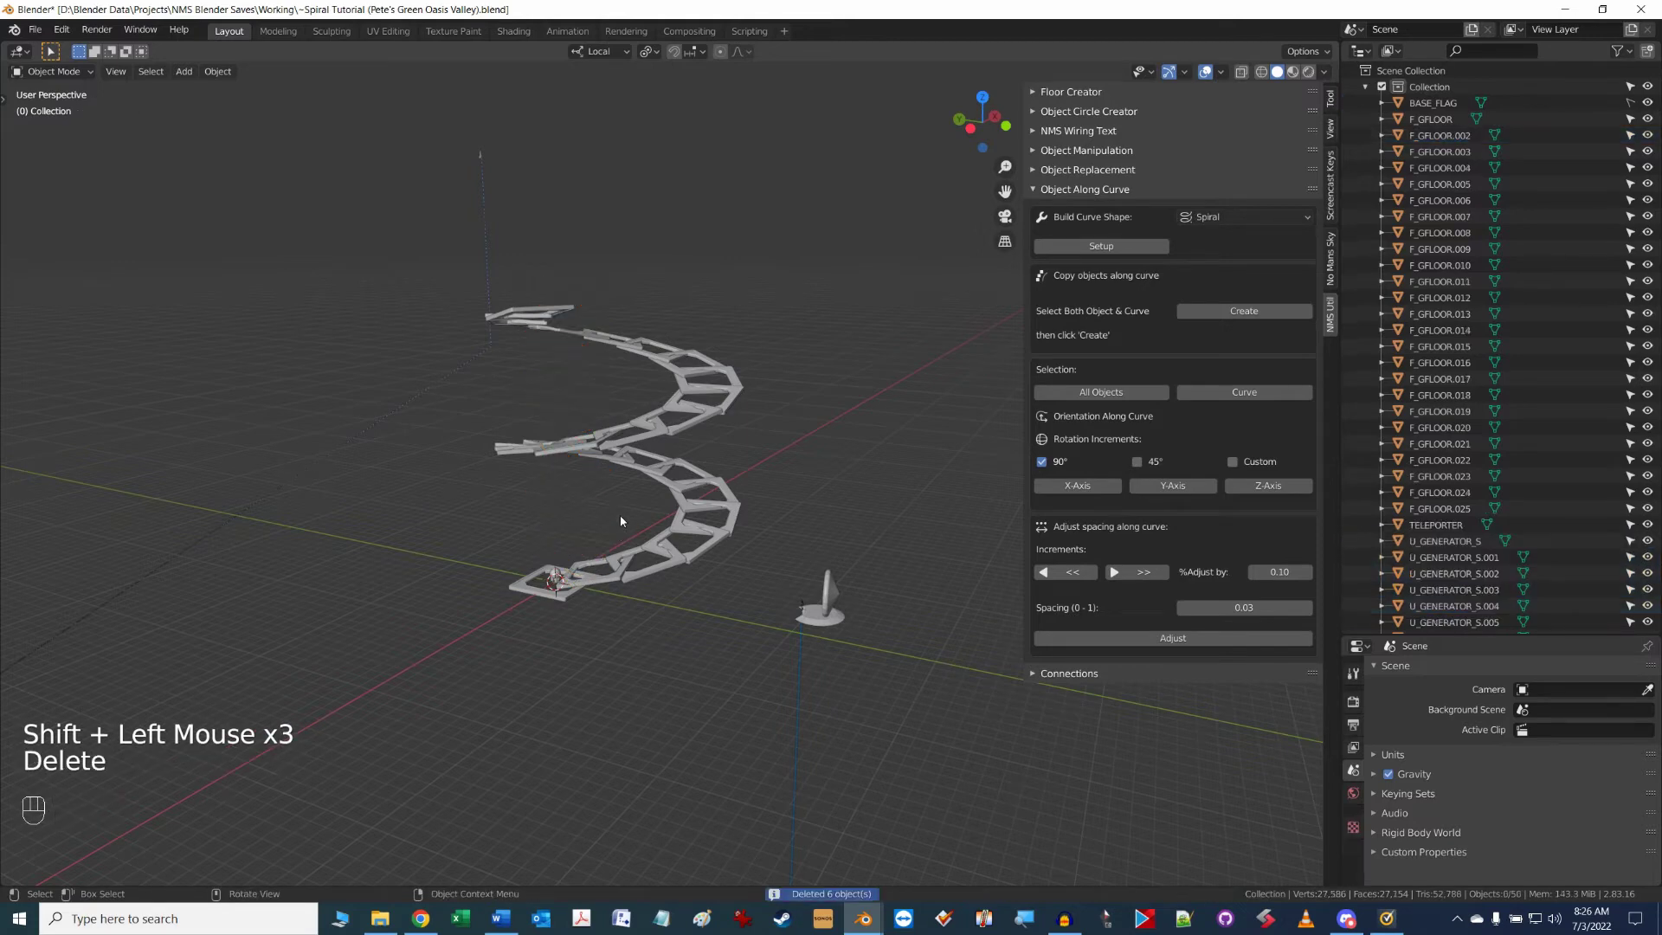
# - Delete the square floor panel at the spiral's base, then inspect the clean spiral
pyautogui.keyDown('alt'); pyautogui.moveTo(584, 537); pyautogui.dragTo(617, 585, button='middle'); pyautogui.keyUp('alt')
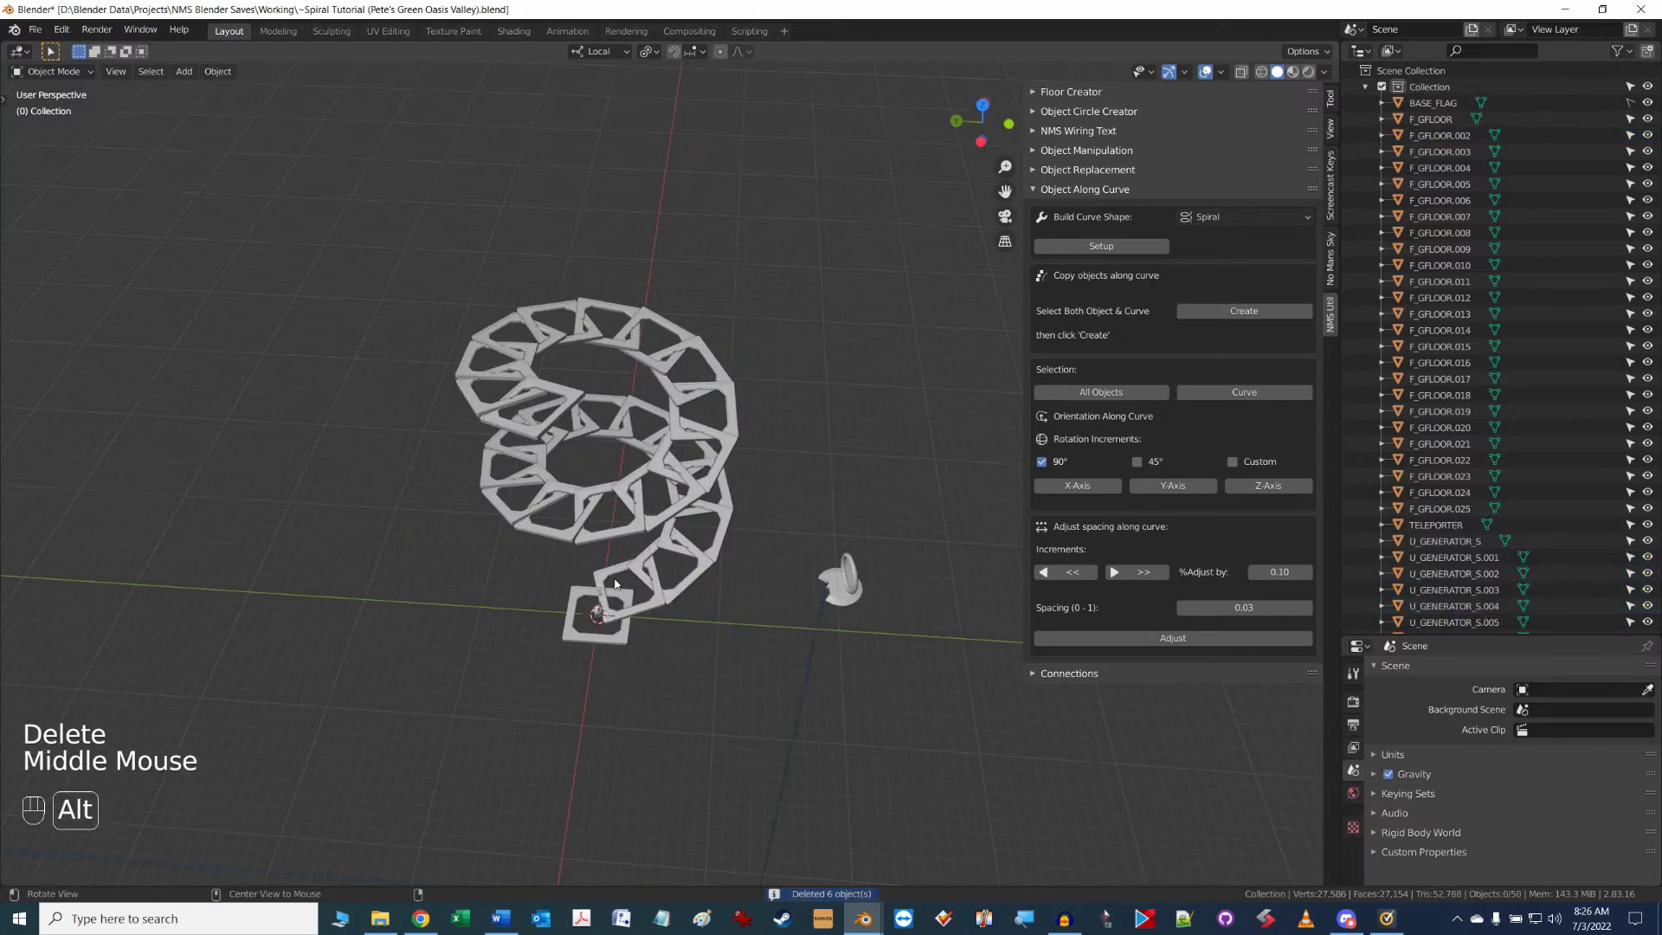
pyautogui.click(613, 639)
pyautogui.press('Delete')
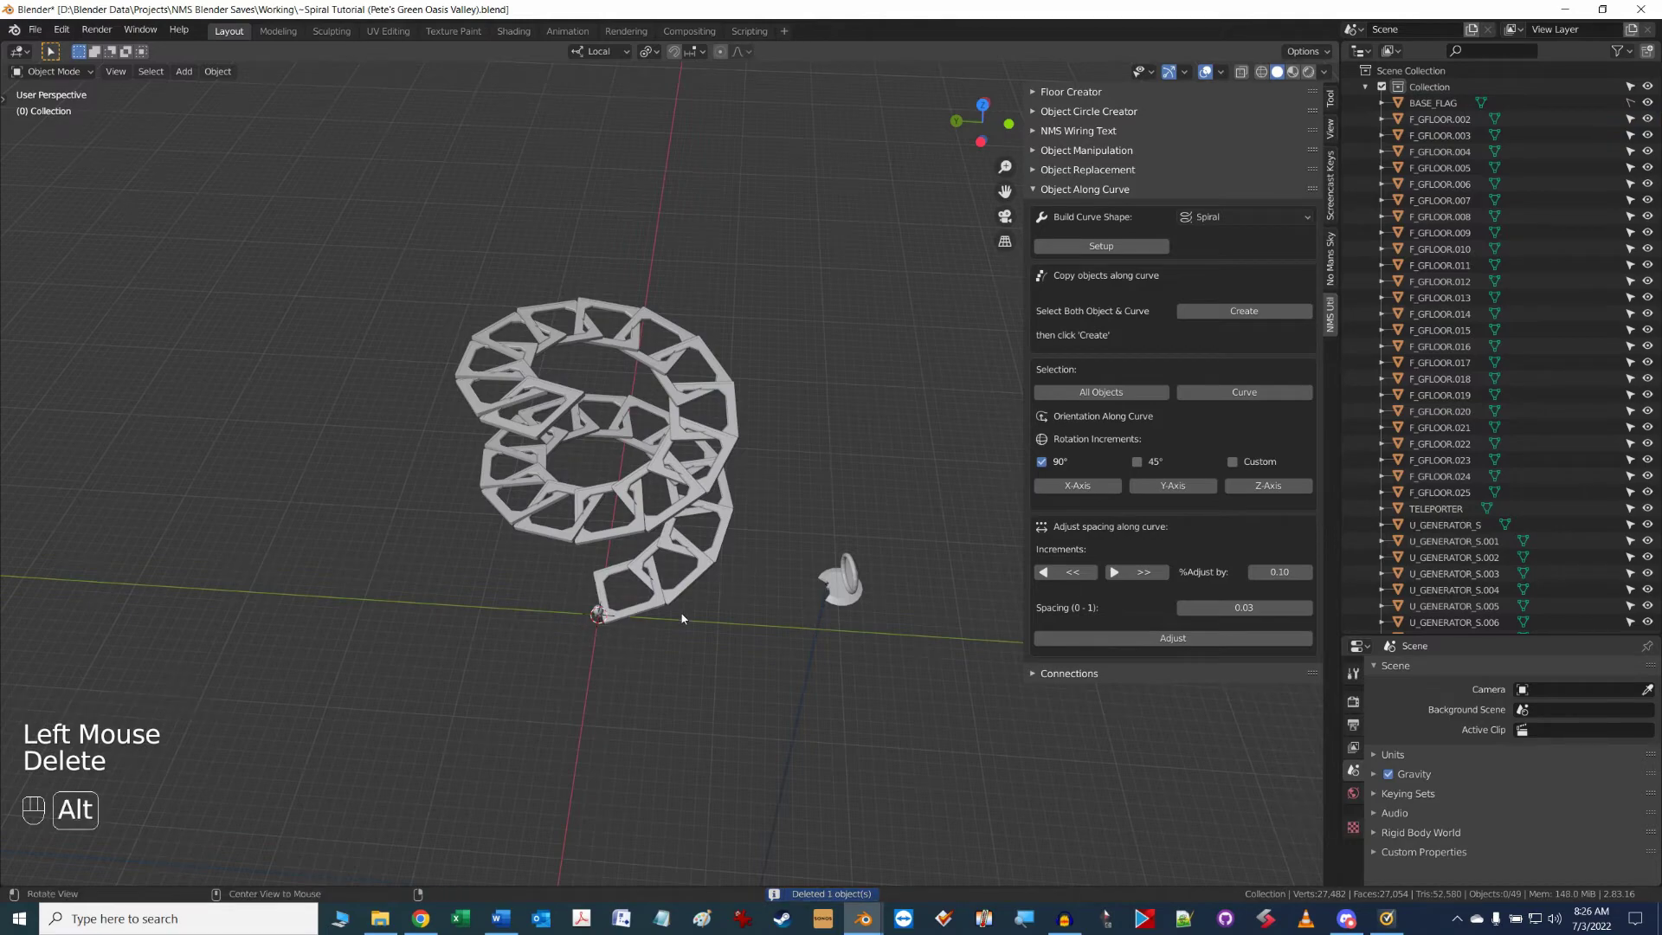
pyautogui.keyDown('alt'); pyautogui.moveTo(772, 478); pyautogui.dragTo(682, 555, button='middle'); pyautogui.keyUp('alt')
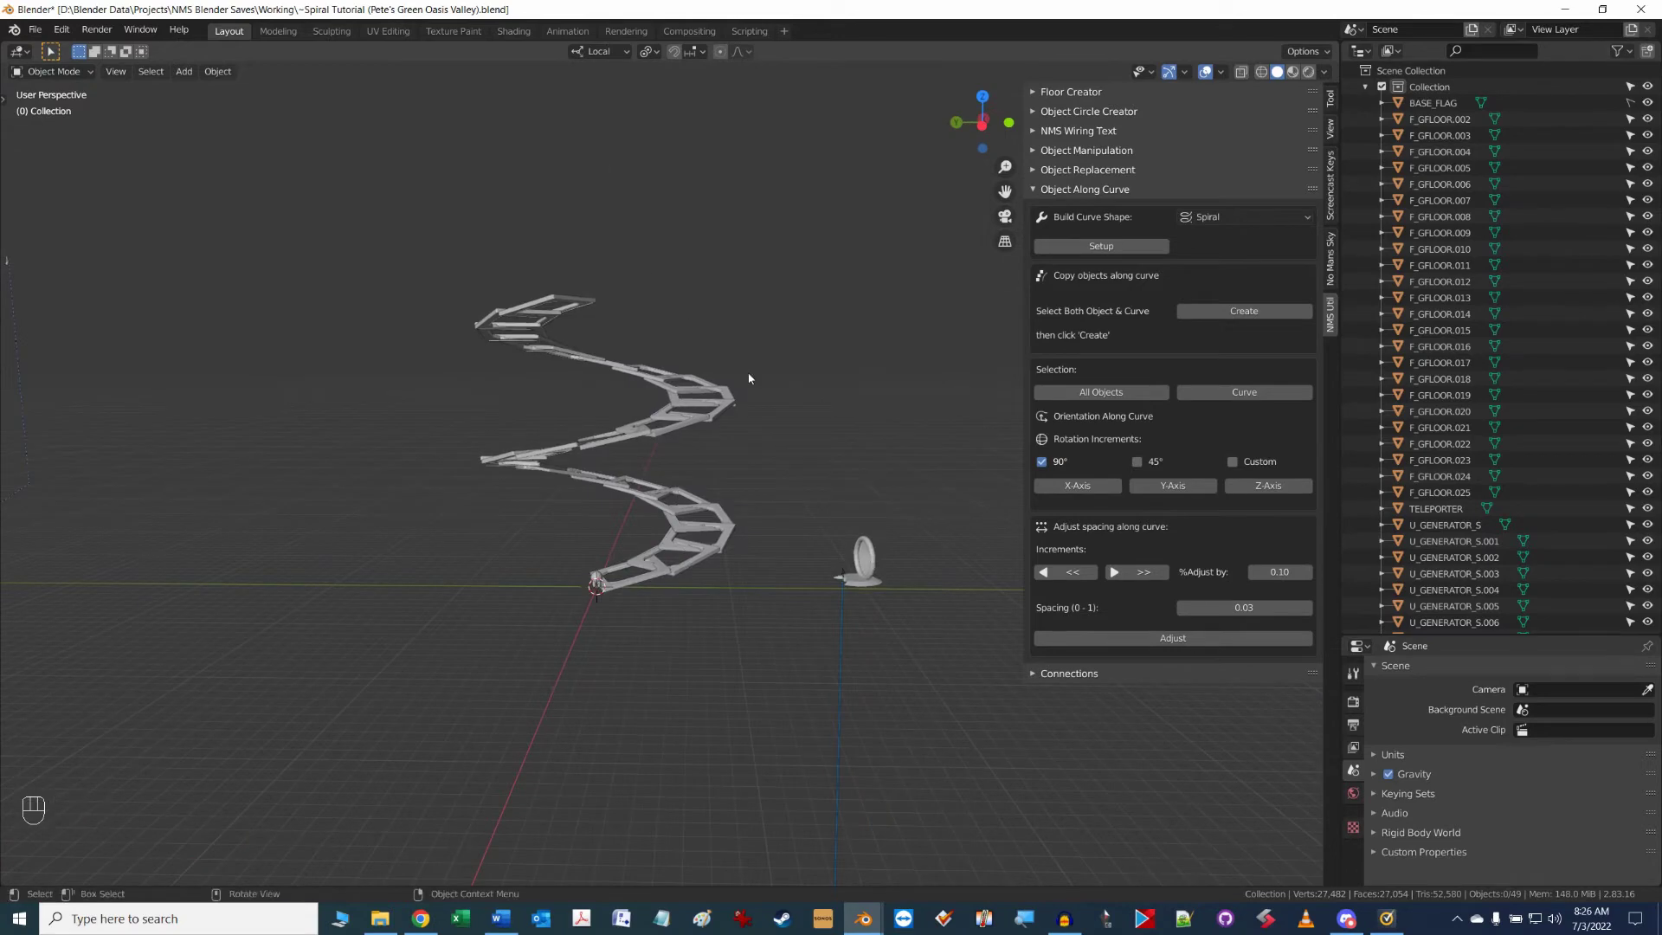
pyautogui.keyDown('alt'); pyautogui.moveTo(622, 329); pyautogui.dragTo(772, 436, button='middle'); pyautogui.keyUp('alt')
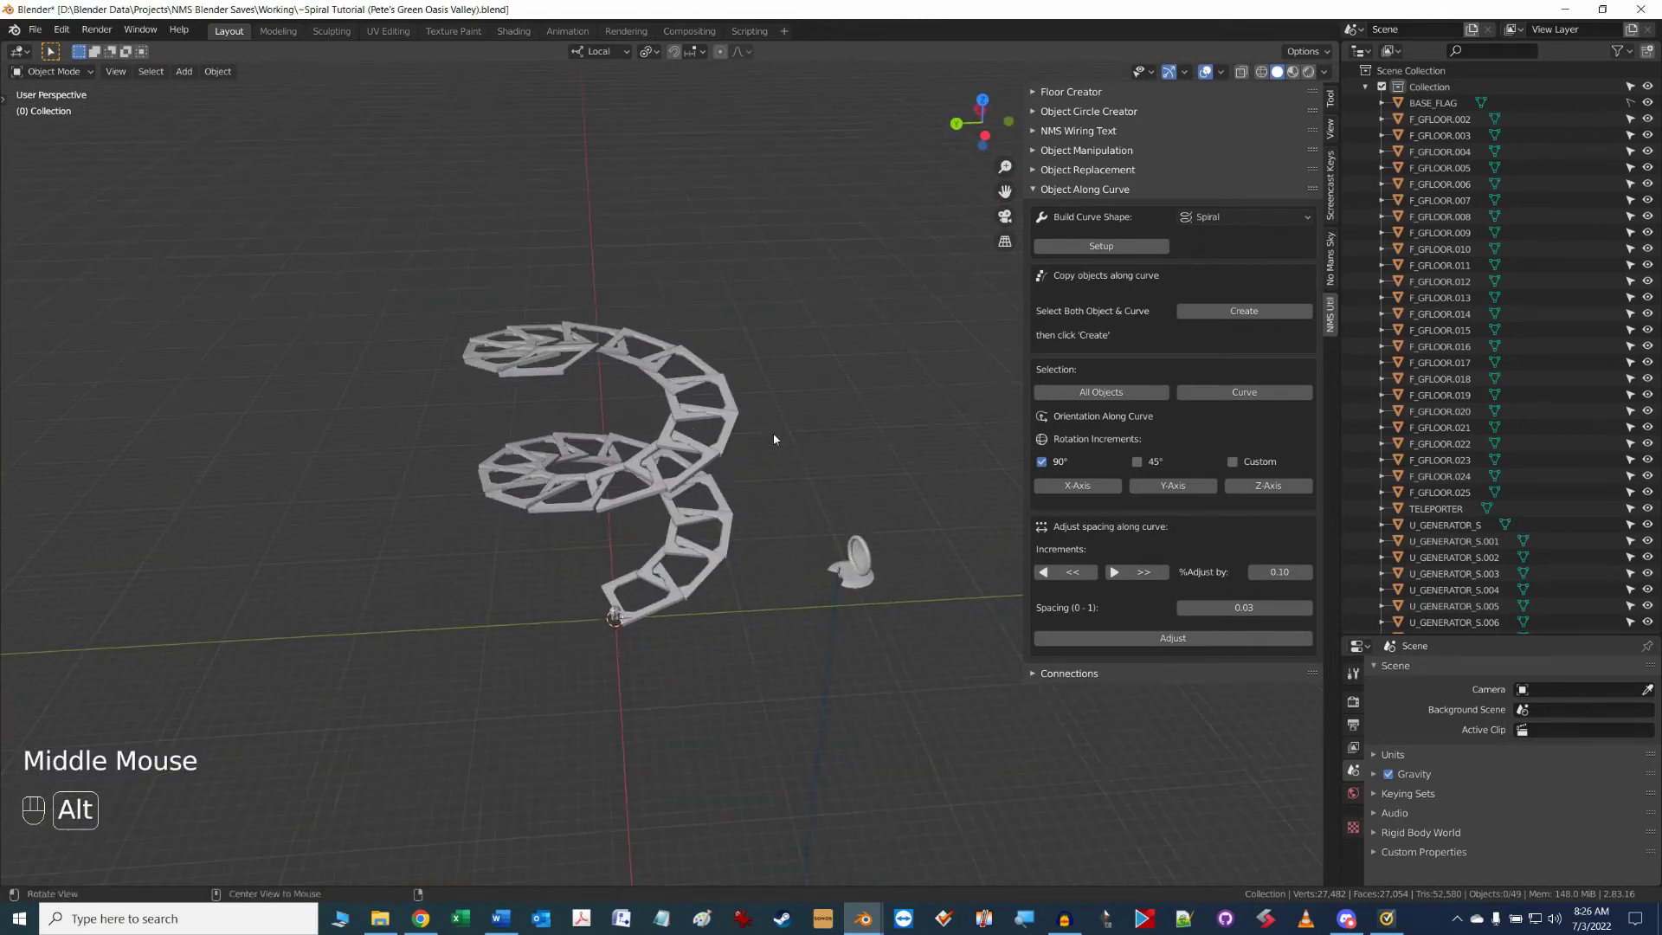
# - Keep Local transform orientation and test-rotate panels F_GFLOOR.011 and .009, cancelling both rotations
pyautogui.click(612, 51)
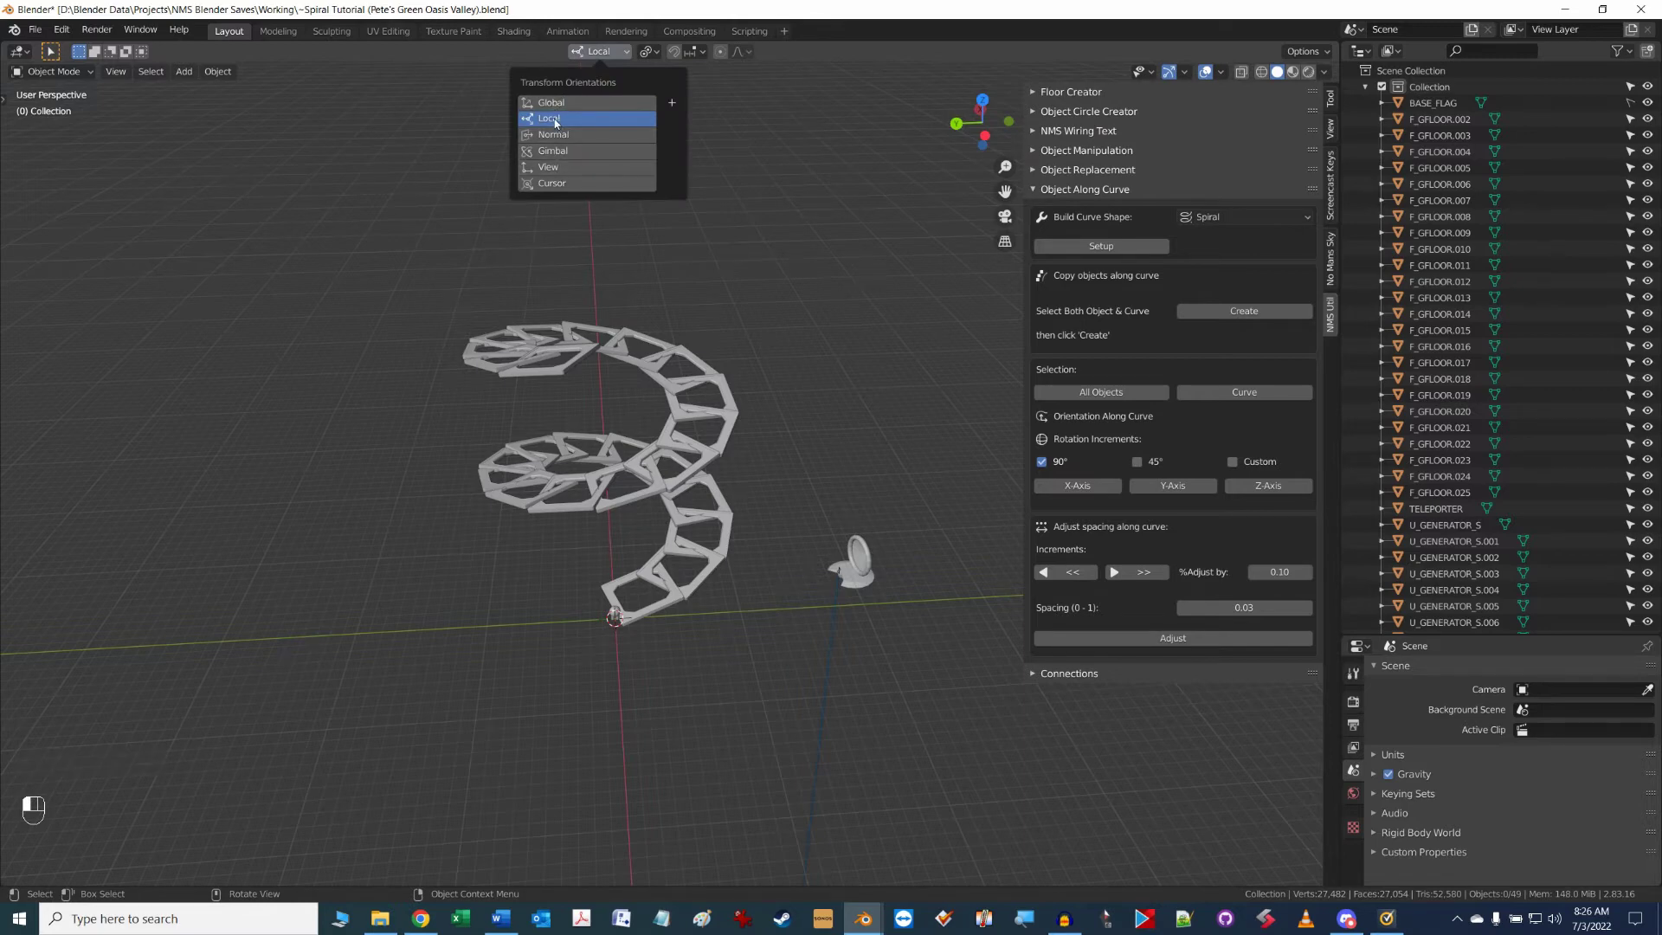
pyautogui.click(584, 123)
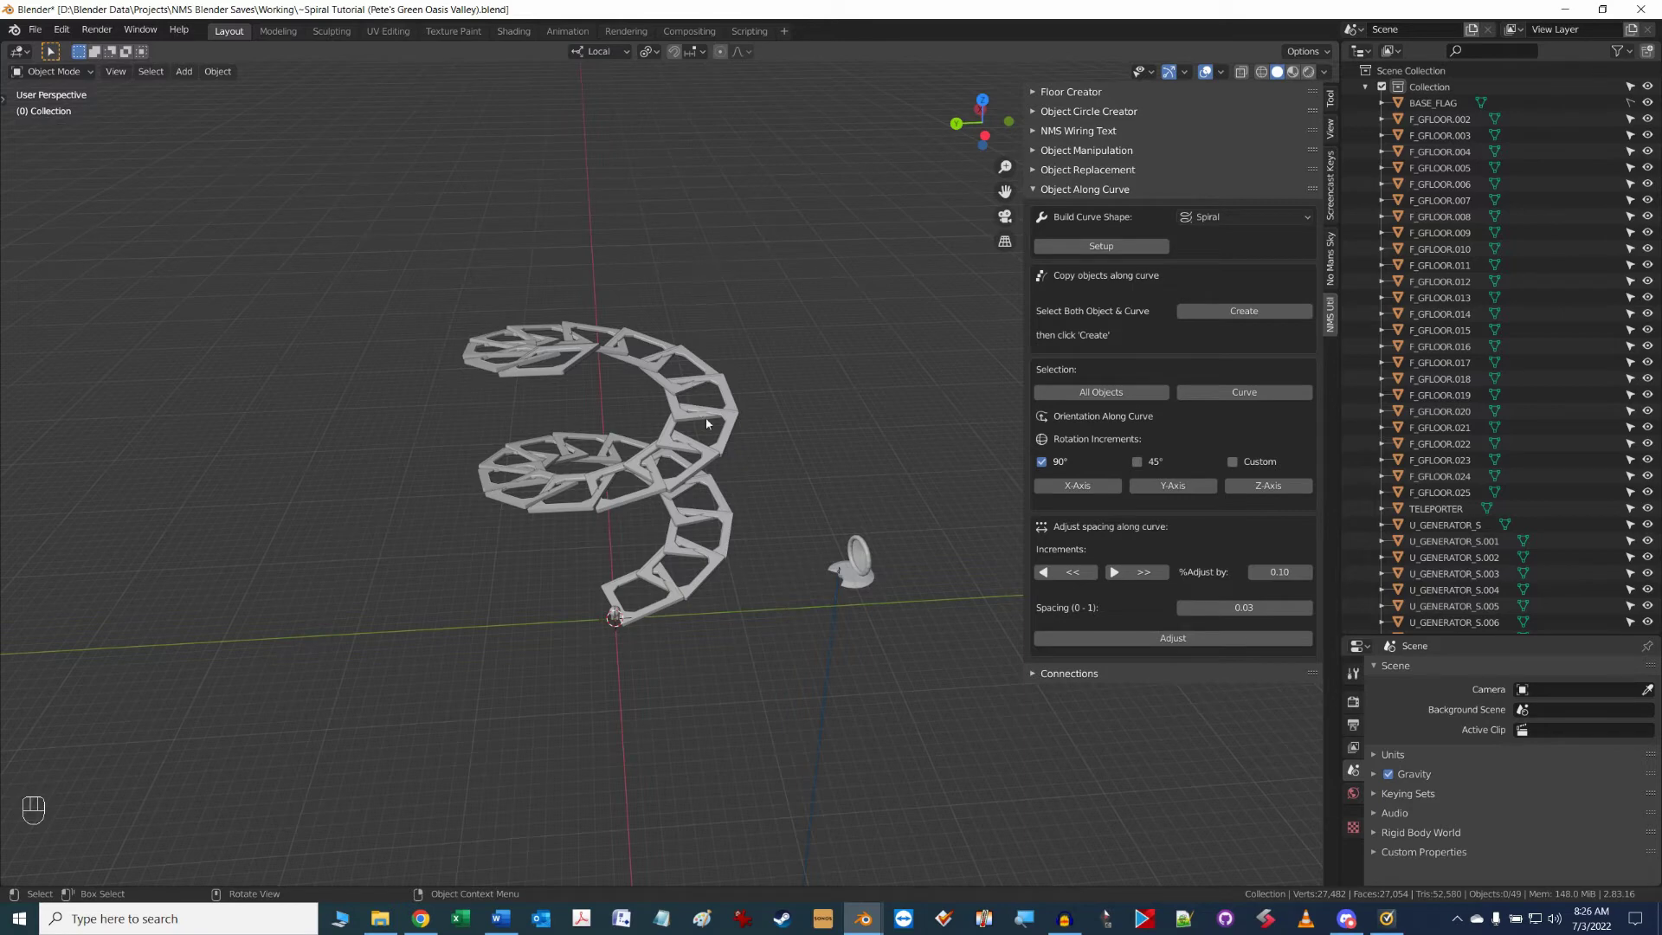
pyautogui.click(728, 443)
pyautogui.press('r')
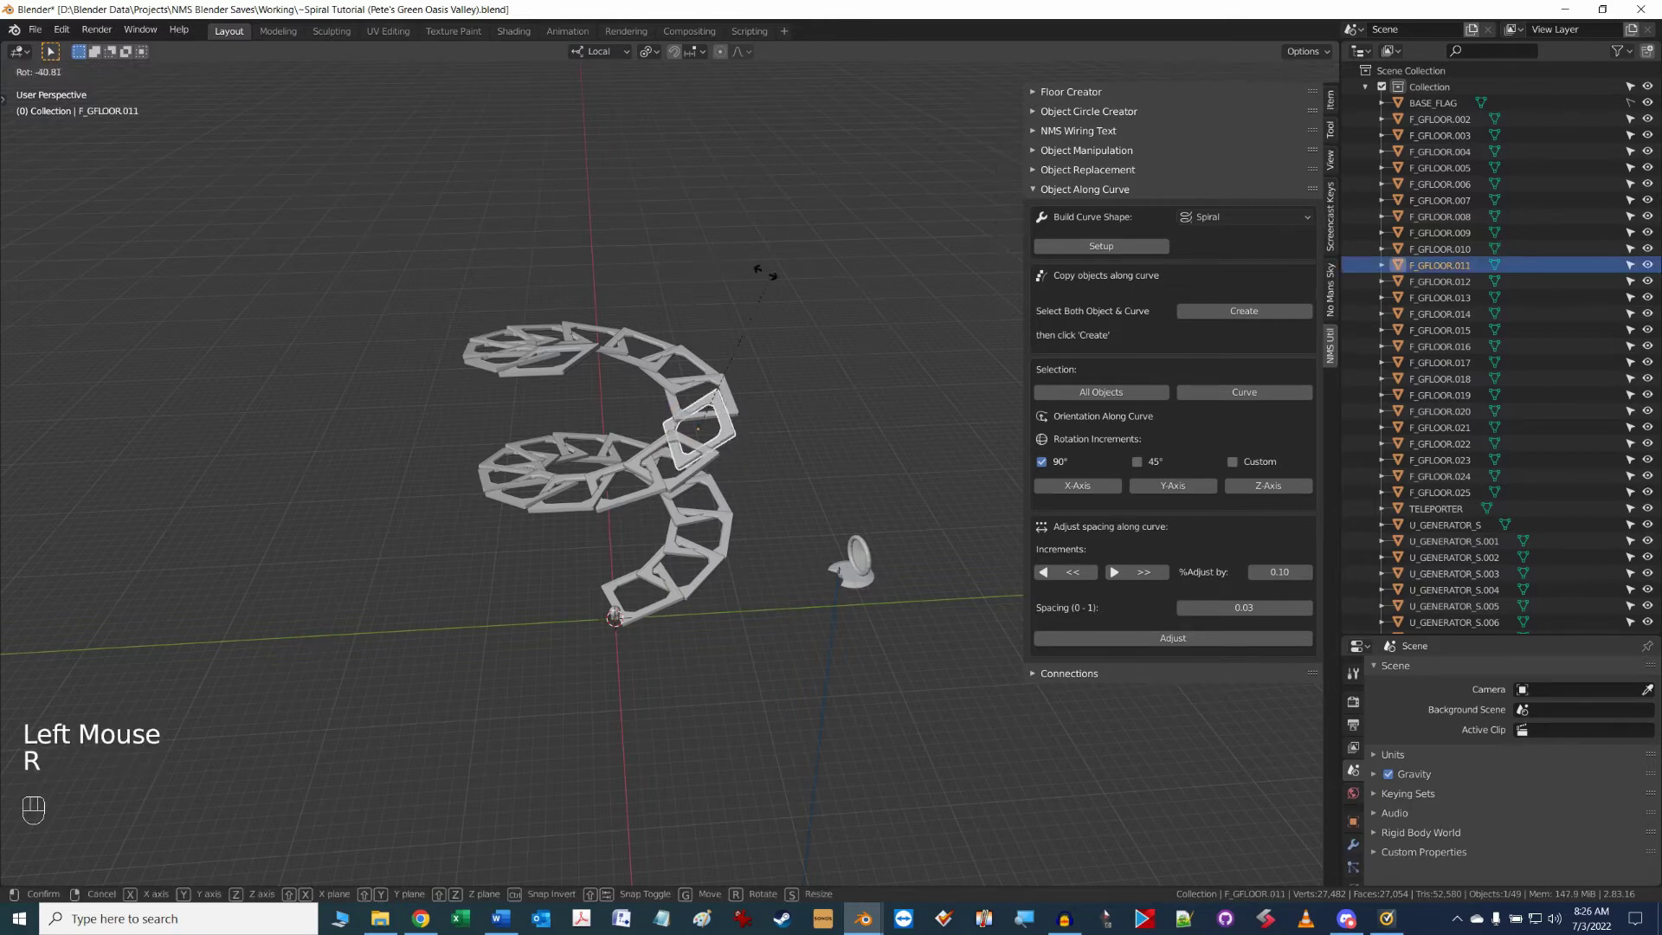
pyautogui.rightClick(805, 404)
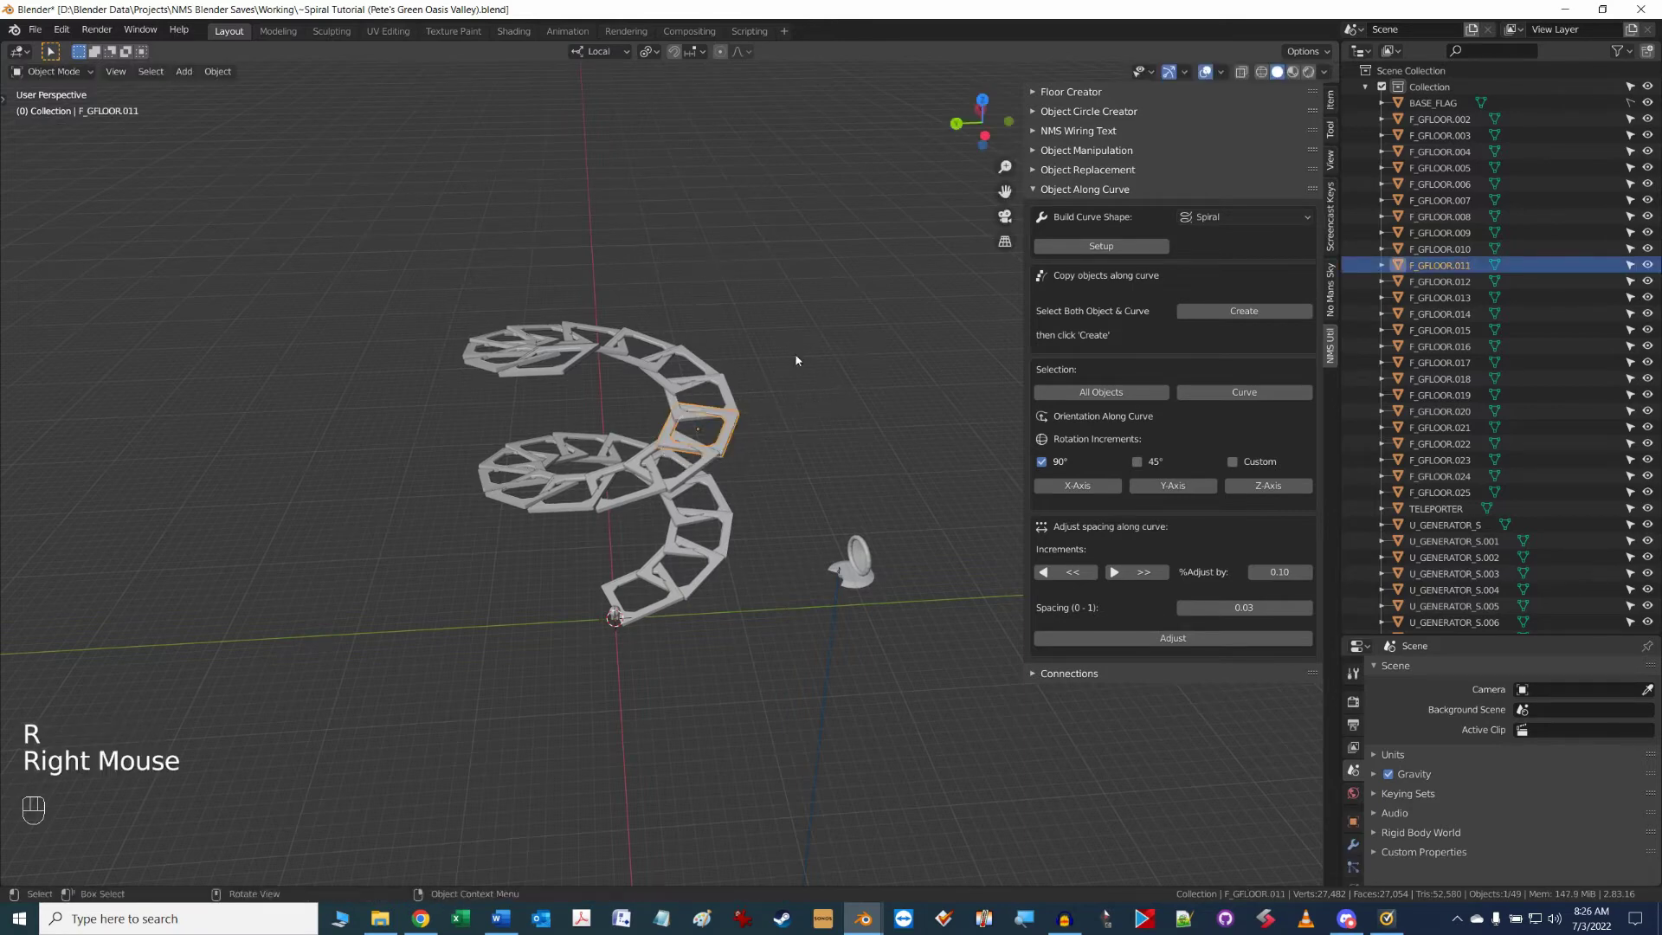
pyautogui.click(678, 375)
pyautogui.press('r')
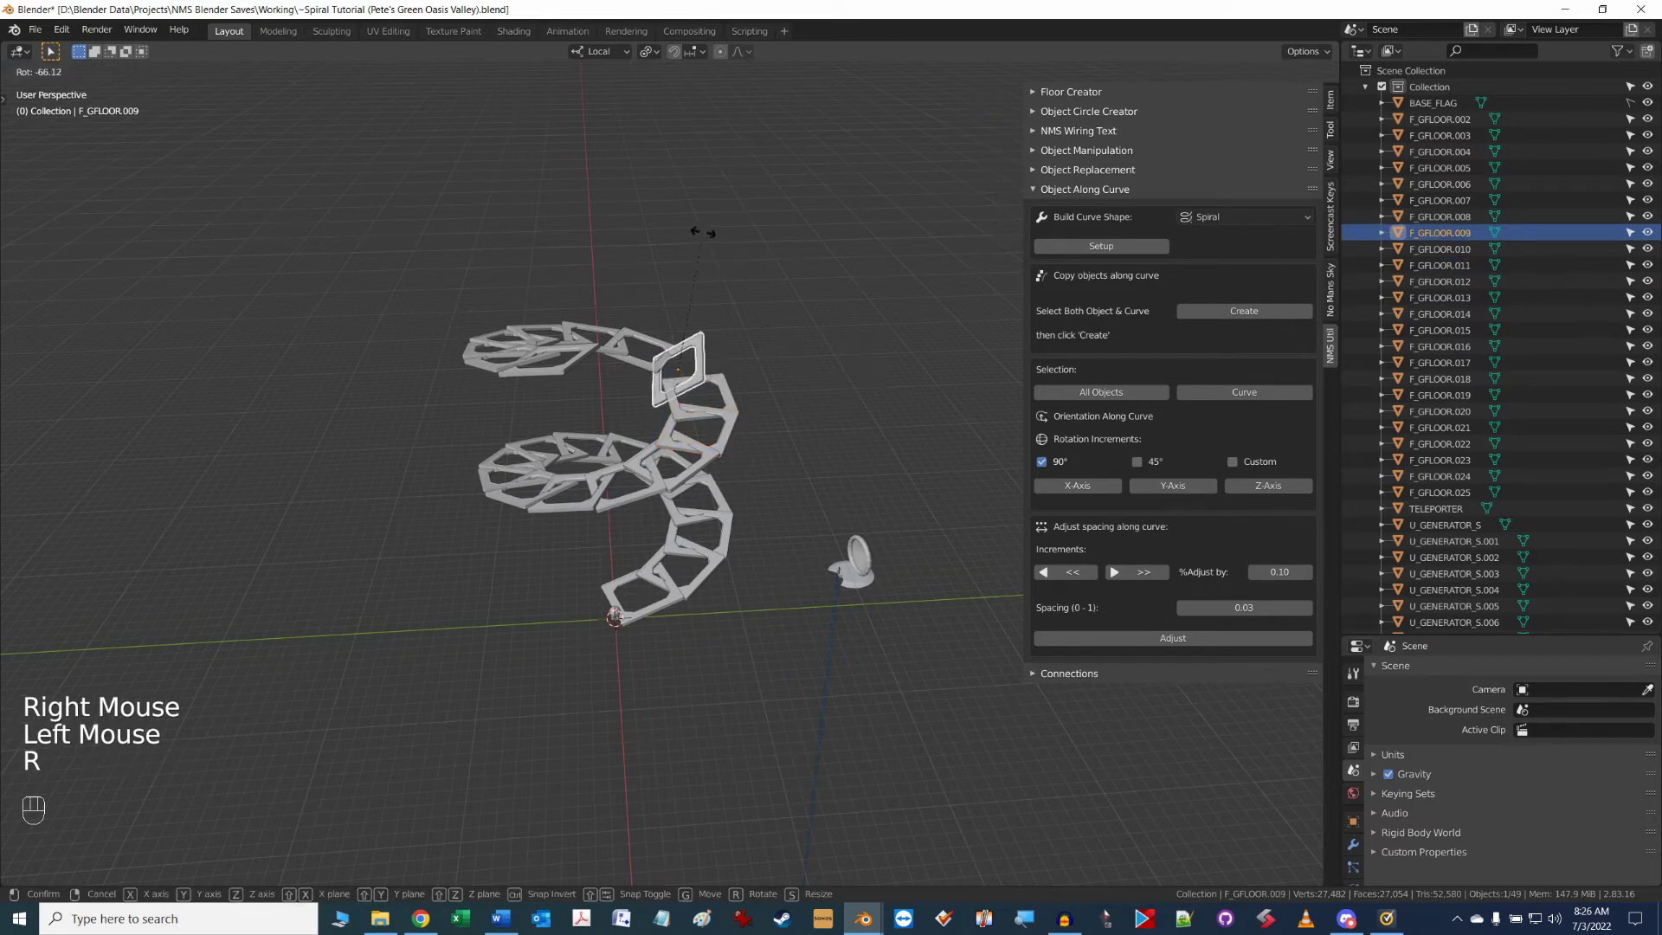
pyautogui.rightClick(759, 255)
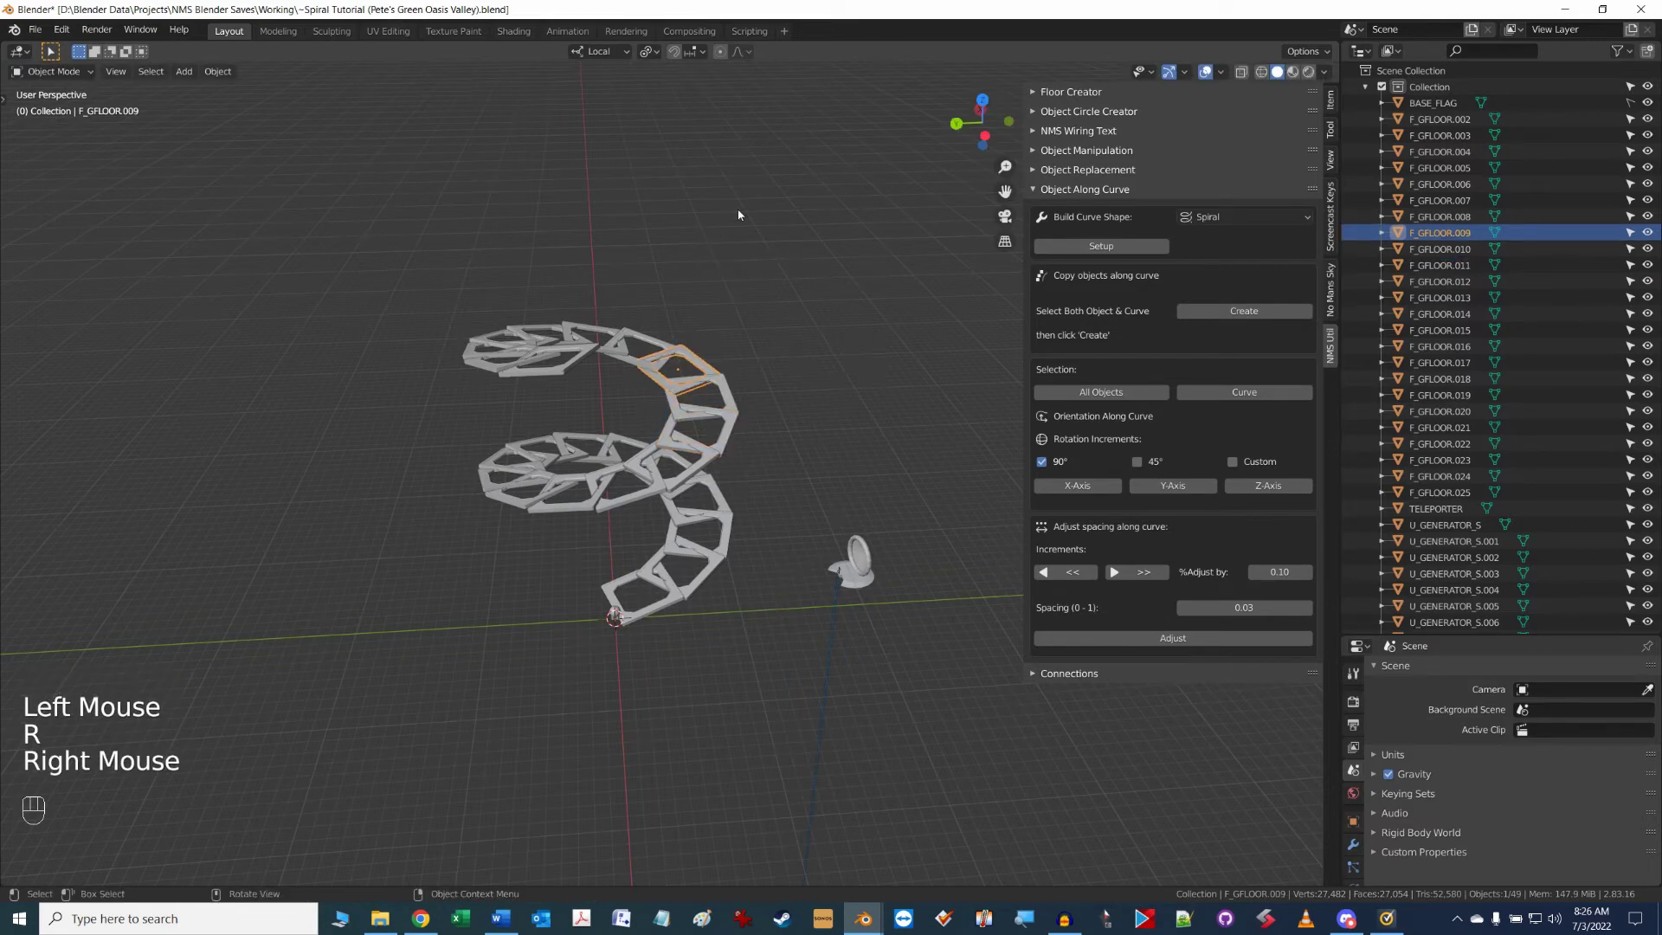
# - Set the Pivot Point to Individual Origins
pyautogui.click(651, 52)
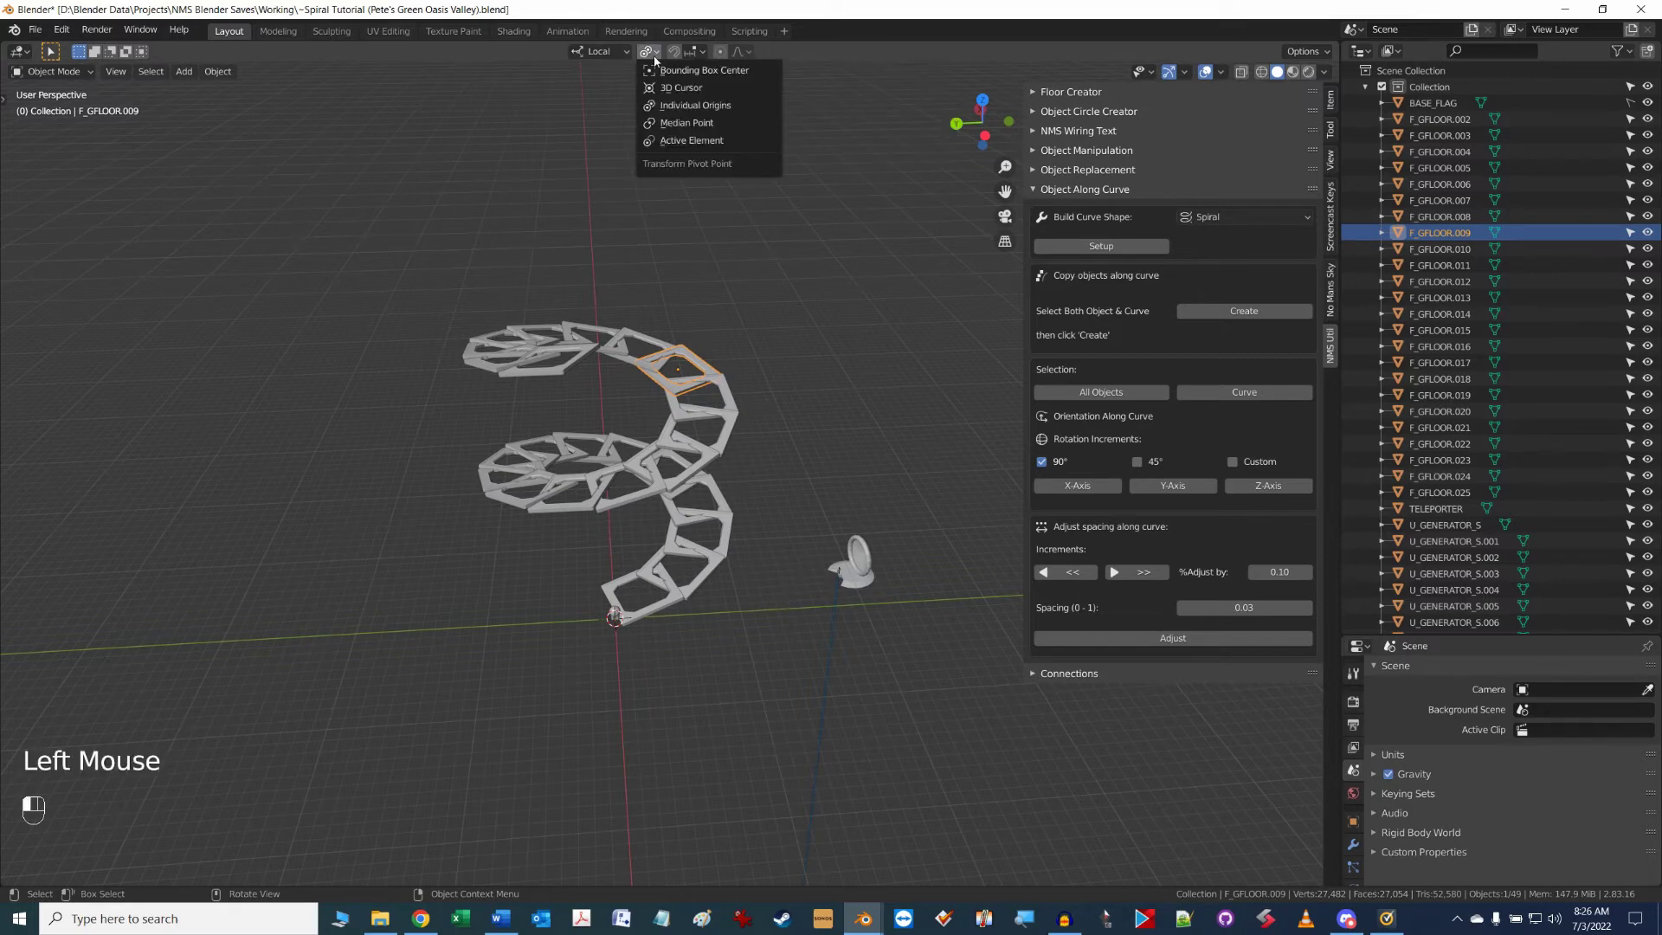
pyautogui.click(671, 106)
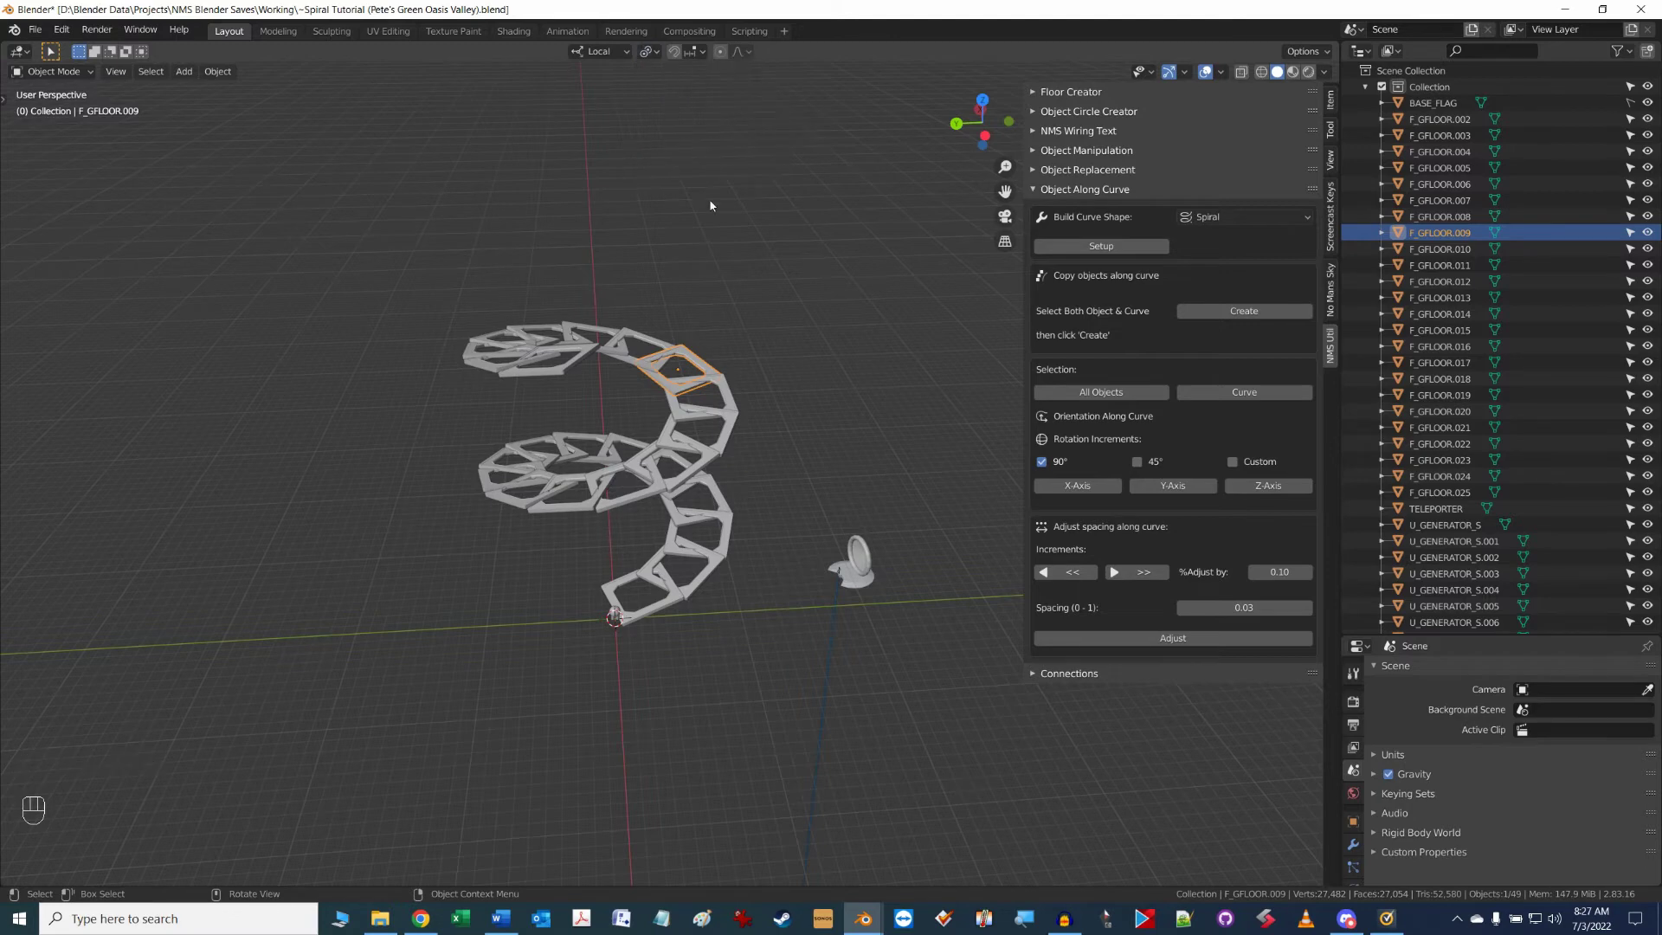
pyautogui.keyDown('alt'); pyautogui.moveTo(790, 319); pyautogui.dragTo(693, 438, button='middle'); pyautogui.keyUp('alt')
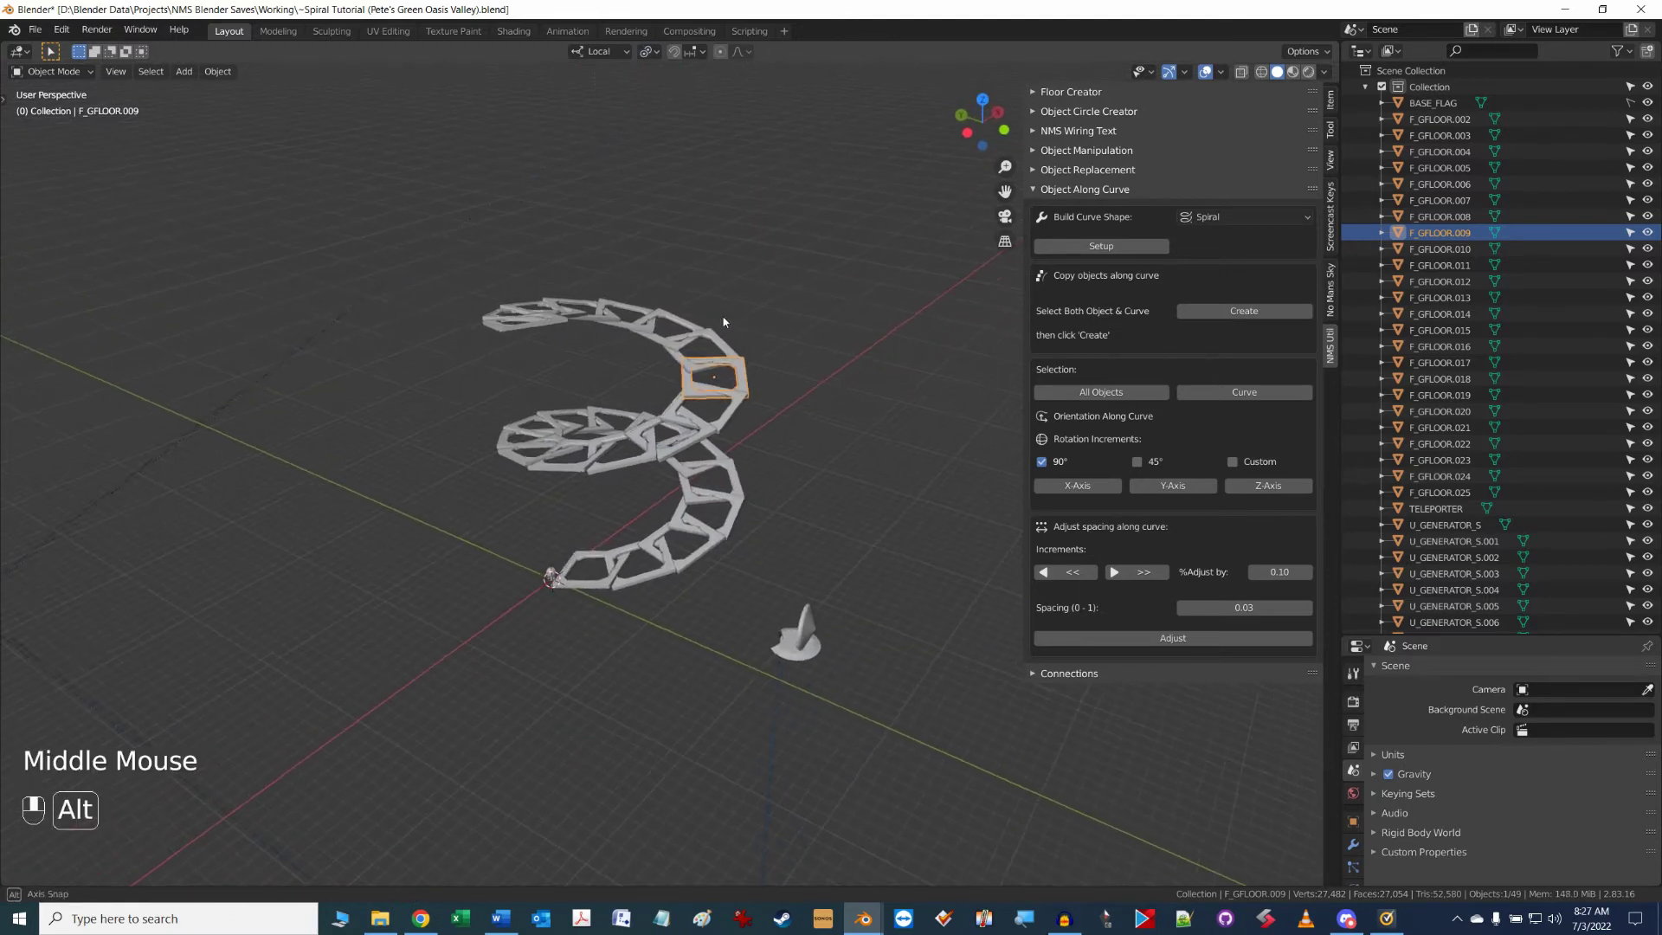
# - Add F_GFLOOR.011 to the selection and try rotating the two panels, then cancel
pyautogui.keyDown('shift'); pyautogui.click(686, 448); pyautogui.keyUp('shift')
pyautogui.press('r')
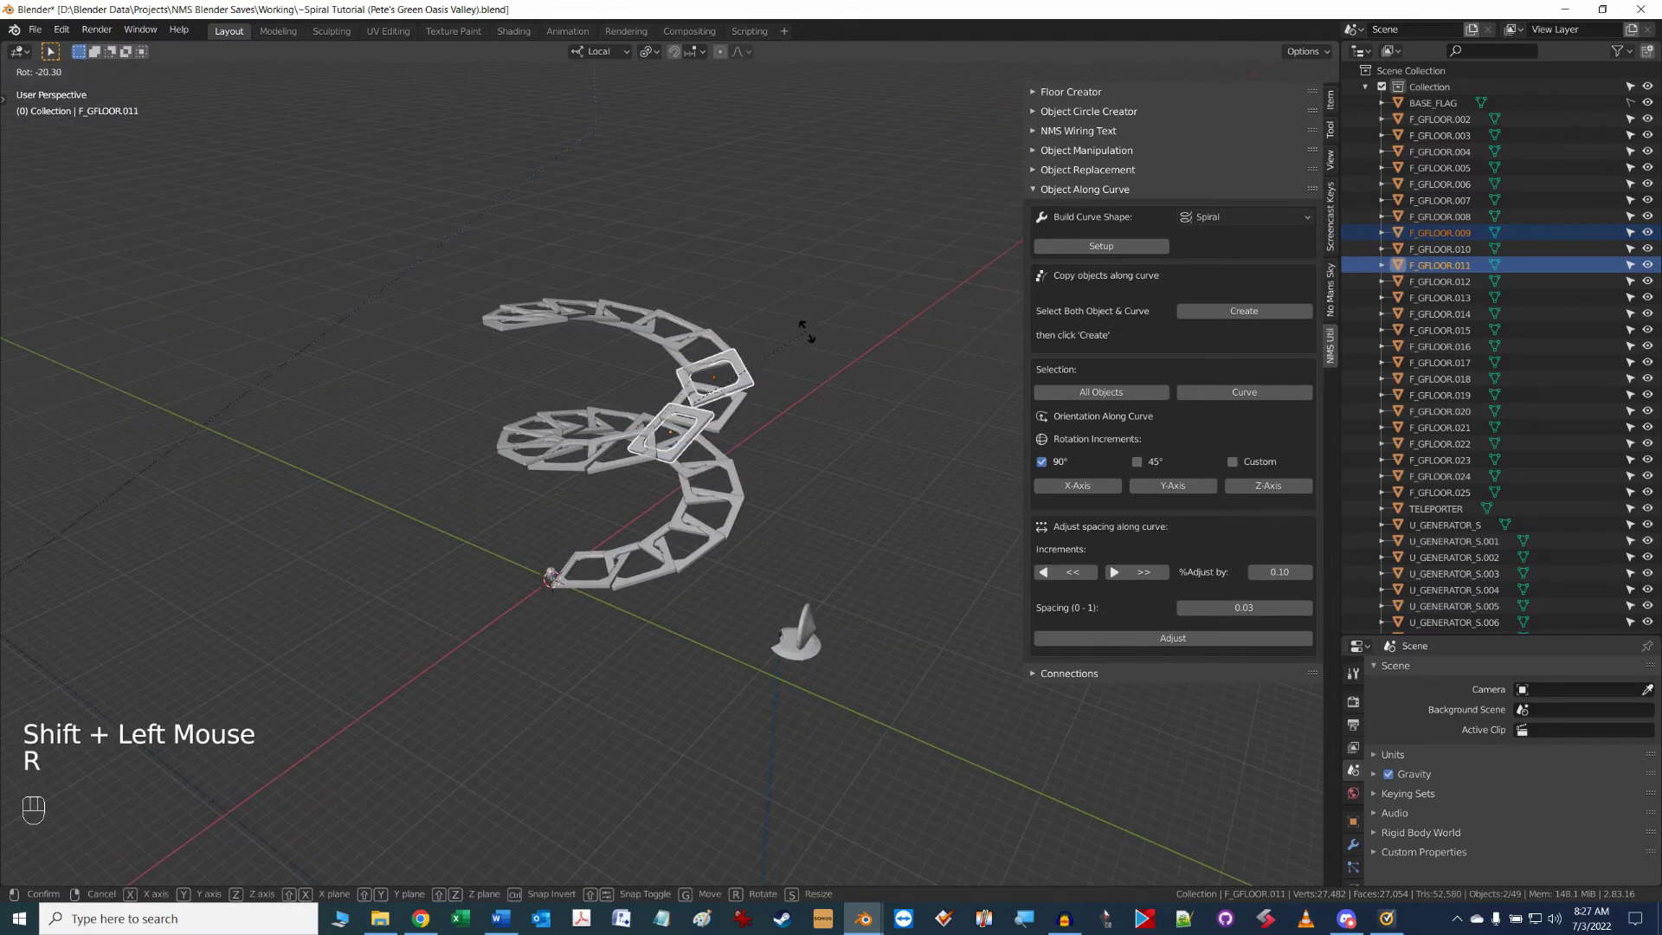
pyautogui.rightClick(802, 344)
pyautogui.moveTo(801, 343); pyautogui.dragTo(752, 354, button='middle')
# - Box-select all spiral floor panels and rotate them, trying local Z, X, Y, then Z
pyautogui.moveTo(389, 254); pyautogui.dragTo(779, 575)
pyautogui.press('r')
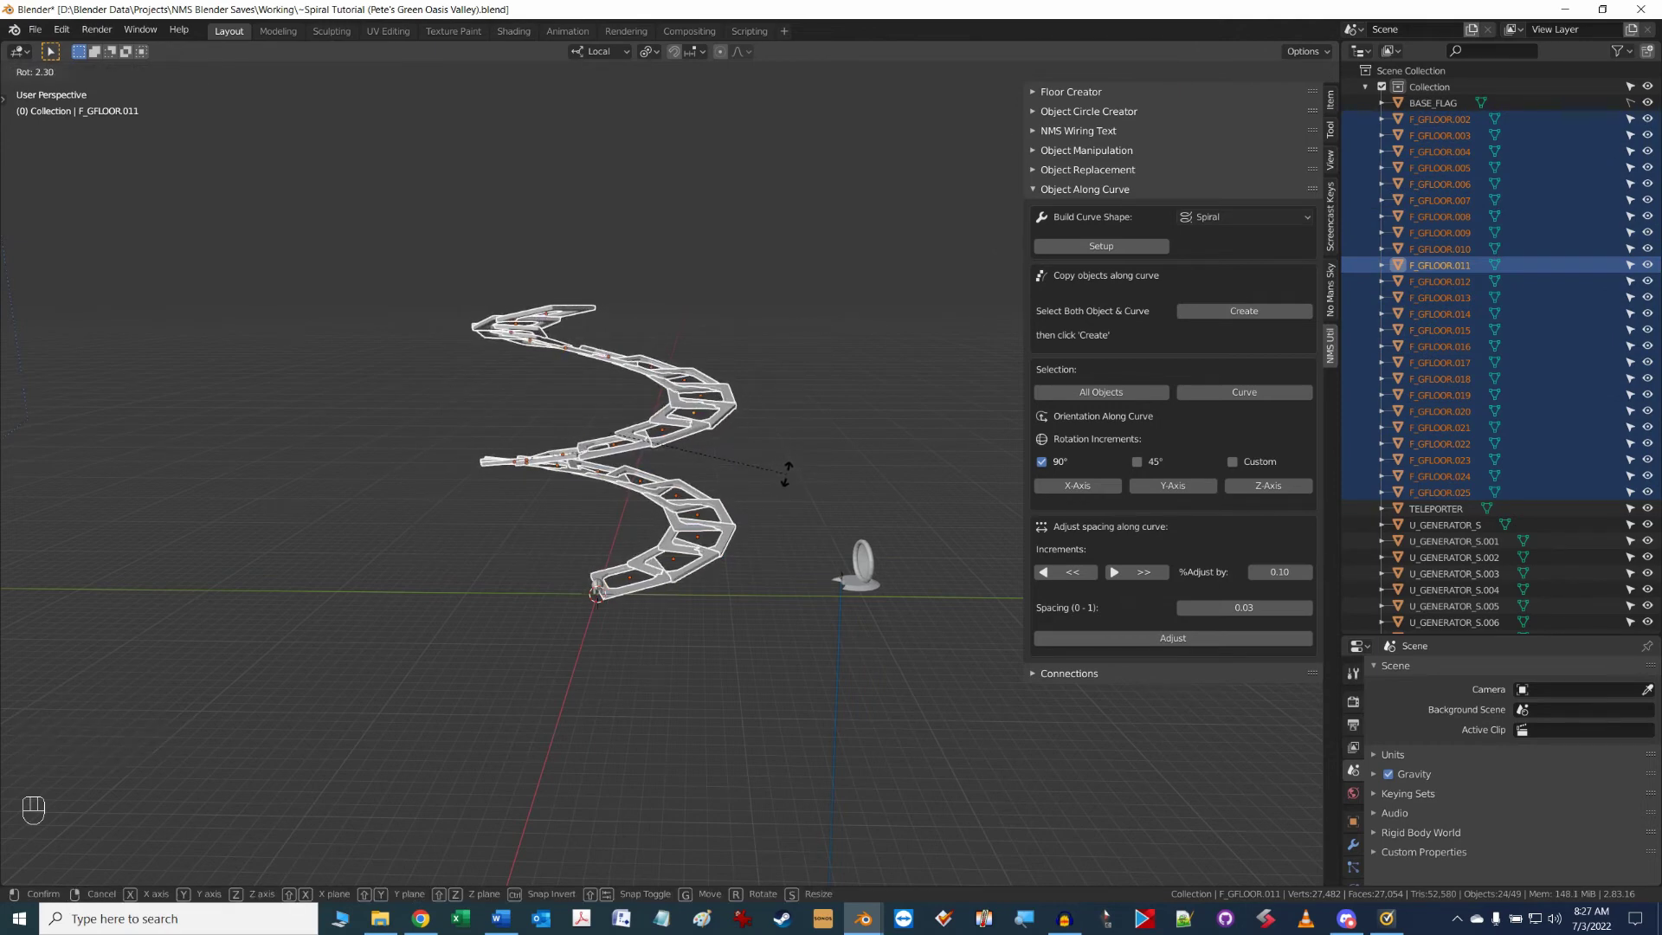
pyautogui.press('z')
pyautogui.press('z')
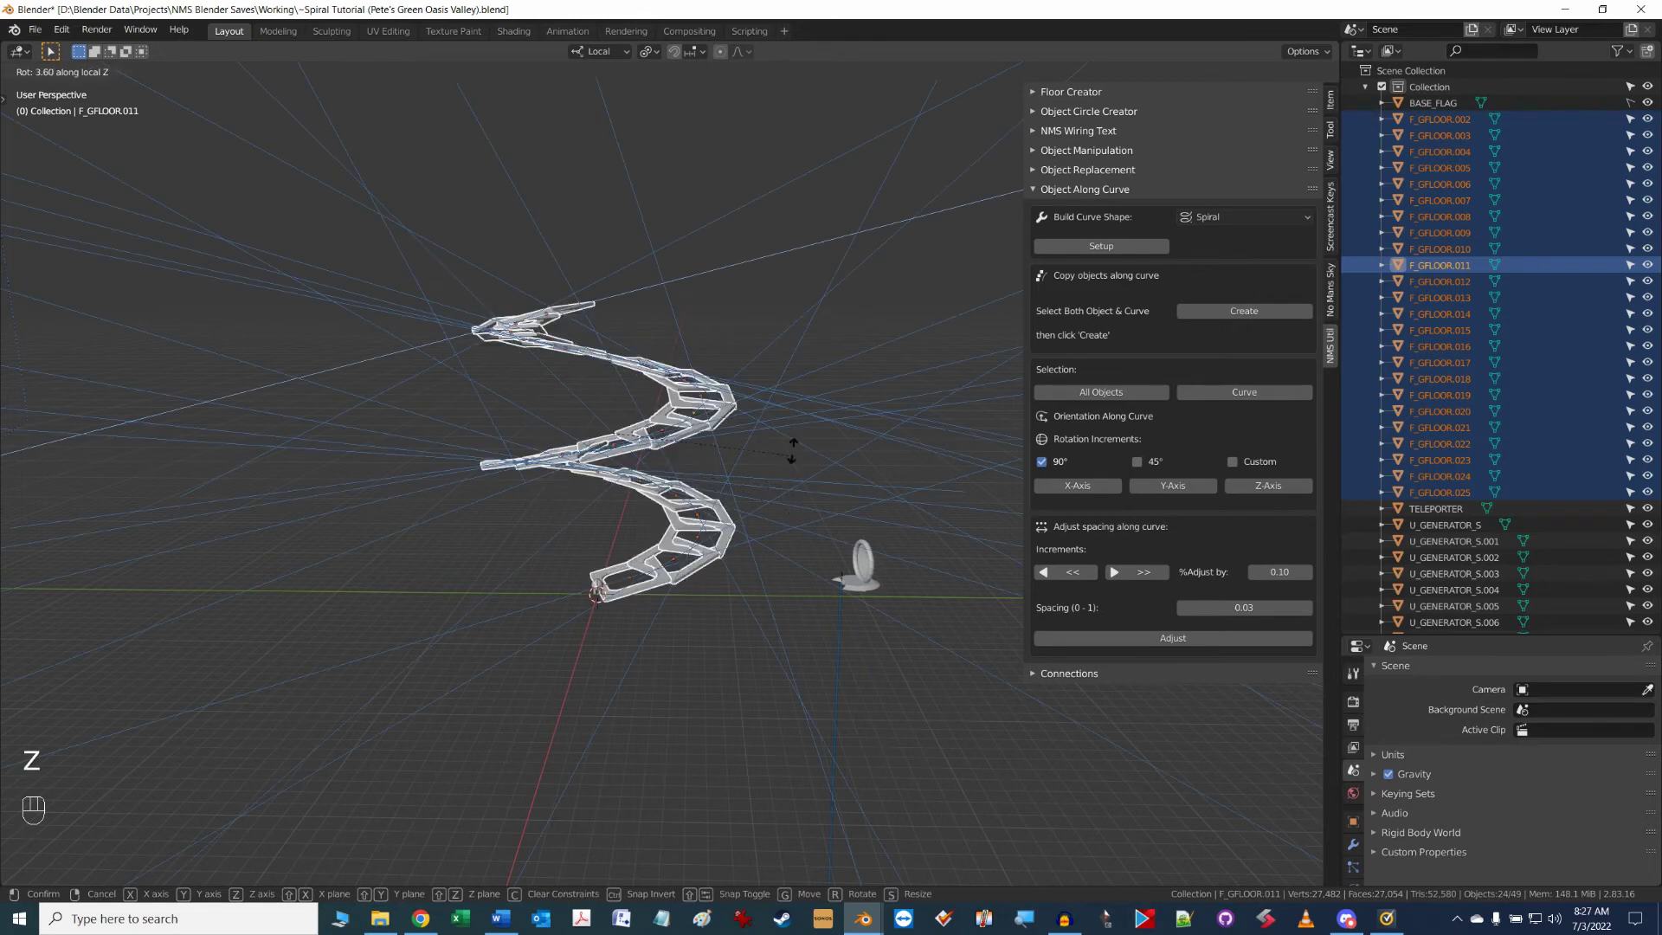
pyautogui.press('x')
pyautogui.press('x')
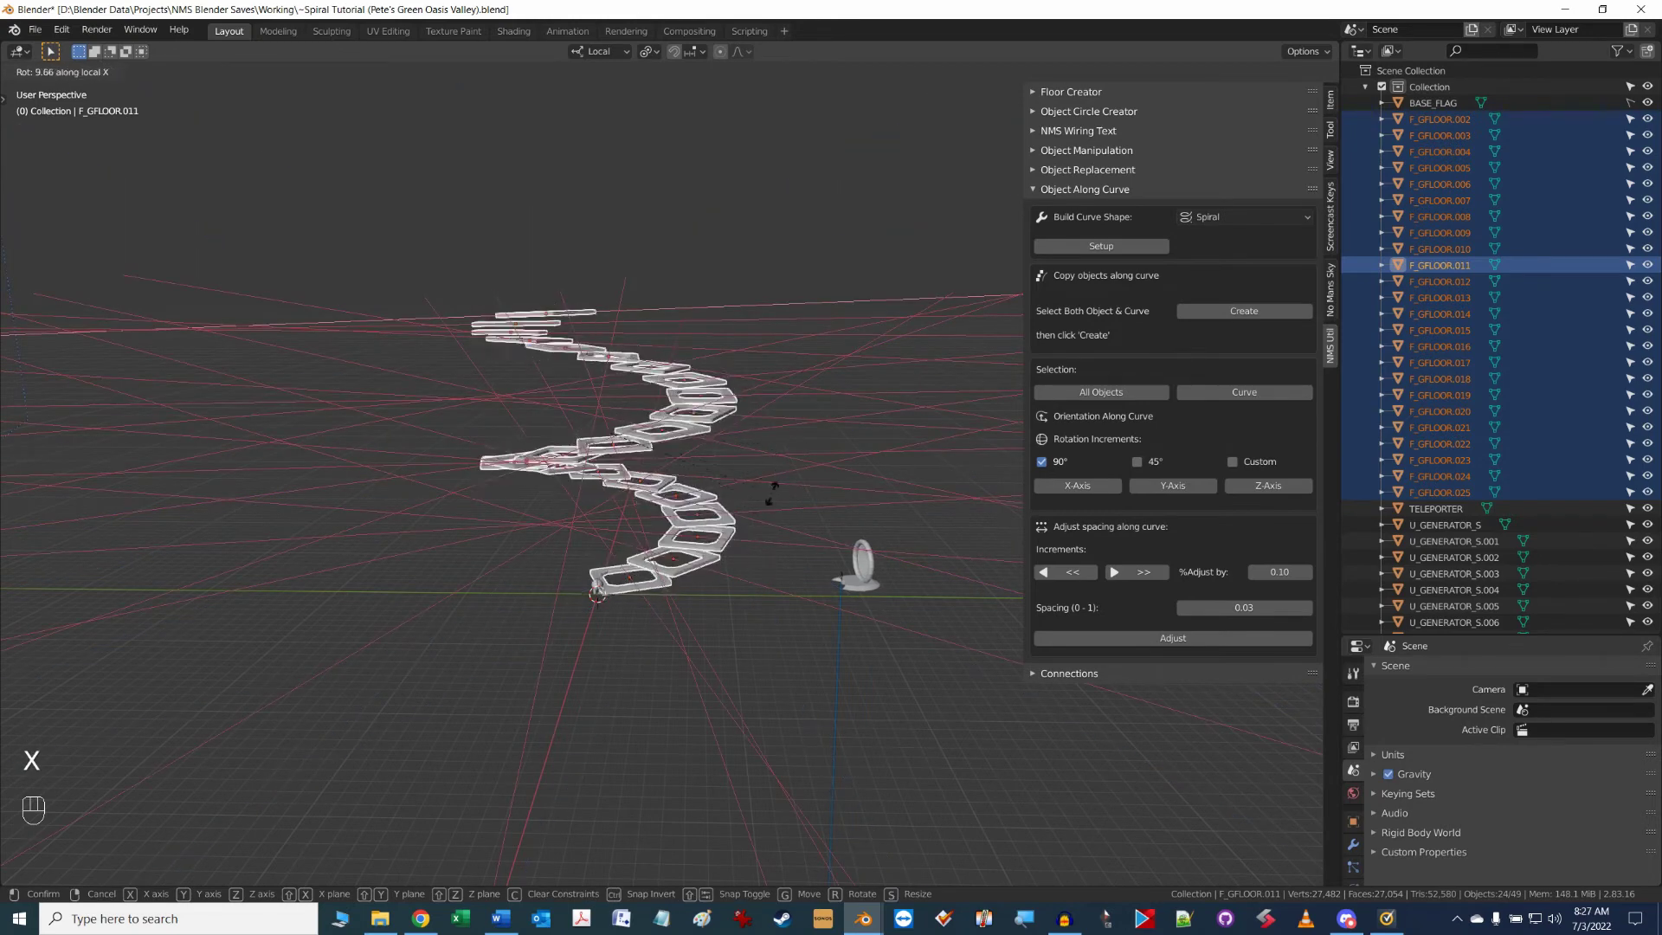
pyautogui.press('y')
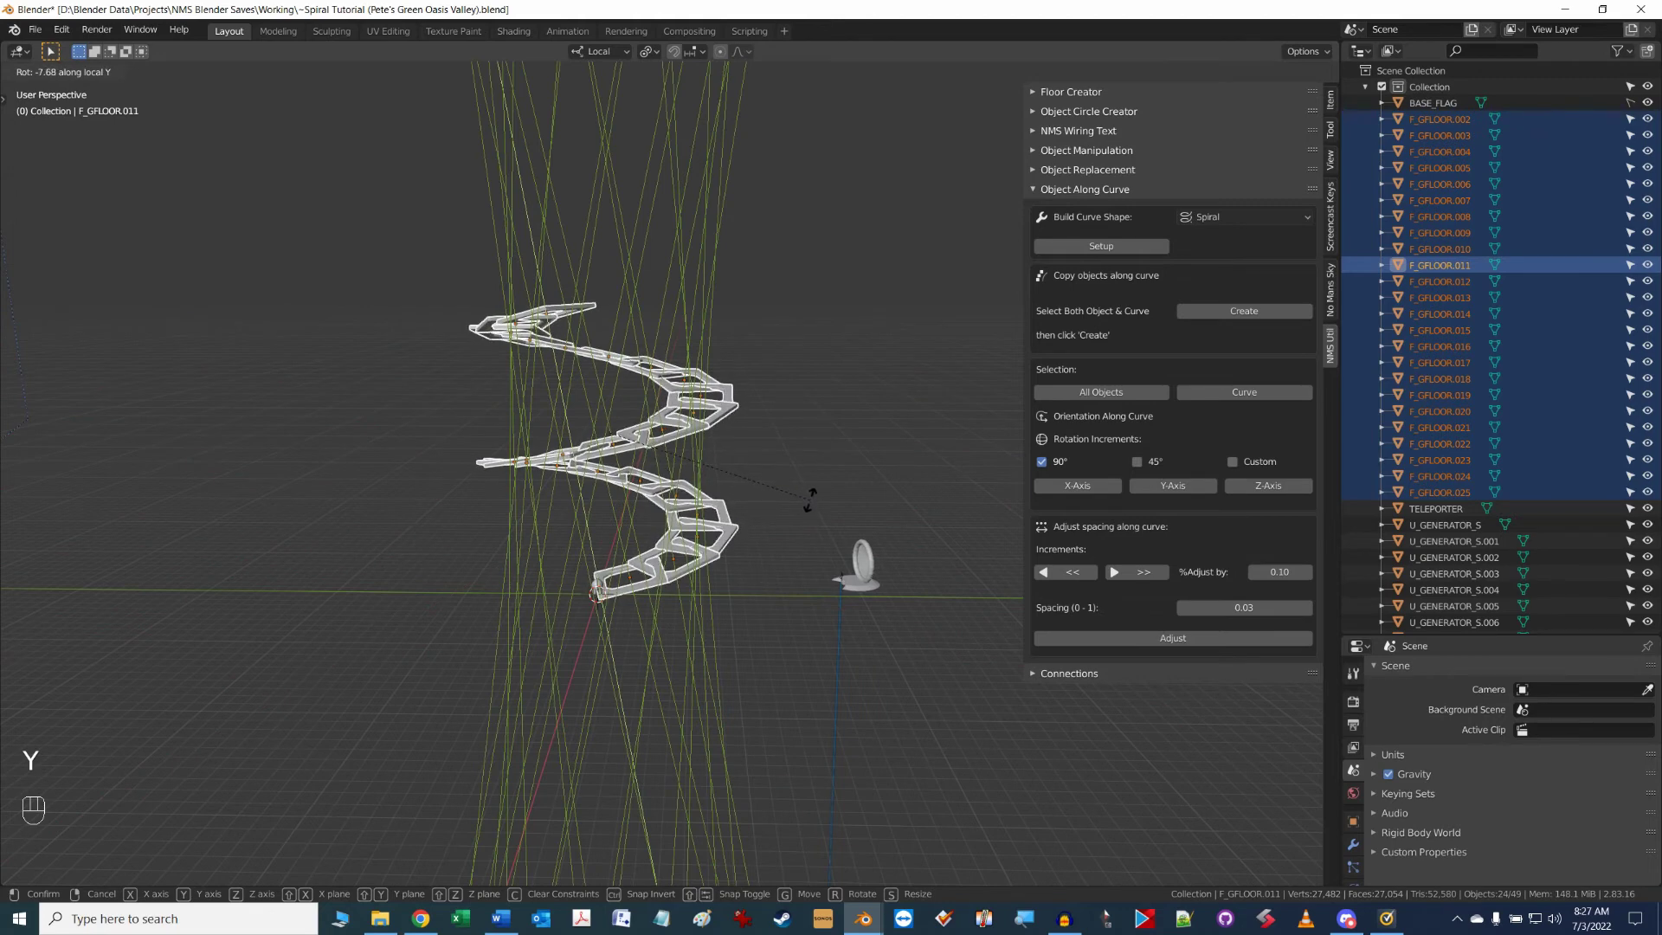
pyautogui.press('z')
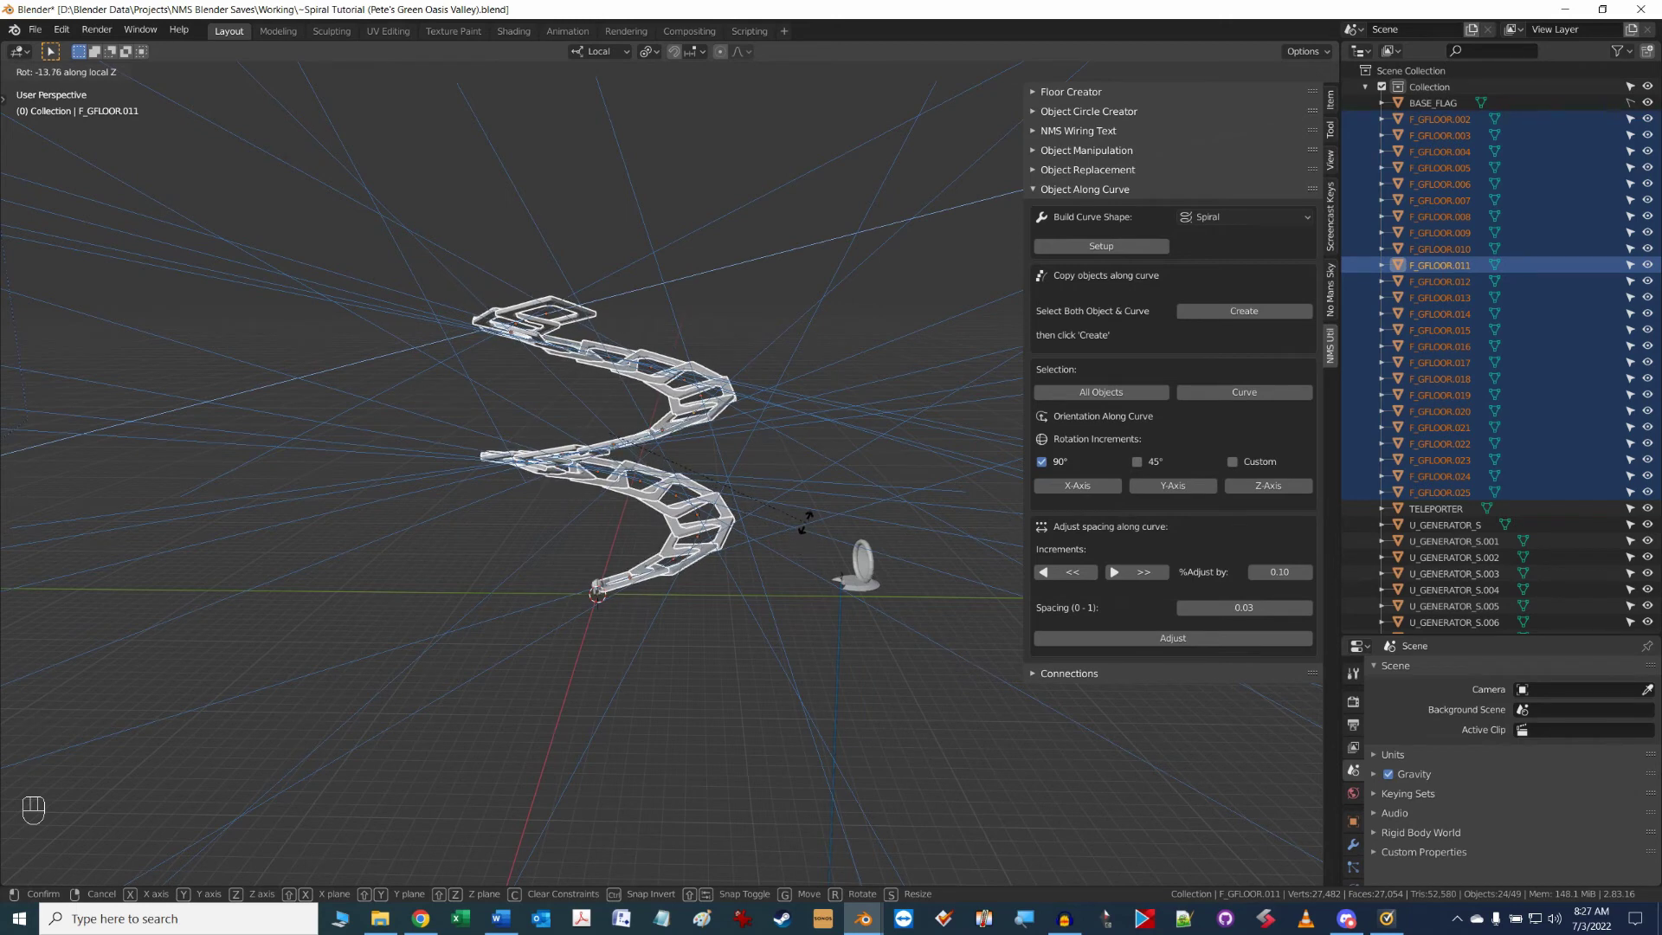
pyautogui.click(807, 523)
pyautogui.keyDown('alt'); pyautogui.moveTo(807, 523); pyautogui.dragTo(904, 450, button='middle'); pyautogui.keyUp('alt')
pyautogui.scroll(2, 772, 495)
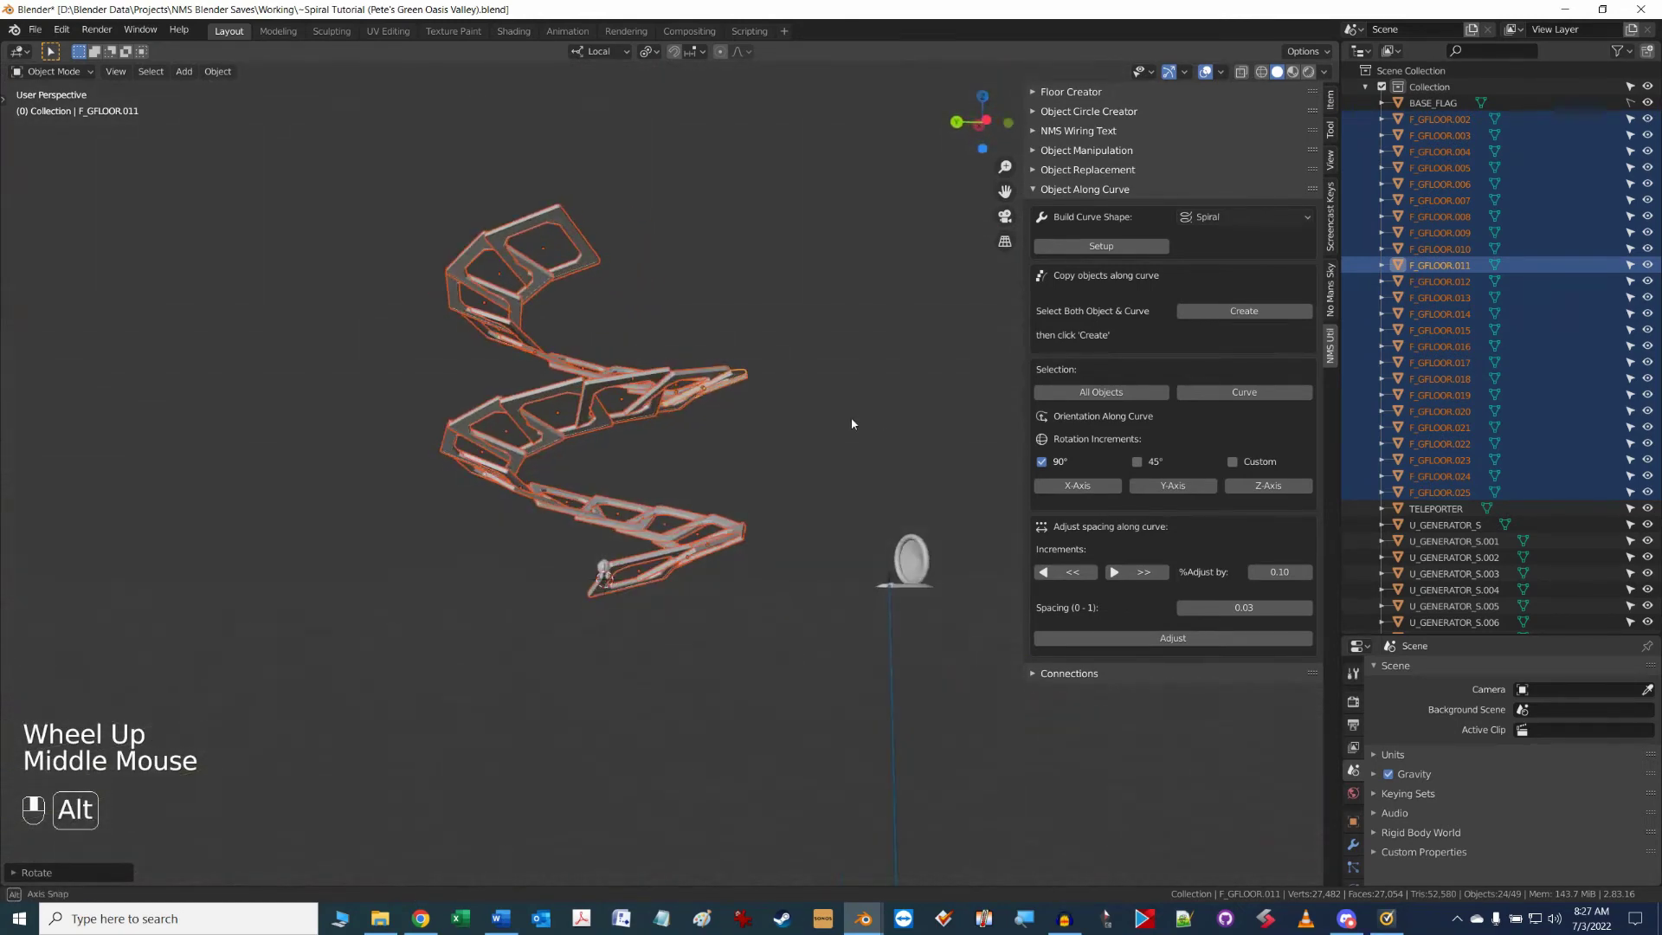
pyautogui.moveTo(851, 424); pyautogui.dragTo(805, 468, button='middle')
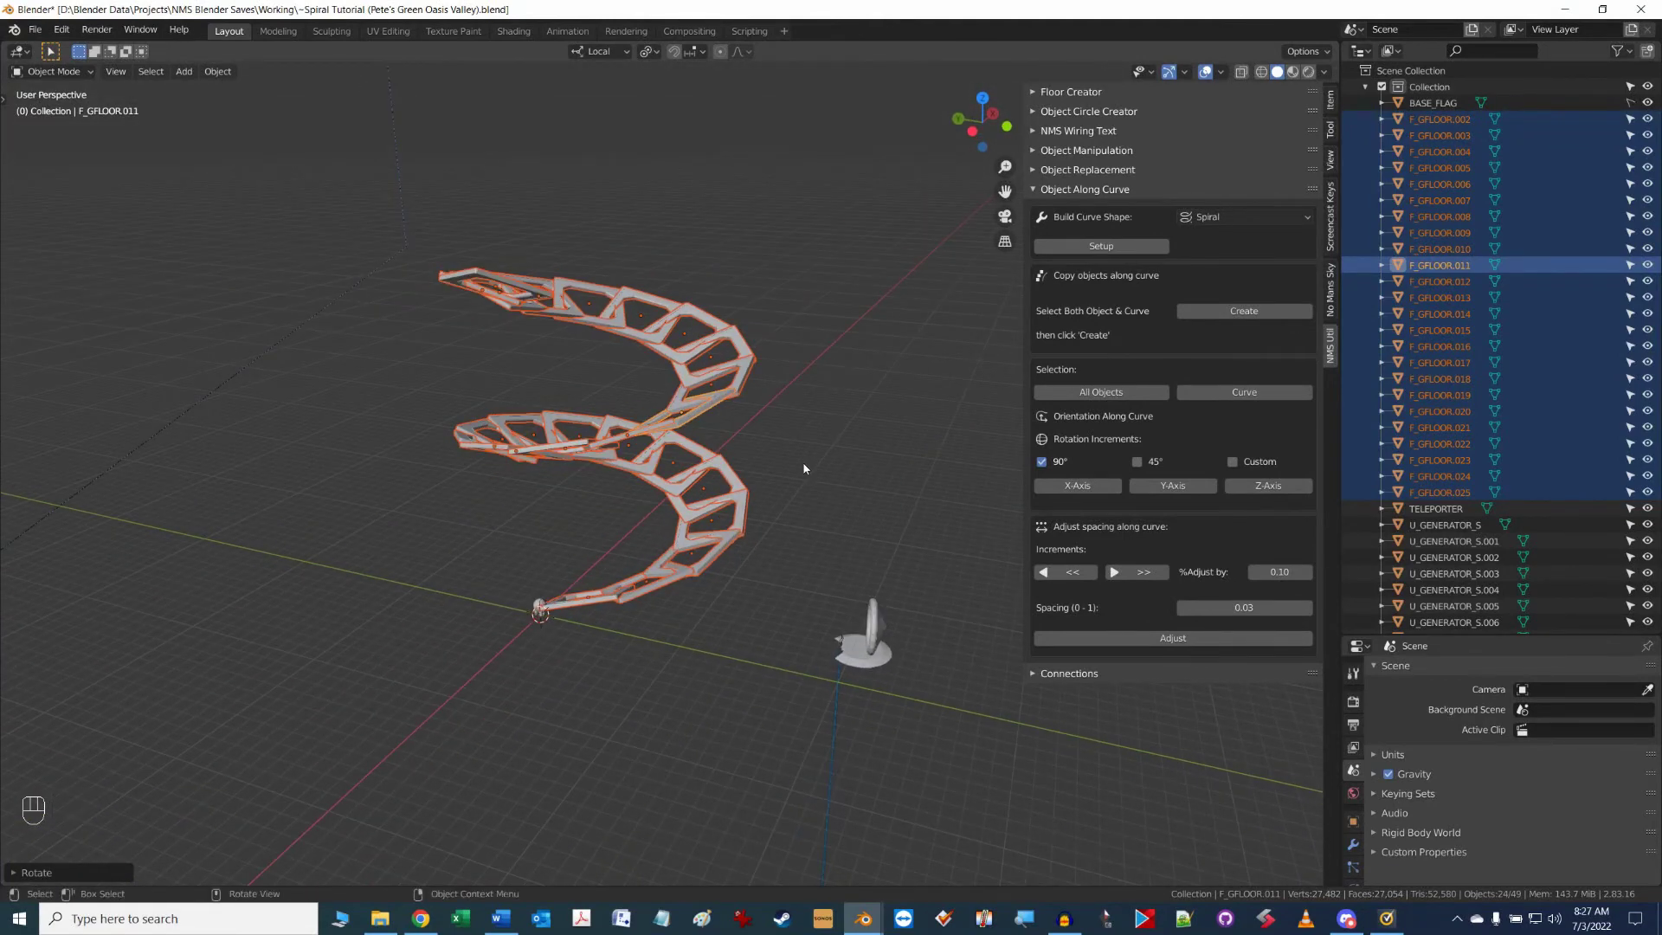
# - Undo the trial rotation and box-select all the spiral's floor panels again
pyautogui.hotkey('ctrl', 'z')
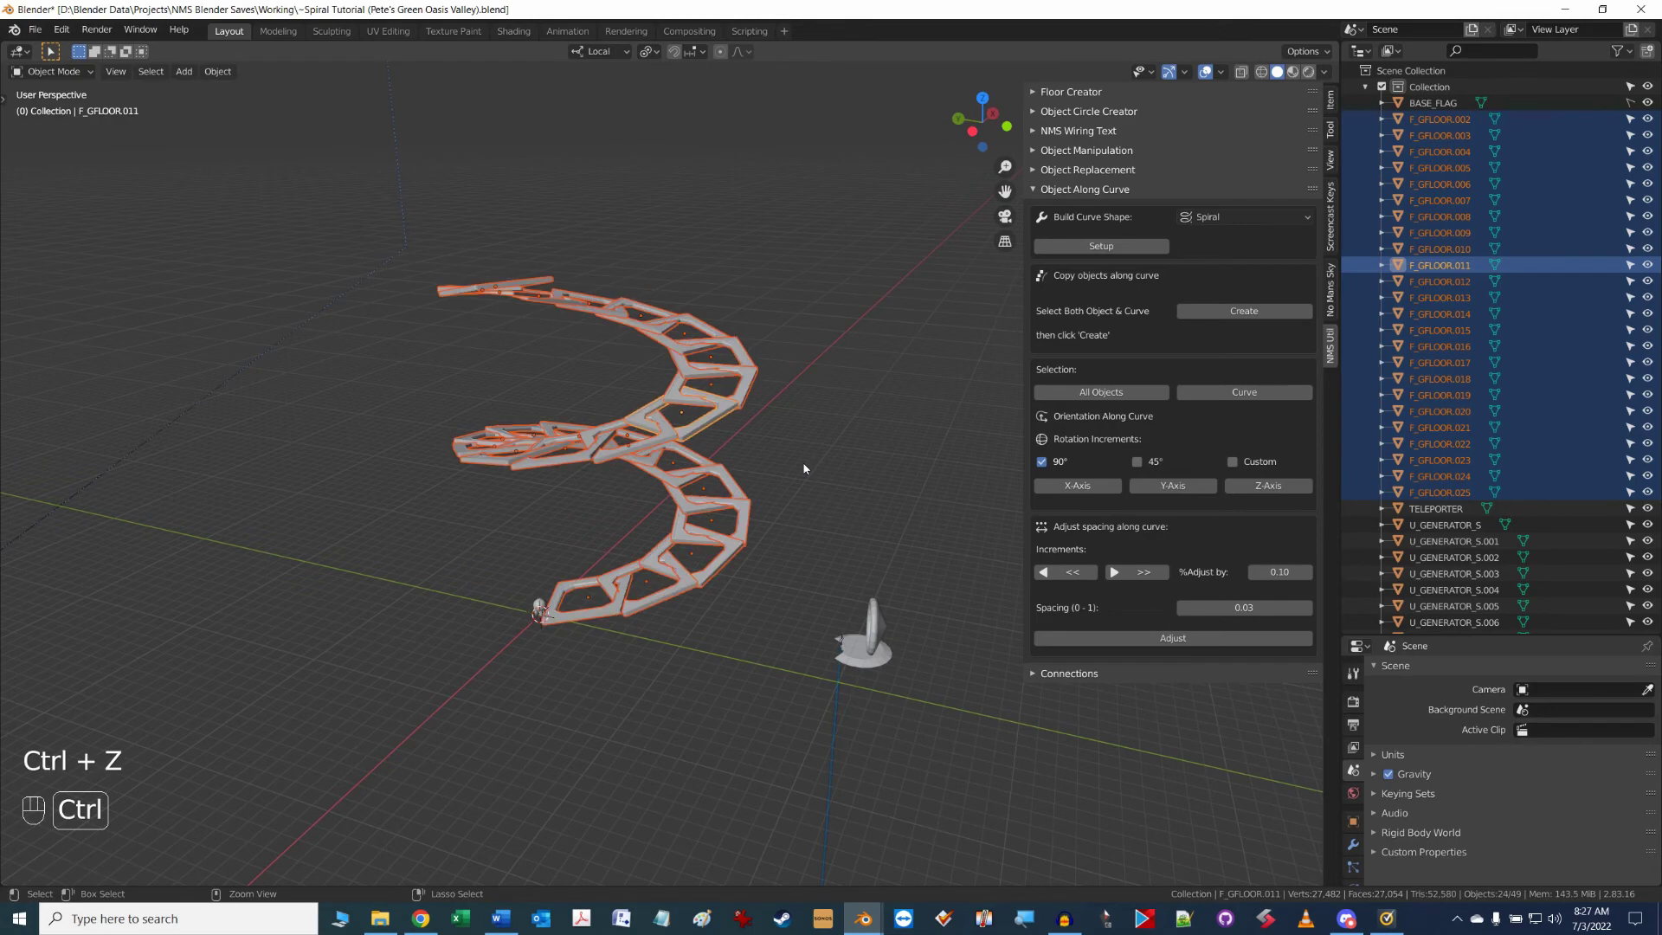
pyautogui.click(835, 464)
pyautogui.moveTo(835, 463); pyautogui.dragTo(453, 252, button='middle')
pyautogui.moveTo(424, 227); pyautogui.dragTo(783, 611)
pyautogui.moveTo(835, 430)
pyautogui.mouseDown(button='middle')
pyautogui.moveTo(771, 474)
pyautogui.moveTo(765, 448)
pyautogui.moveTo(812, 461)
pyautogui.moveTo(749, 451)
pyautogui.moveTo(781, 509)
pyautogui.moveTo(809, 446)
pyautogui.mouseUp(button='middle')
pyautogui.scroll(4, 748, 452)
pyautogui.scroll(-1, 729, 450)
# - Tilt the chosen panels about their local X axis to bank the walkway
pyautogui.press('r')
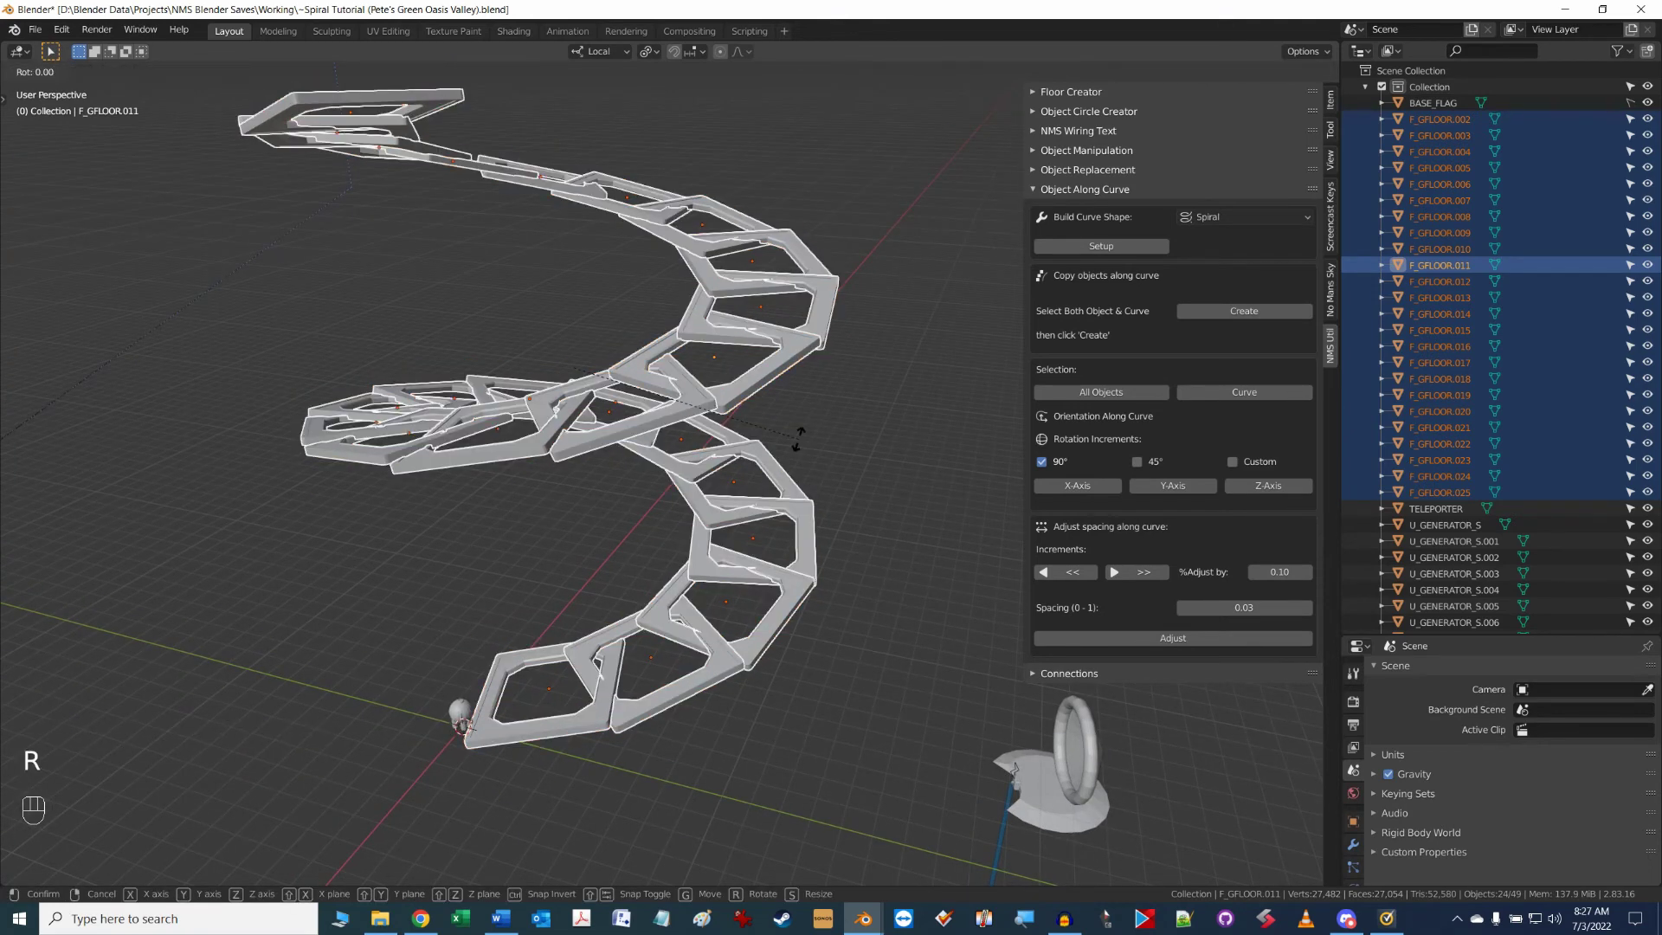
pyautogui.press('x')
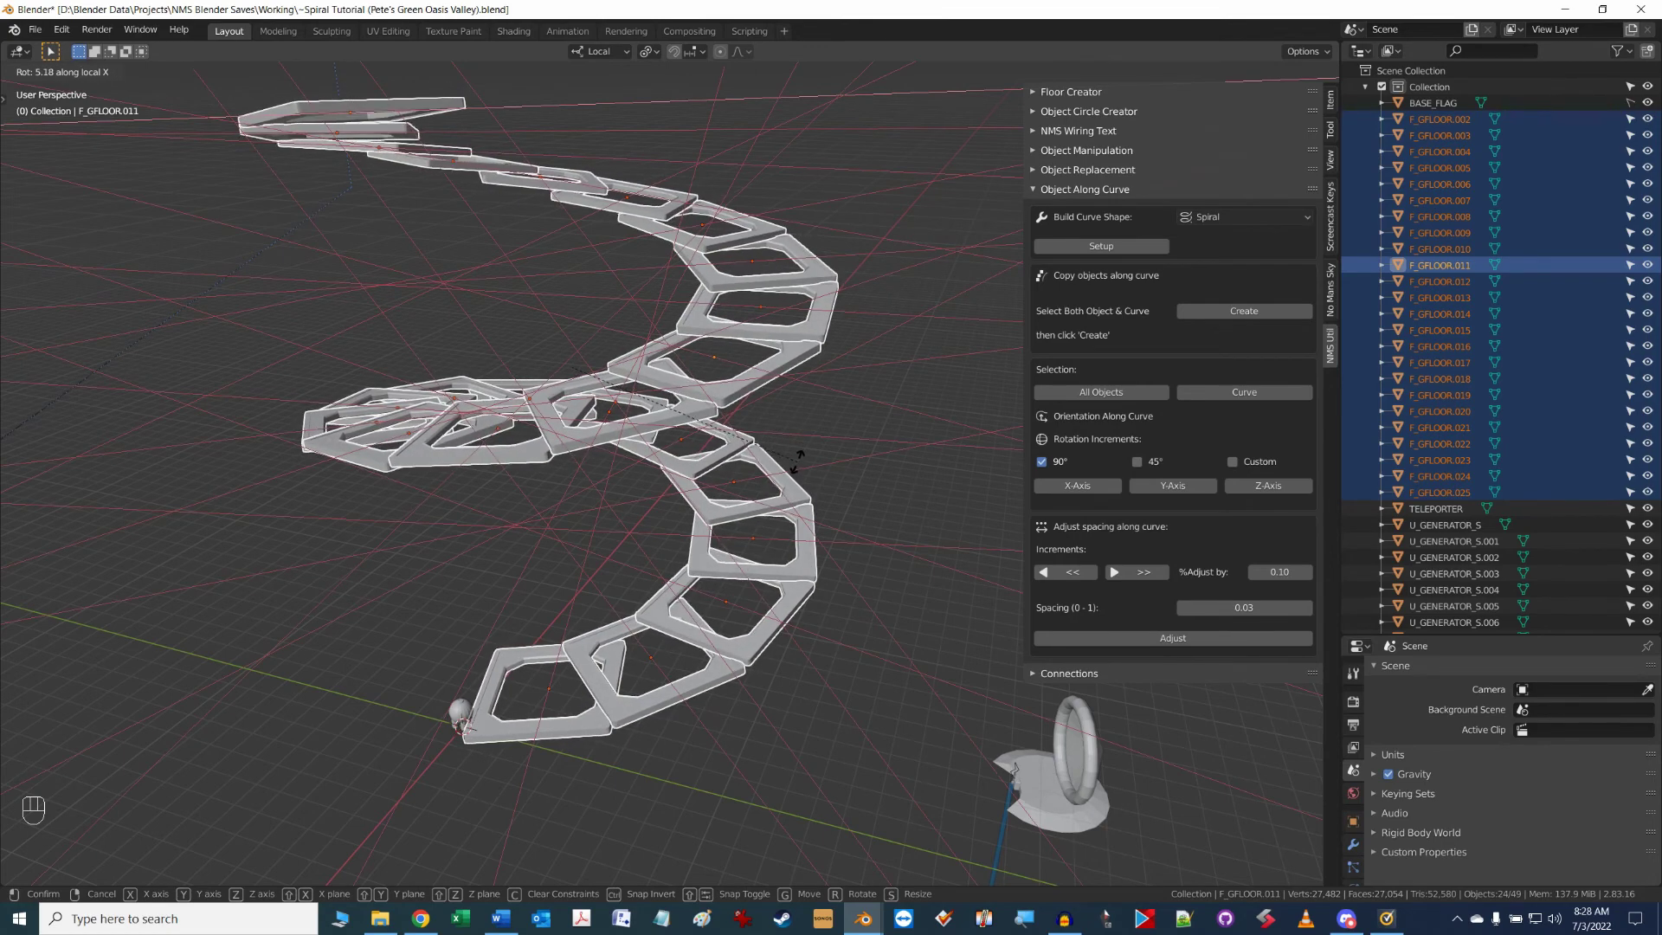
pyautogui.click(797, 463)
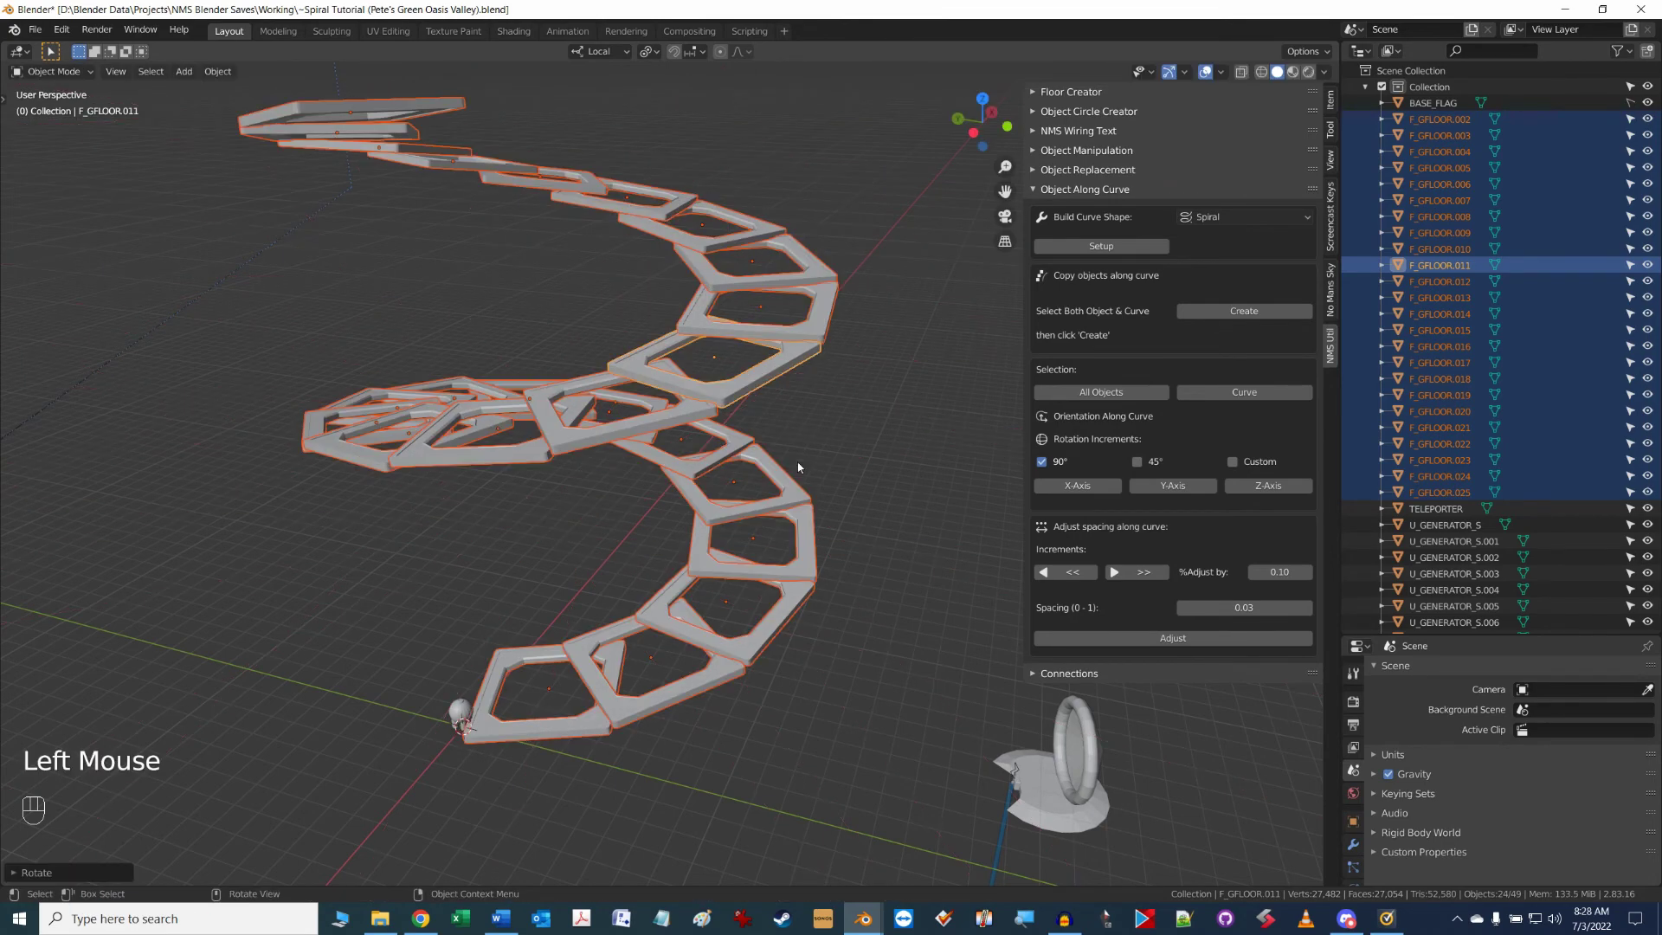
pyautogui.scroll(2, 775, 435)
pyautogui.moveTo(733, 449); pyautogui.dragTo(880, 374, button='middle')
pyautogui.scroll(-4, 760, 421)
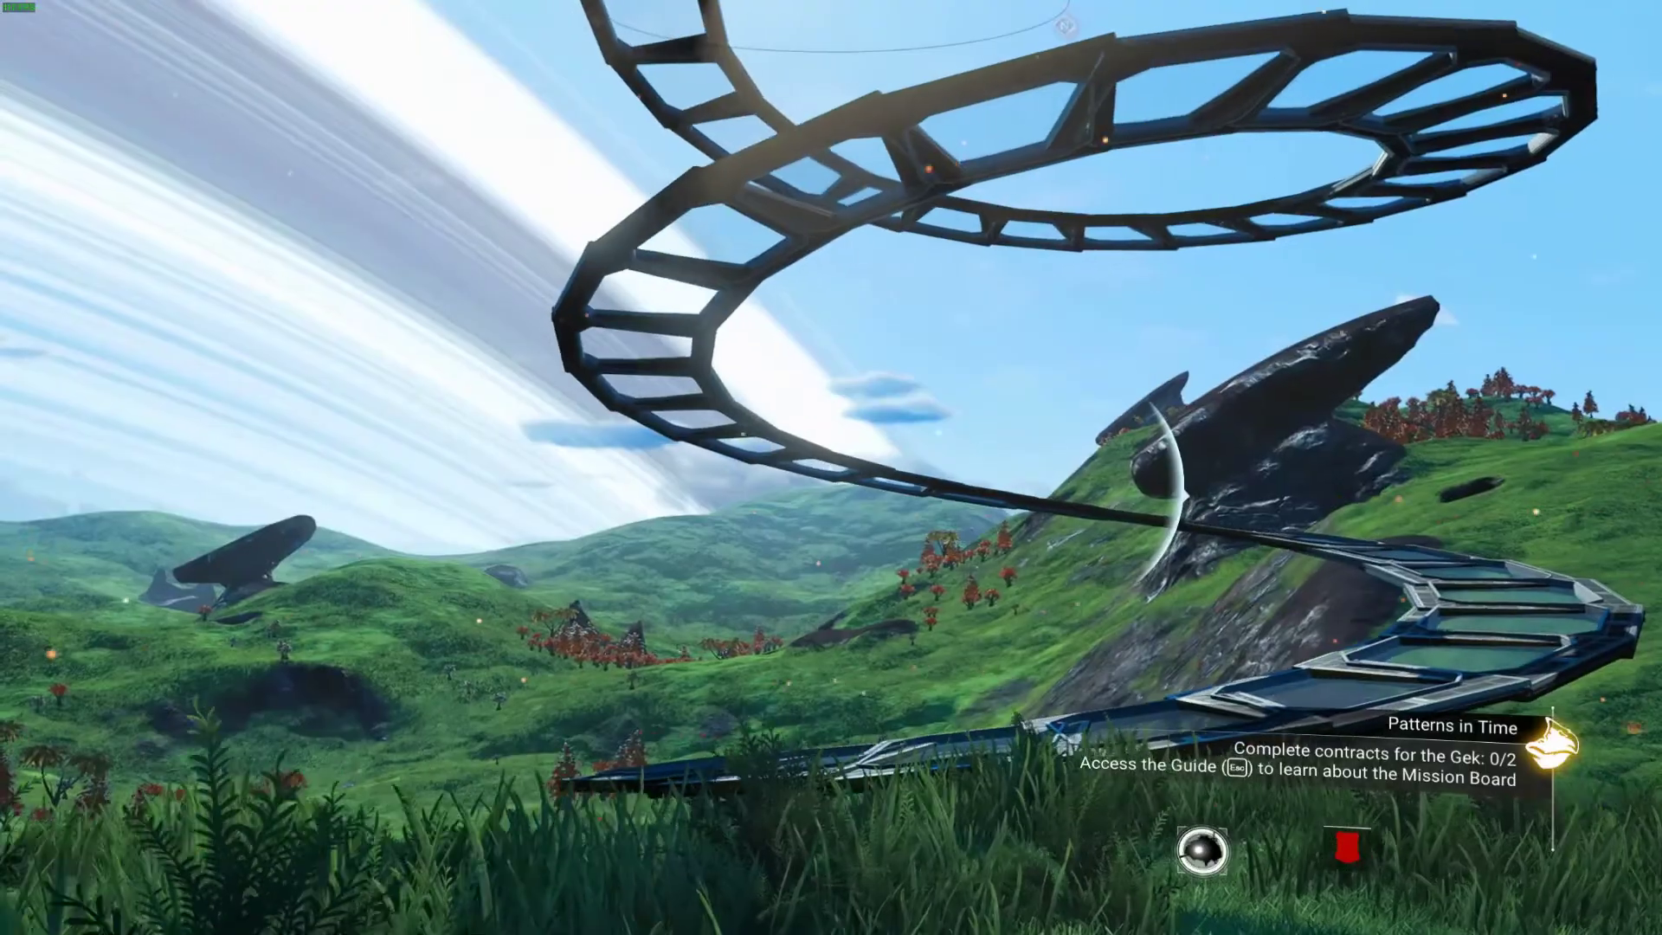
# - Rise above the spiral walkway in No Man's Sky to look down on it
pyautogui.press('space')
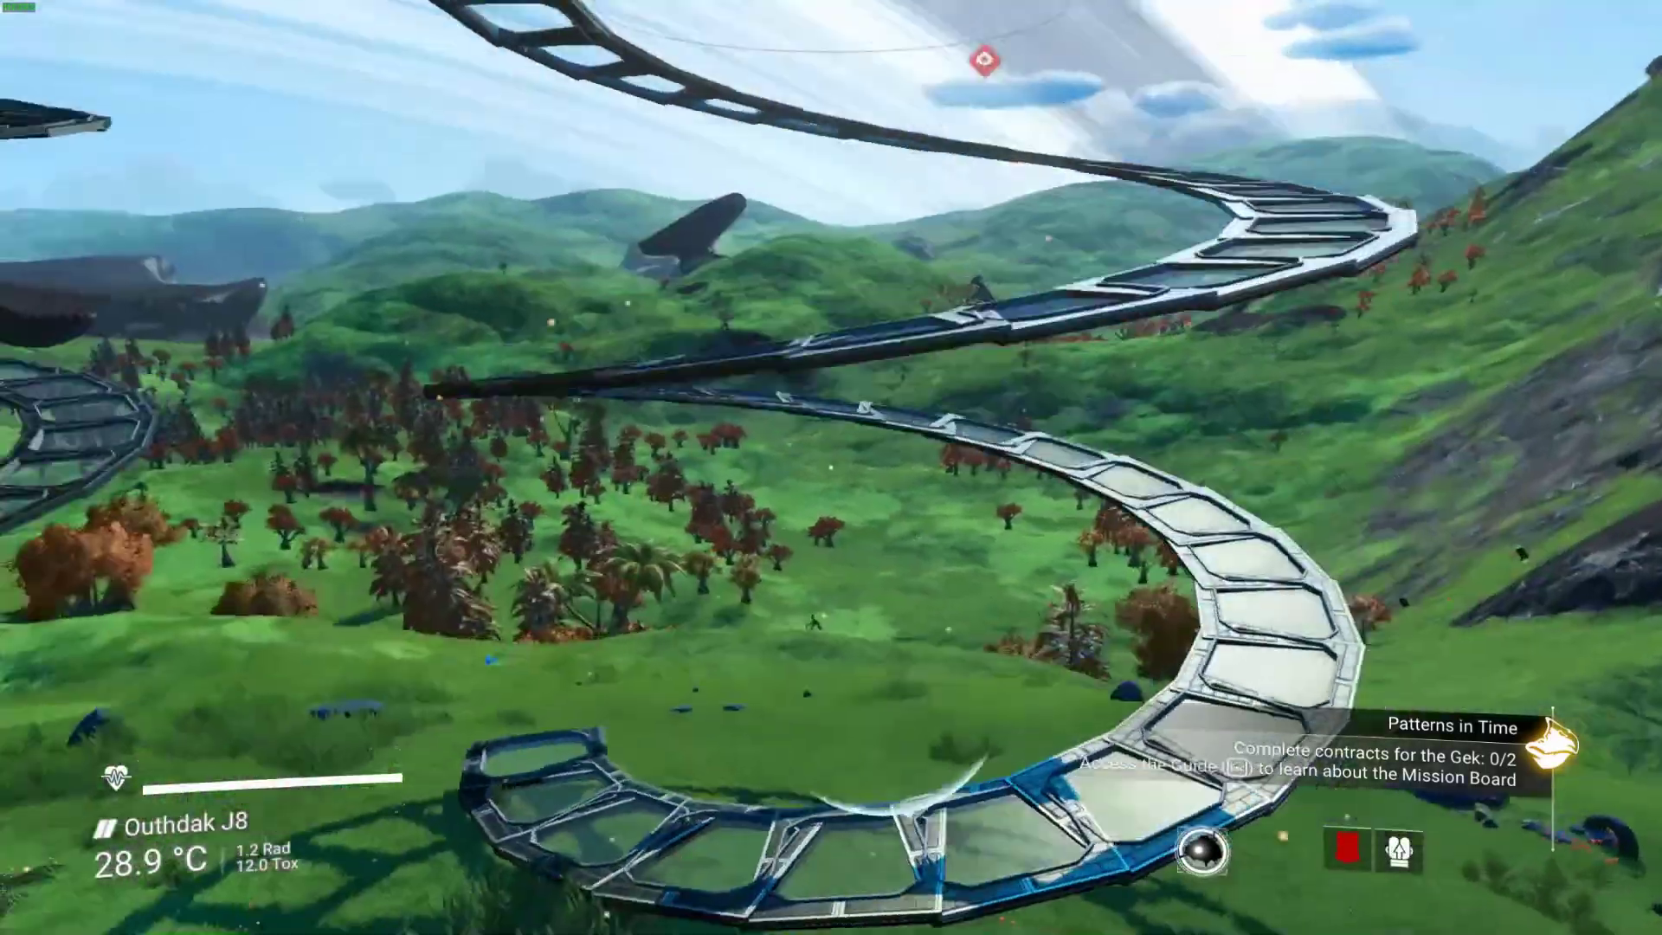